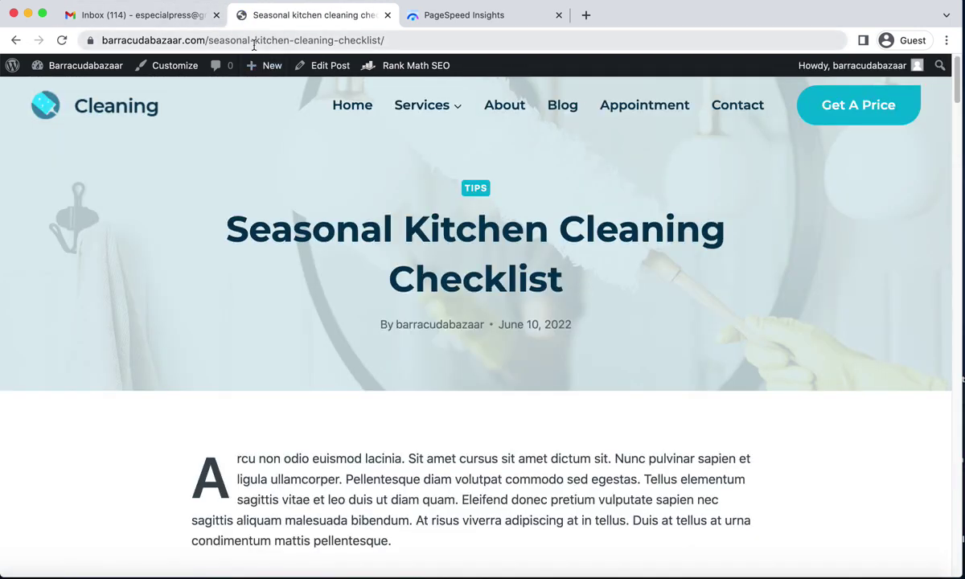
- Copy the Seasonal Kitchen Cleaning Checklist post's web address from the address bar
{"action": "left_click", "coordinate": [251, 41]}
{"action": "right_click", "coordinate": [251, 41]}
{"action": "left_click", "coordinate": [303, 130]}
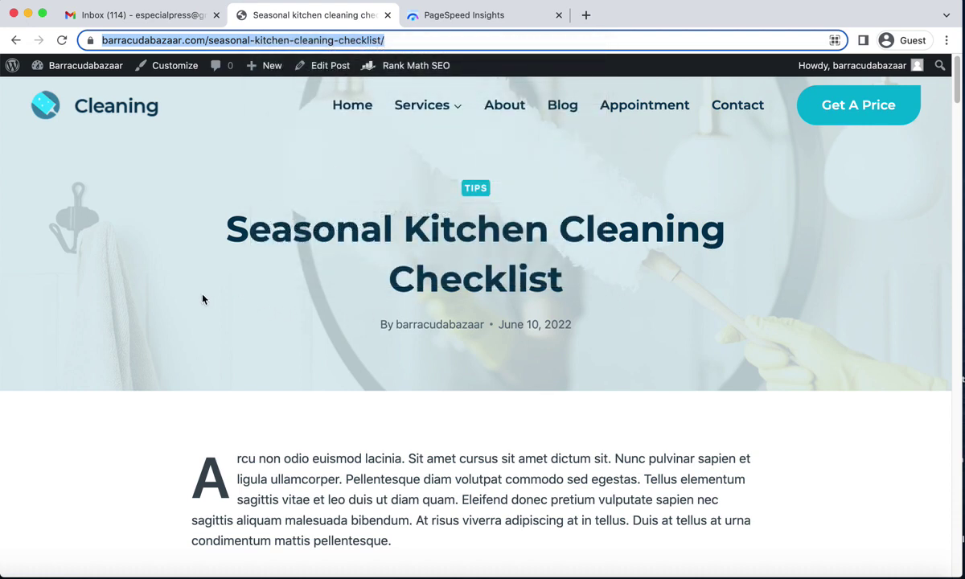
- Scroll through the checklist article, then switch to the PageSpeed Insights tab
{"action": "left_click", "coordinate": [366, 347]}
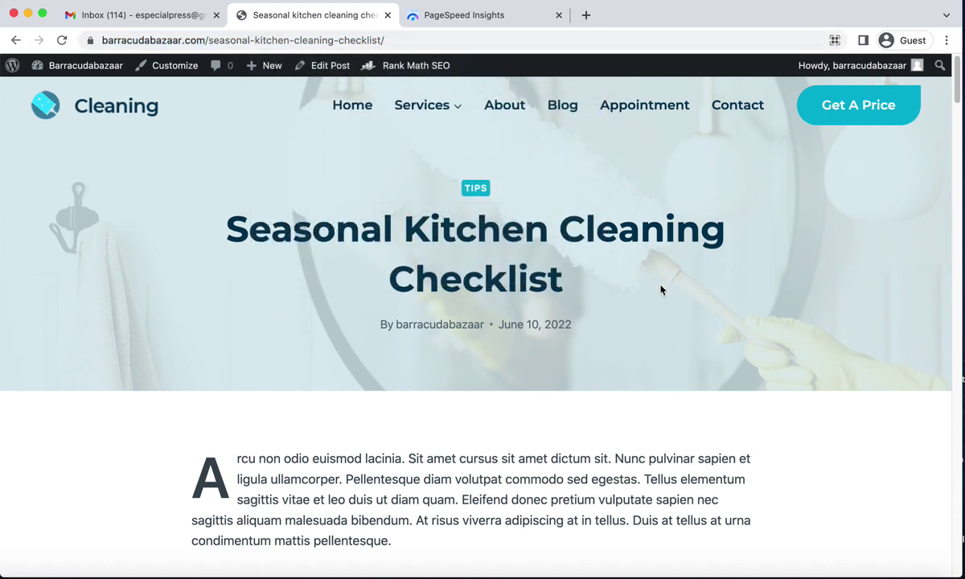
{"action": "scroll", "coordinate": [660, 288], "scroll_direction": "down", "scroll_amount": 8}
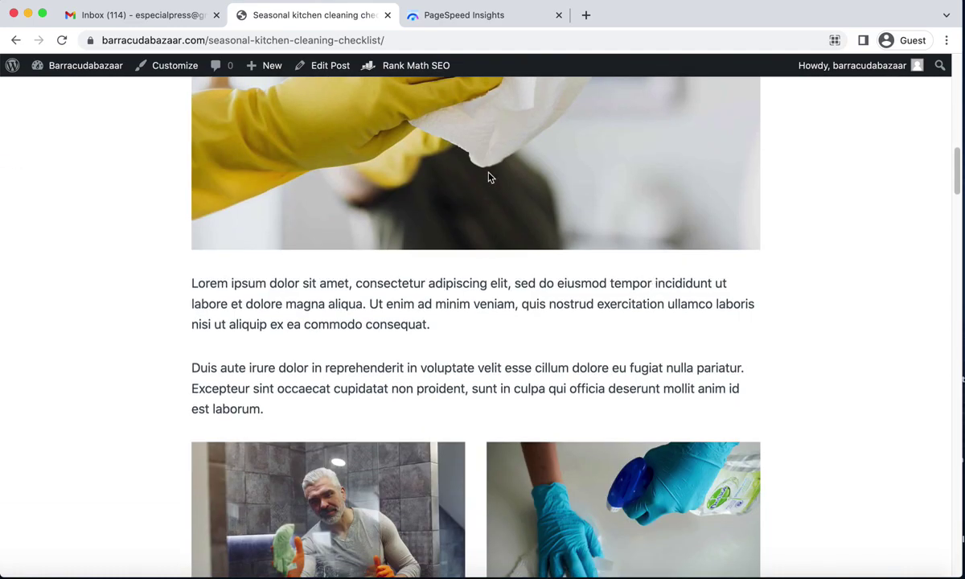
{"action": "scroll", "coordinate": [474, 198], "scroll_direction": "down", "scroll_amount": 15}
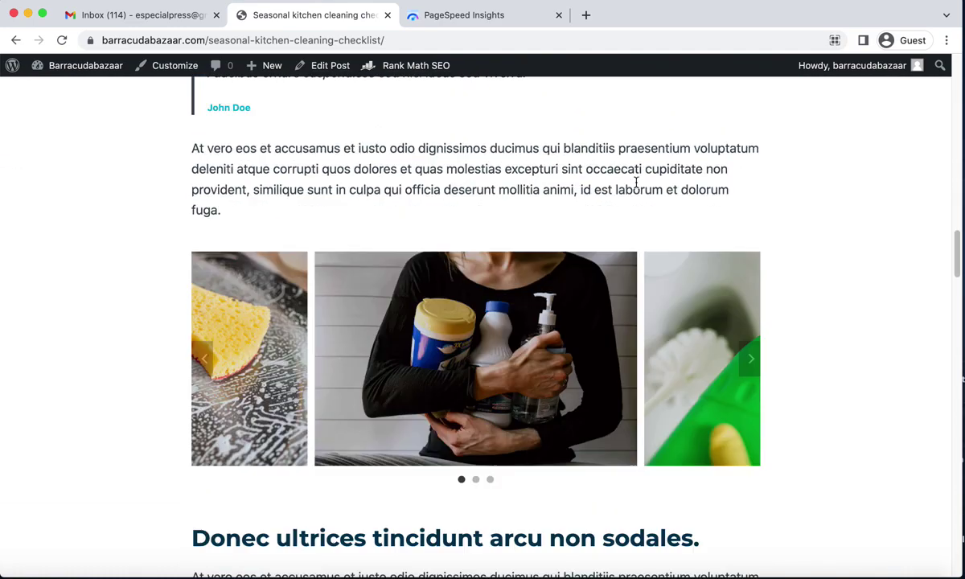
{"action": "scroll", "coordinate": [635, 190], "scroll_direction": "down", "scroll_amount": 20}
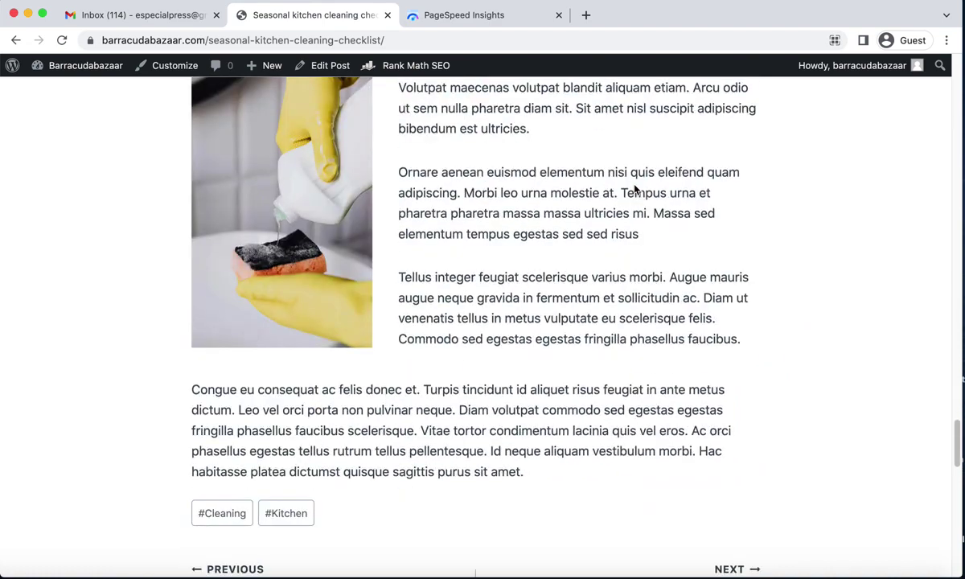
{"action": "scroll", "coordinate": [397, 216], "scroll_direction": "up", "scroll_amount": 20}
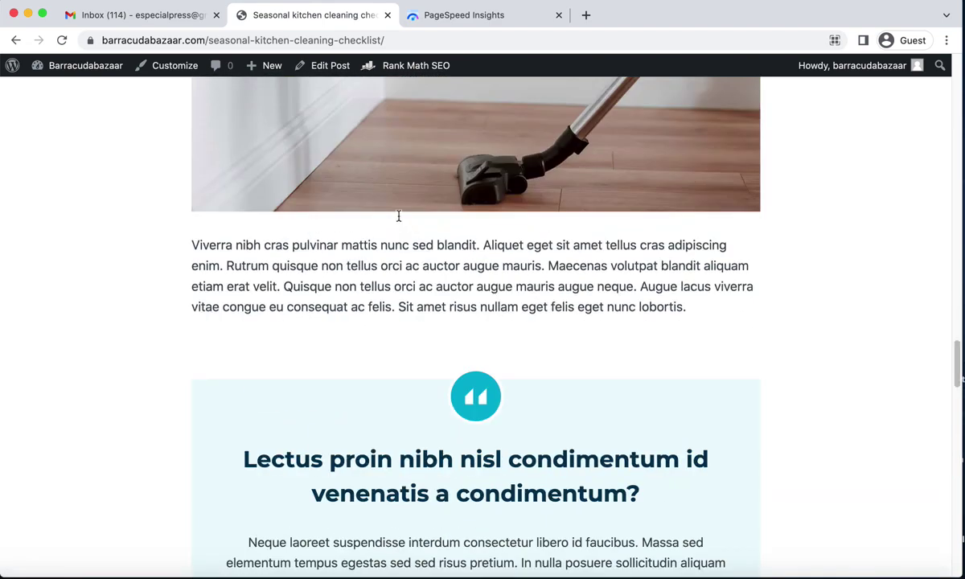
{"action": "scroll", "coordinate": [399, 220], "scroll_direction": "up", "scroll_amount": 15}
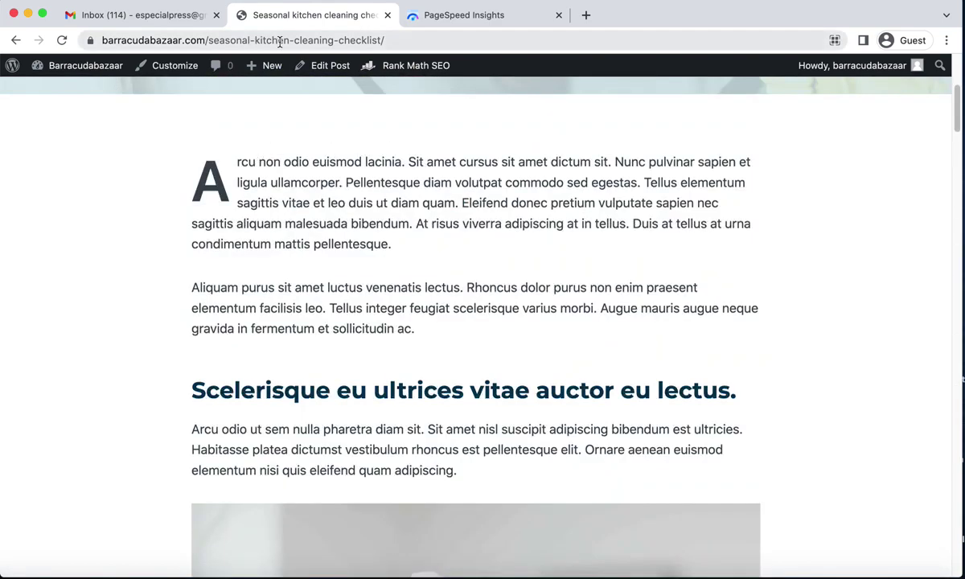
{"action": "left_click", "coordinate": [452, 16]}
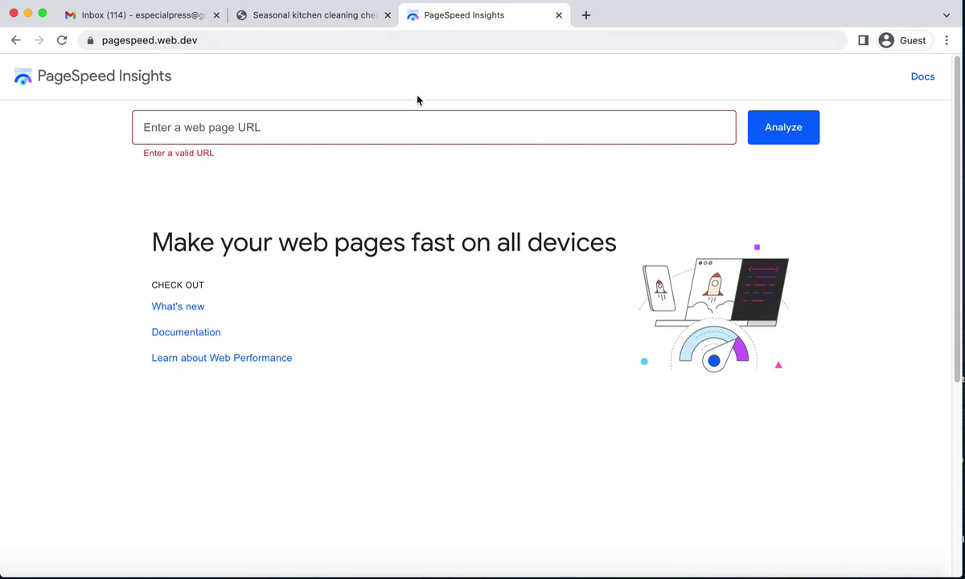
- Paste the checklist post's address into PageSpeed Insights and run the analysis
{"action": "right_click", "coordinate": [200, 128]}
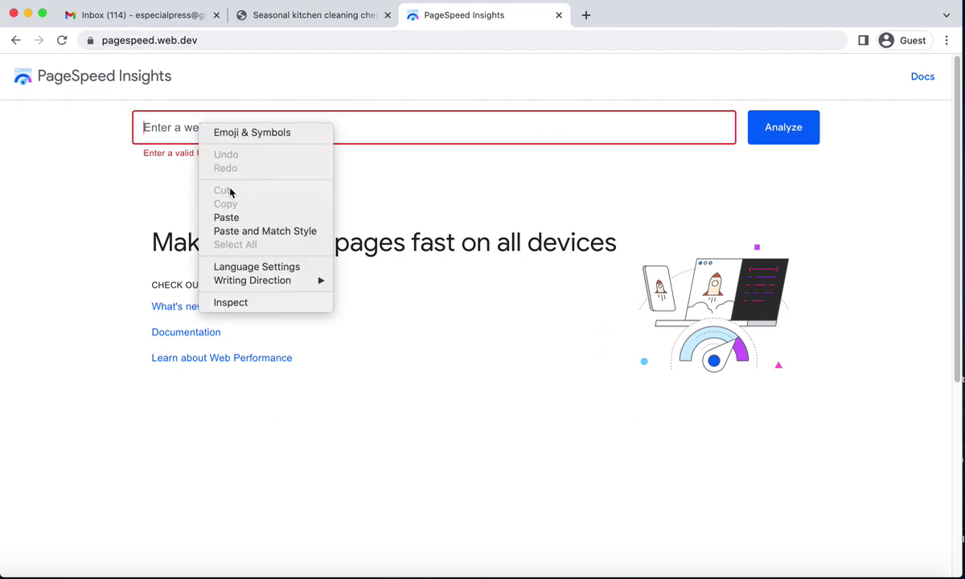
{"action": "left_click", "coordinate": [227, 204]}
{"action": "left_click", "coordinate": [770, 142]}
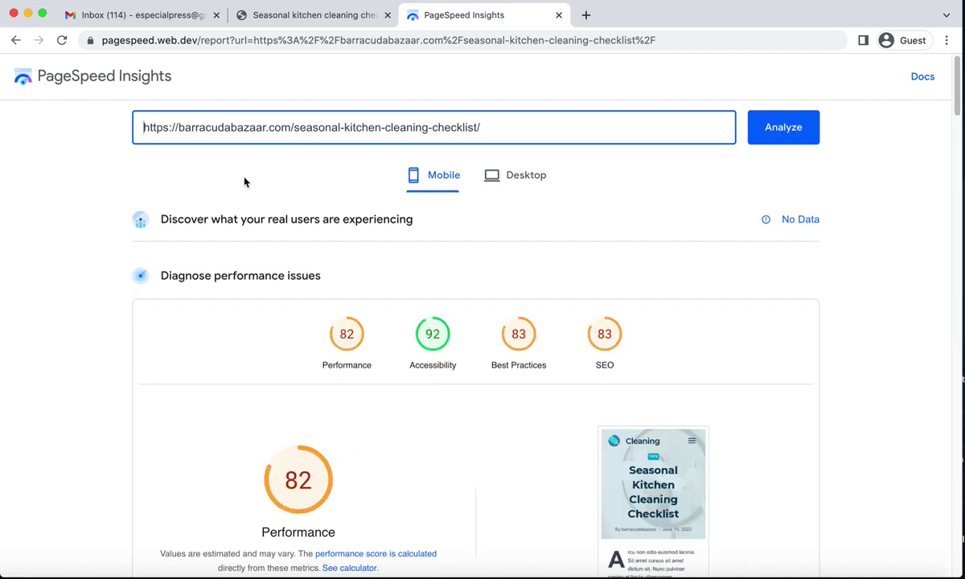
- Compare the mobile score of 82 with the desktop score of 95, then return to the article
{"action": "scroll", "coordinate": [656, 187], "scroll_direction": "down", "scroll_amount": 2}
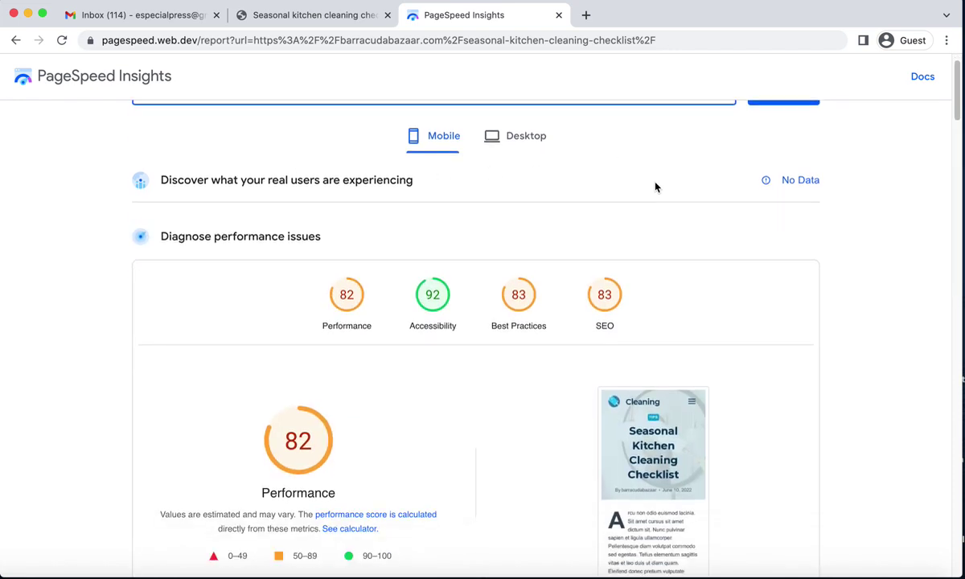
{"action": "scroll", "coordinate": [655, 187], "scroll_direction": "down", "scroll_amount": 3}
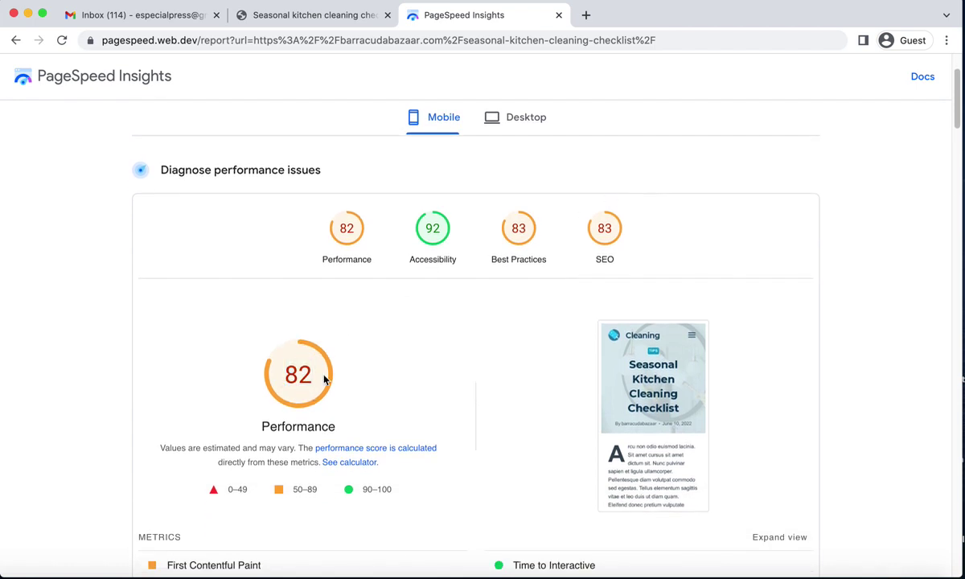
{"action": "double_click", "coordinate": [292, 375]}
{"action": "left_click", "coordinate": [296, 368]}
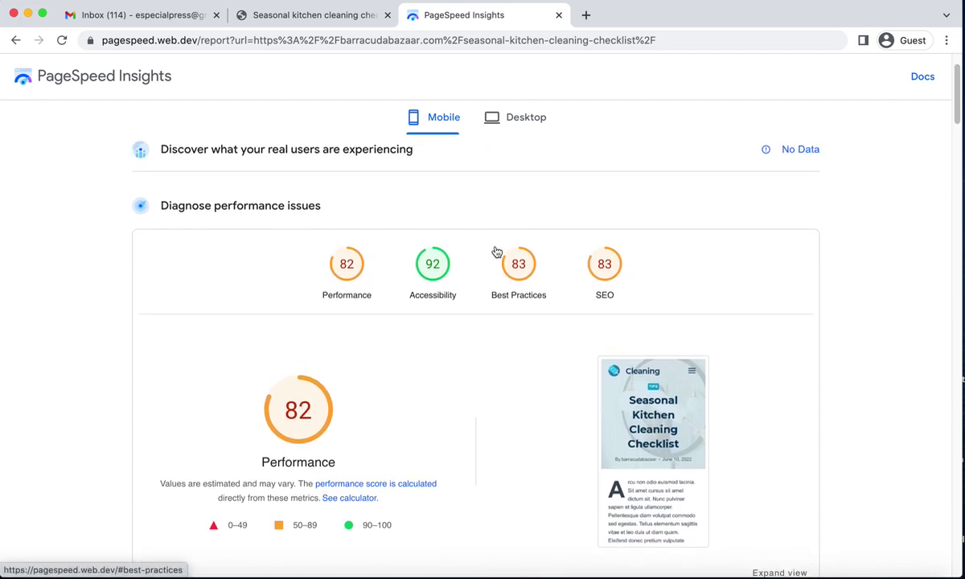
{"action": "left_click", "coordinate": [515, 120]}
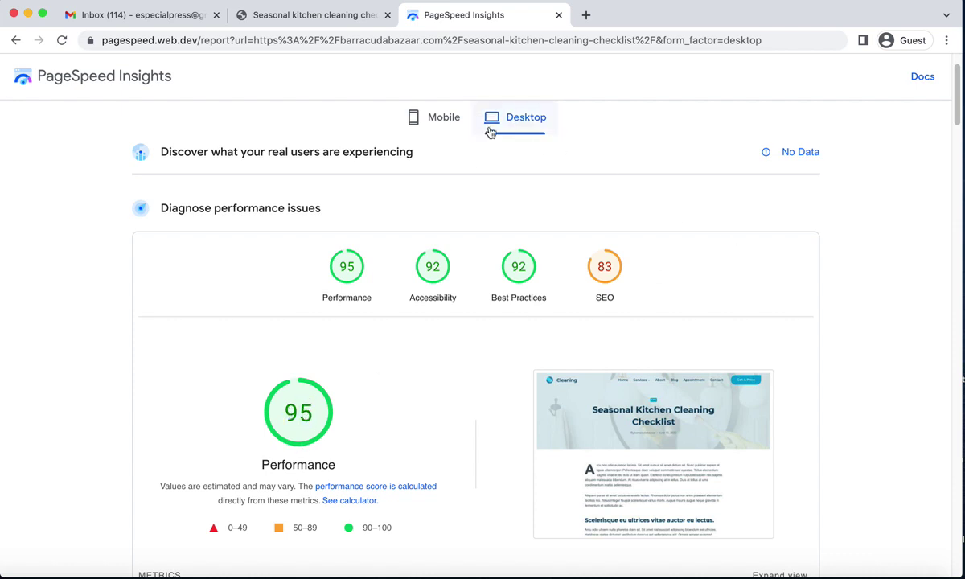
{"action": "left_click", "coordinate": [447, 119]}
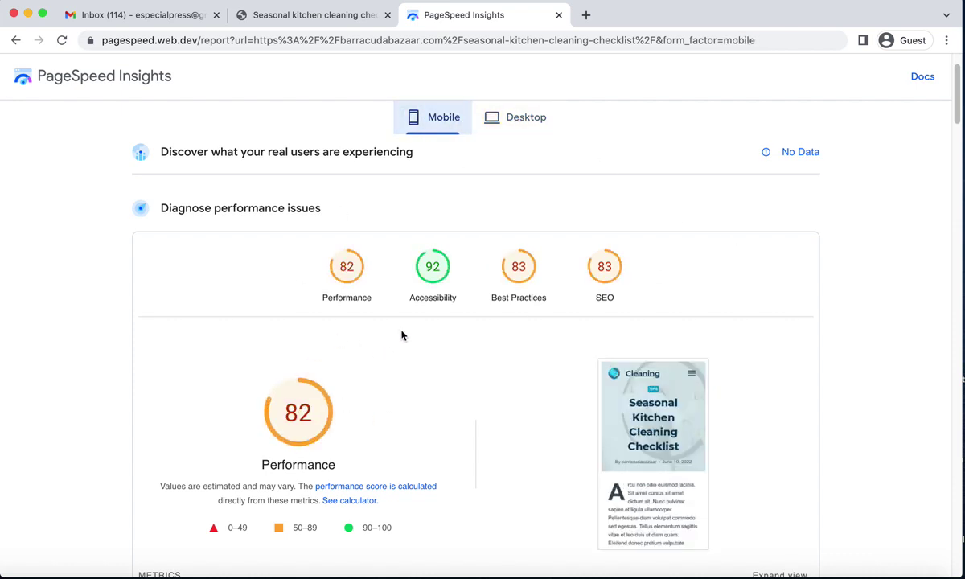
{"action": "scroll", "coordinate": [402, 336], "scroll_direction": "up", "scroll_amount": 2}
{"action": "left_click", "coordinate": [312, 16]}
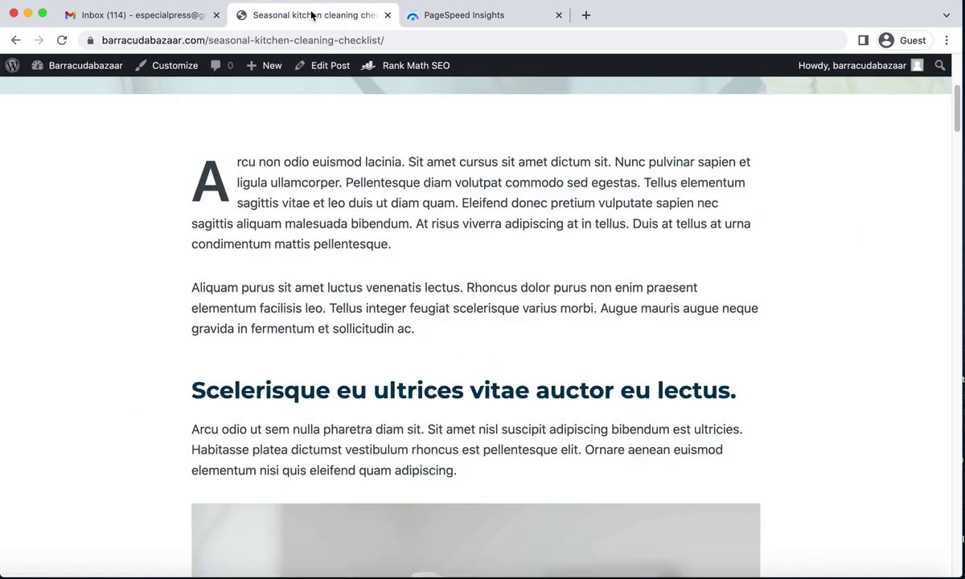
- Go to Plugins > Add New and search the plugin directory for 'litespeed'
{"action": "mouse_move", "coordinate": [24, 70]}
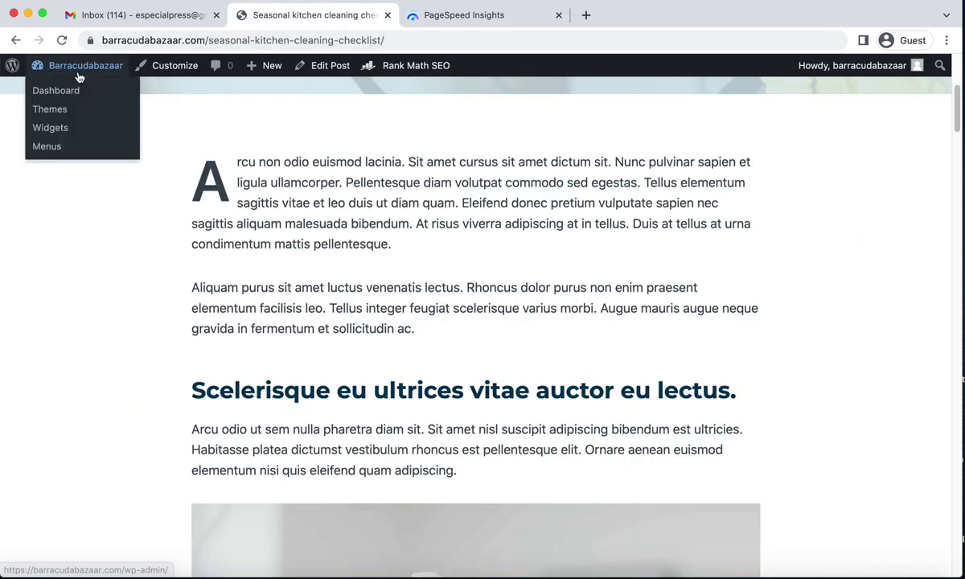
{"action": "left_click", "coordinate": [48, 125]}
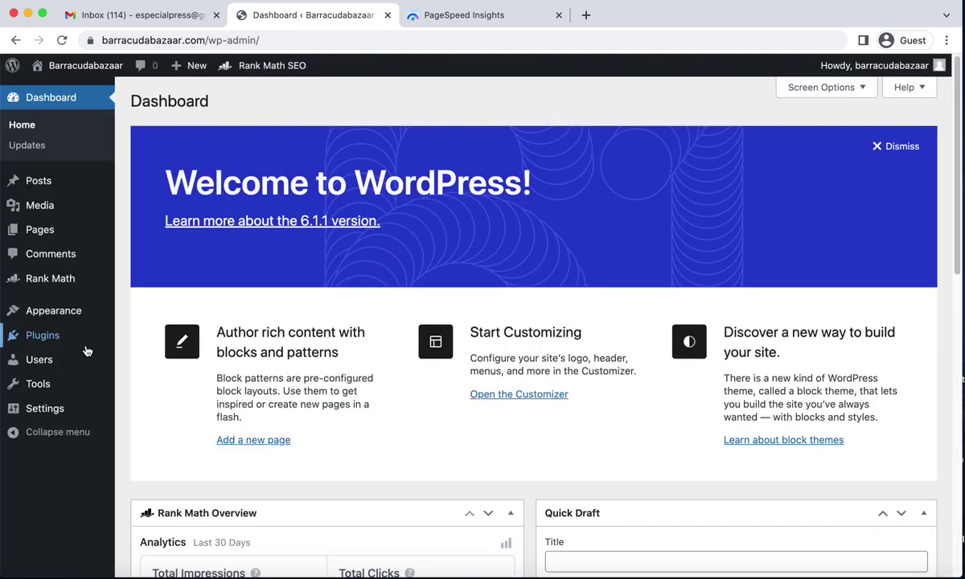
{"action": "mouse_move", "coordinate": [61, 338]}
{"action": "left_click", "coordinate": [155, 362]}
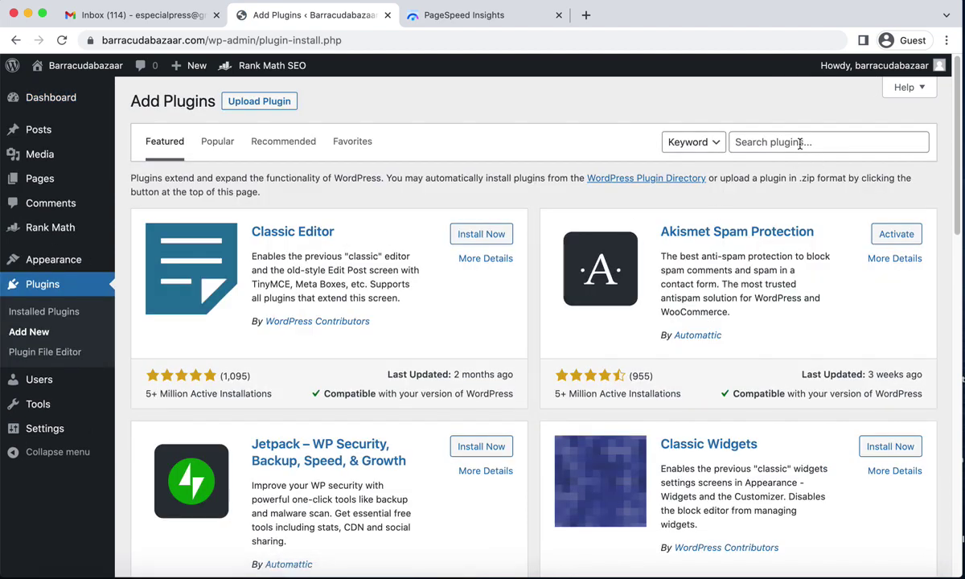
{"action": "left_click", "coordinate": [797, 141]}
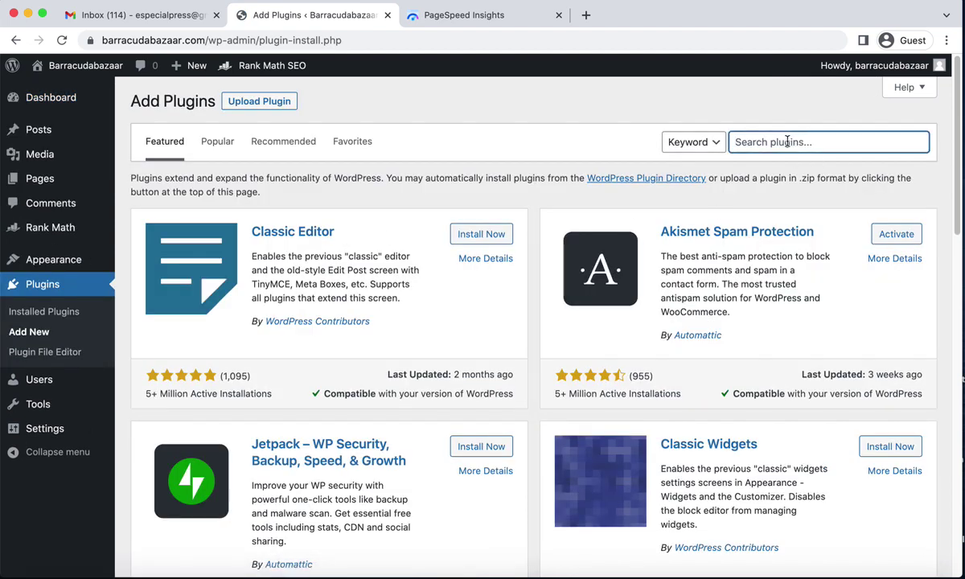
{"action": "type", "text": "litesp"}
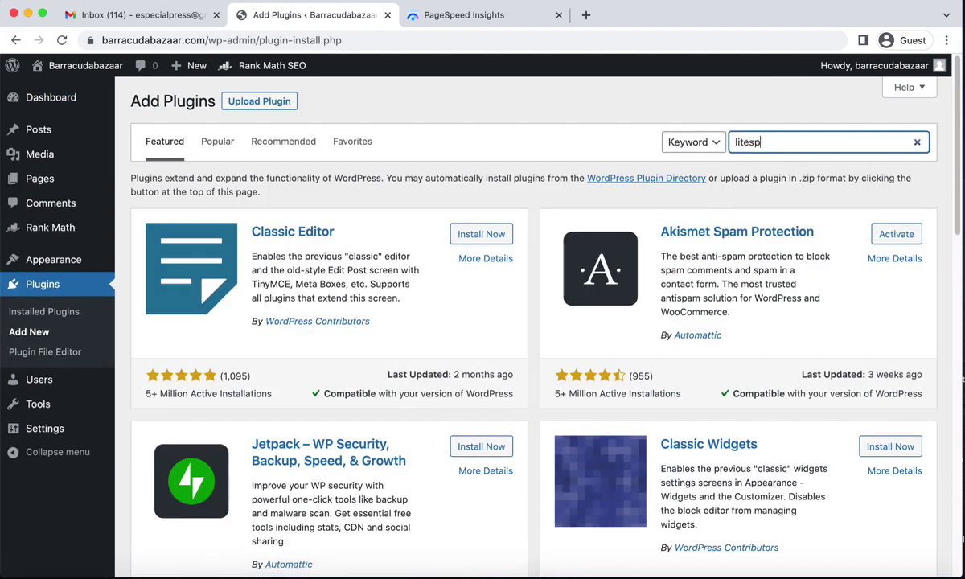
{"action": "type", "text": "eed"}
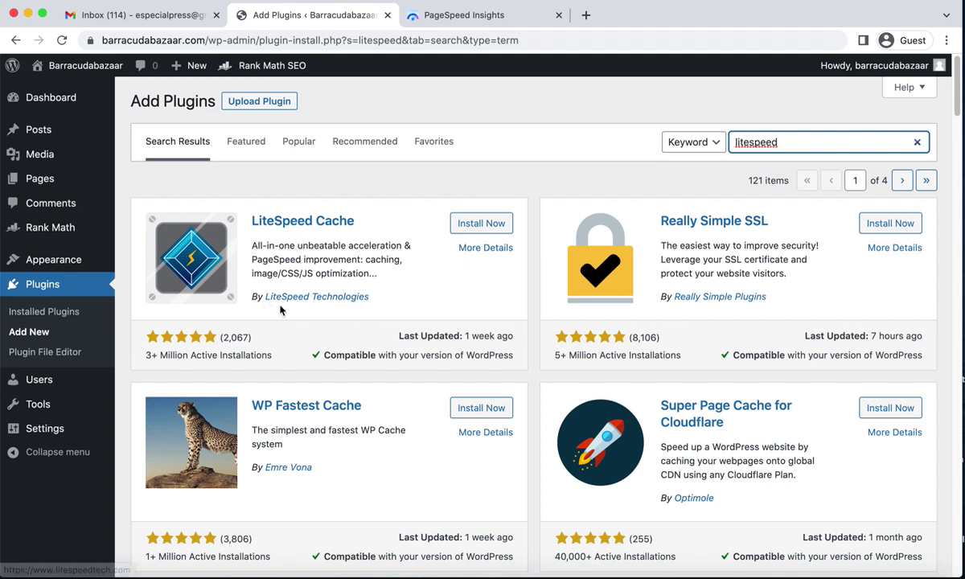
- Install and activate LiteSpeed Cache, then view its Dashboard showing QUIC.cloud usage at 0%
{"action": "left_click", "coordinate": [472, 225]}
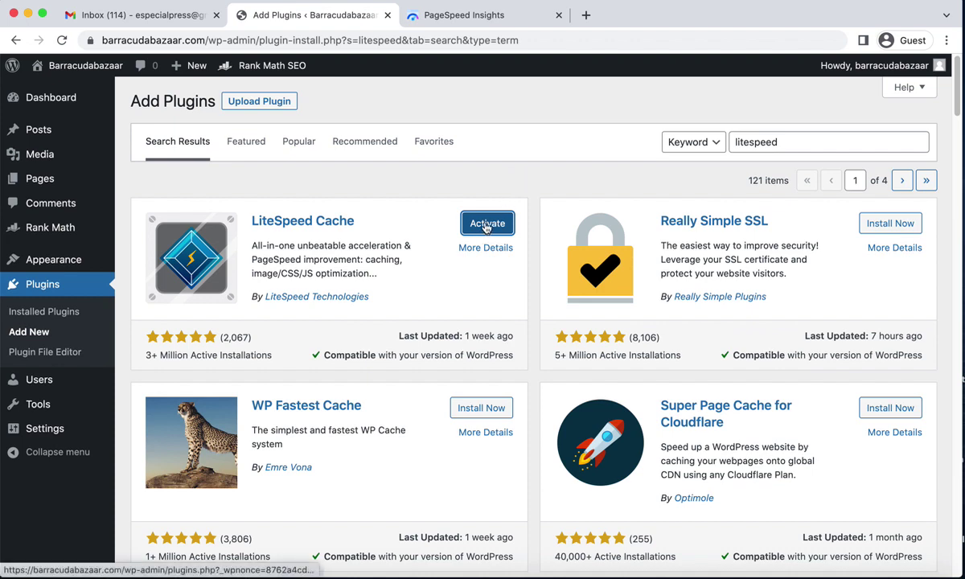
{"action": "left_click", "coordinate": [487, 228]}
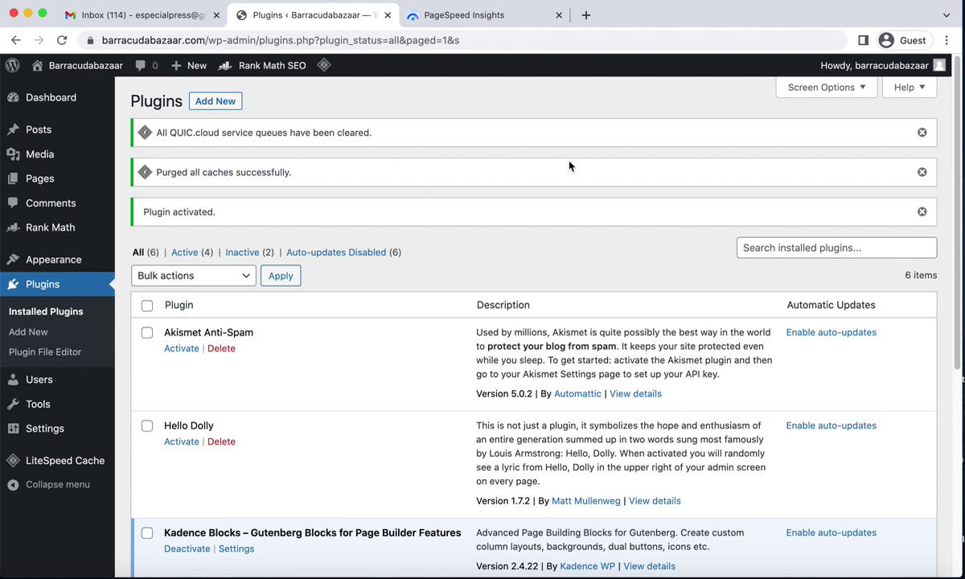
{"action": "scroll", "coordinate": [569, 166], "scroll_direction": "down", "scroll_amount": 5}
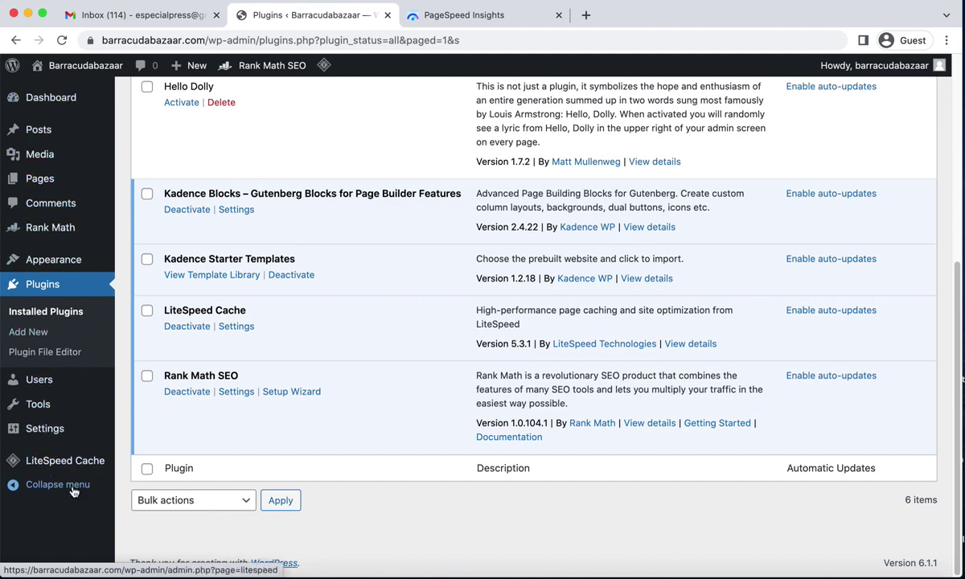
{"action": "mouse_move", "coordinate": [48, 460]}
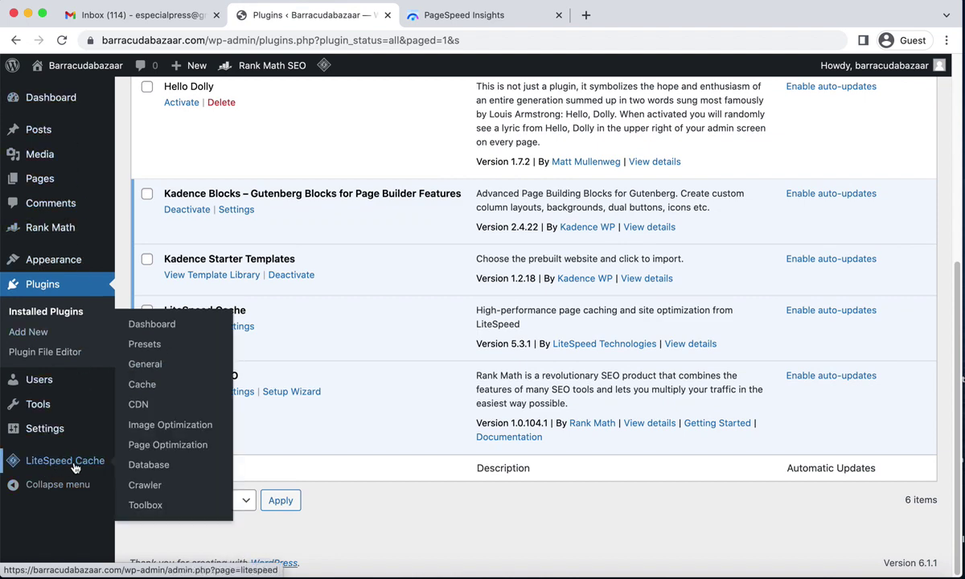
{"action": "left_click", "coordinate": [150, 322]}
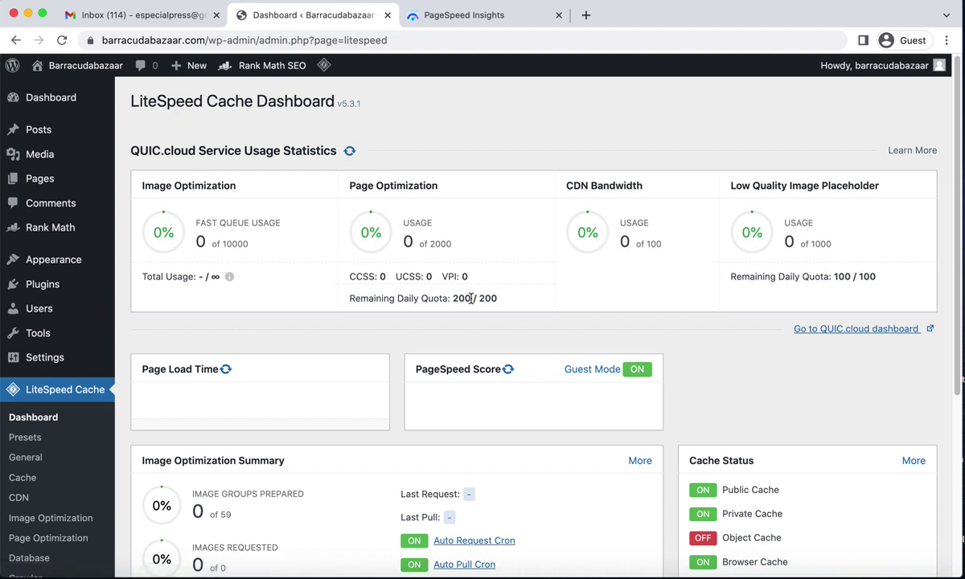
{"action": "scroll", "coordinate": [471, 298], "scroll_direction": "down", "scroll_amount": 3}
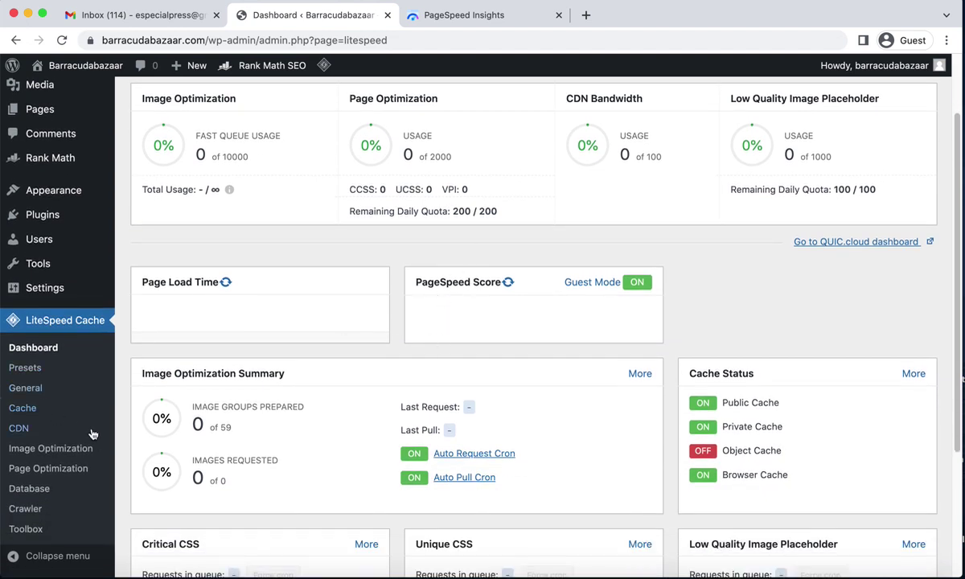
{"action": "left_click", "coordinate": [30, 391]}
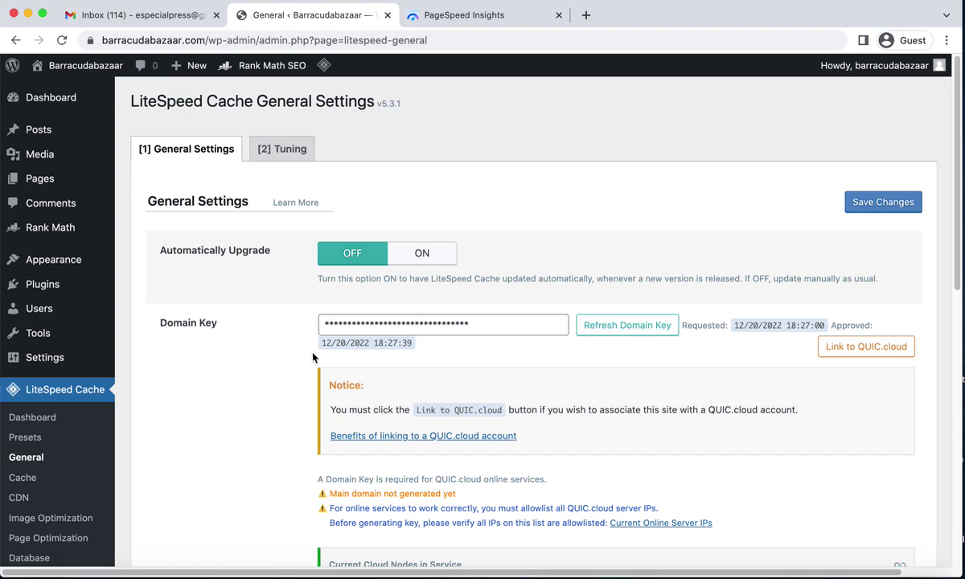
{"action": "scroll", "coordinate": [564, 210], "scroll_direction": "down", "scroll_amount": 1}
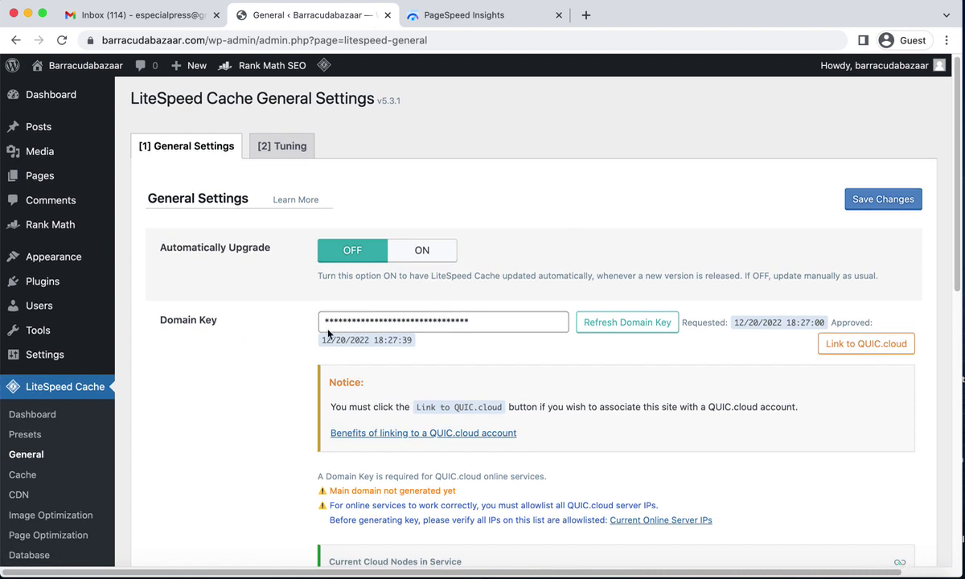
{"action": "left_click_drag", "start_coordinate": [486, 325], "coordinate": [248, 322]}
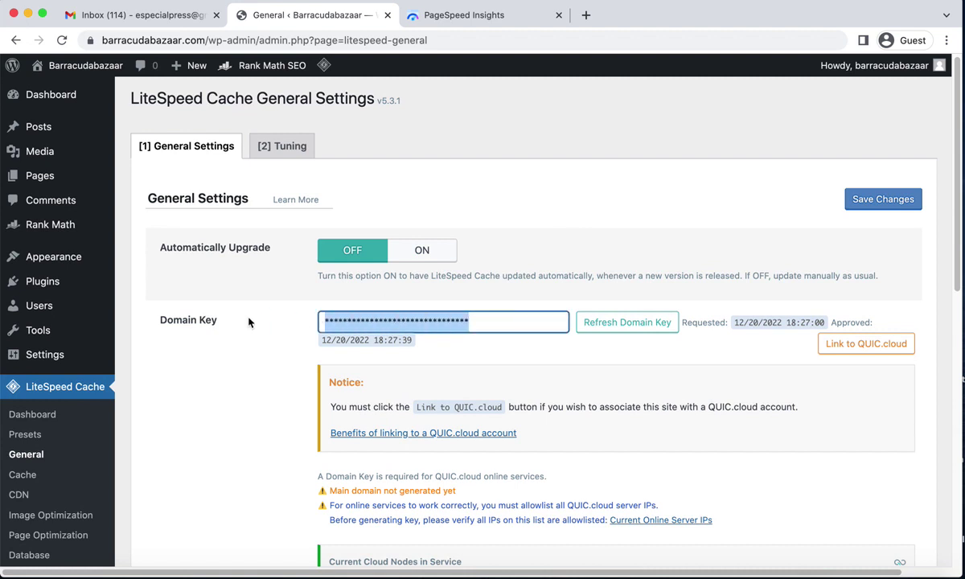
{"action": "left_click", "coordinate": [299, 310]}
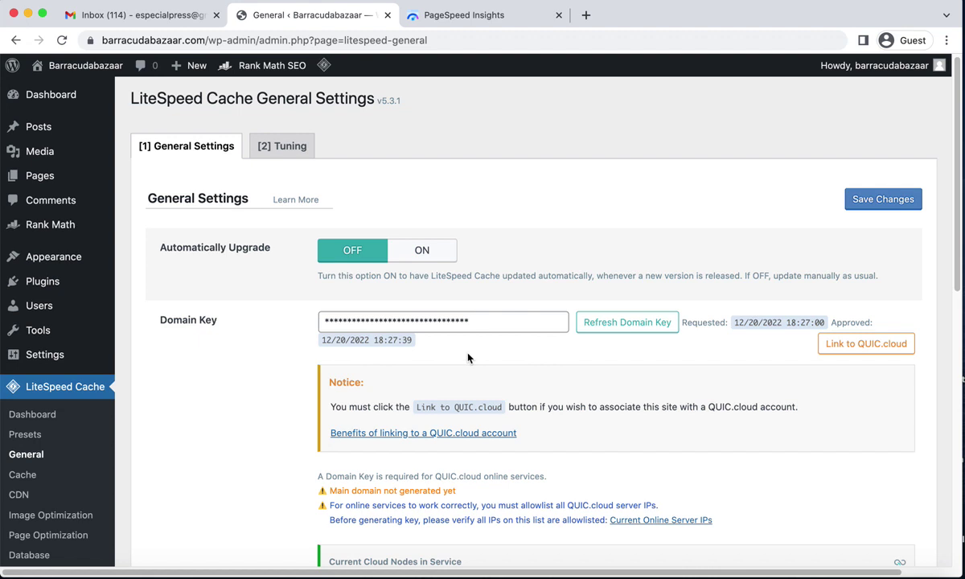
{"action": "left_click_drag", "start_coordinate": [492, 324], "coordinate": [273, 312]}
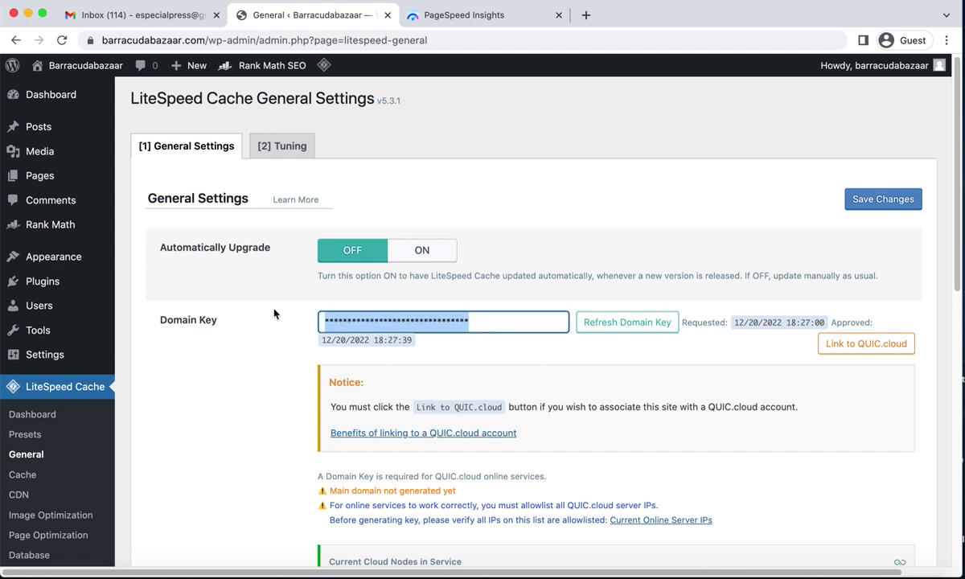
{"action": "left_click", "coordinate": [535, 338]}
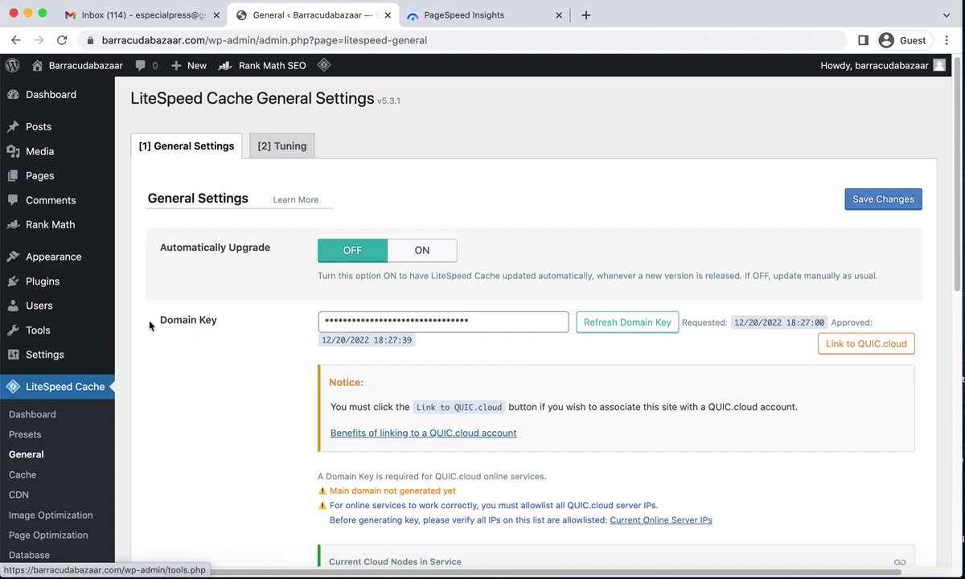
{"action": "left_click_drag", "start_coordinate": [173, 320], "coordinate": [246, 325]}
{"action": "left_click", "coordinate": [247, 371]}
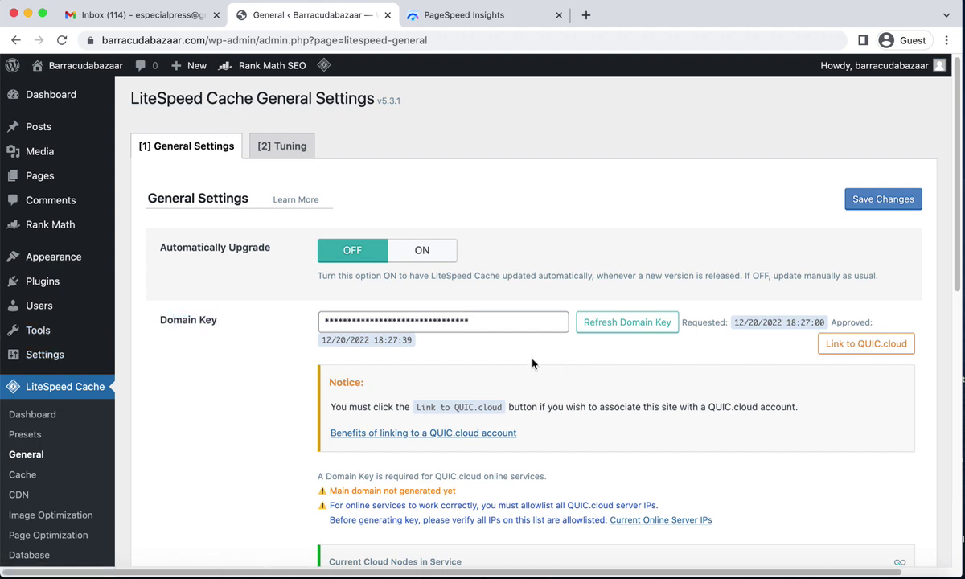
{"action": "scroll", "coordinate": [532, 364], "scroll_direction": "down", "scroll_amount": 5}
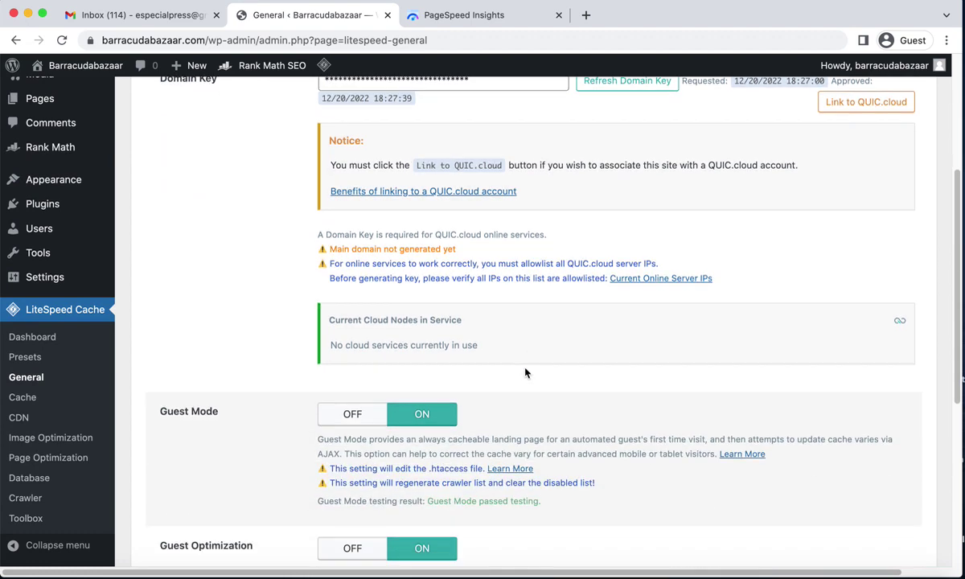
- Open the LiteSpeed Cache Presets page and review the Essentials and Basic preset features
{"action": "left_click", "coordinate": [25, 357]}
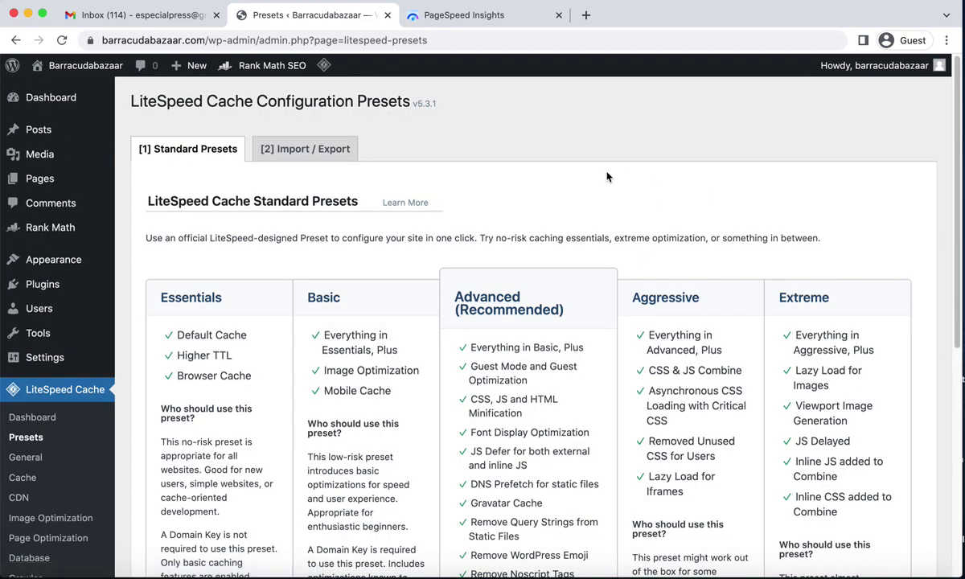
{"action": "scroll", "coordinate": [605, 177], "scroll_direction": "down", "scroll_amount": 1}
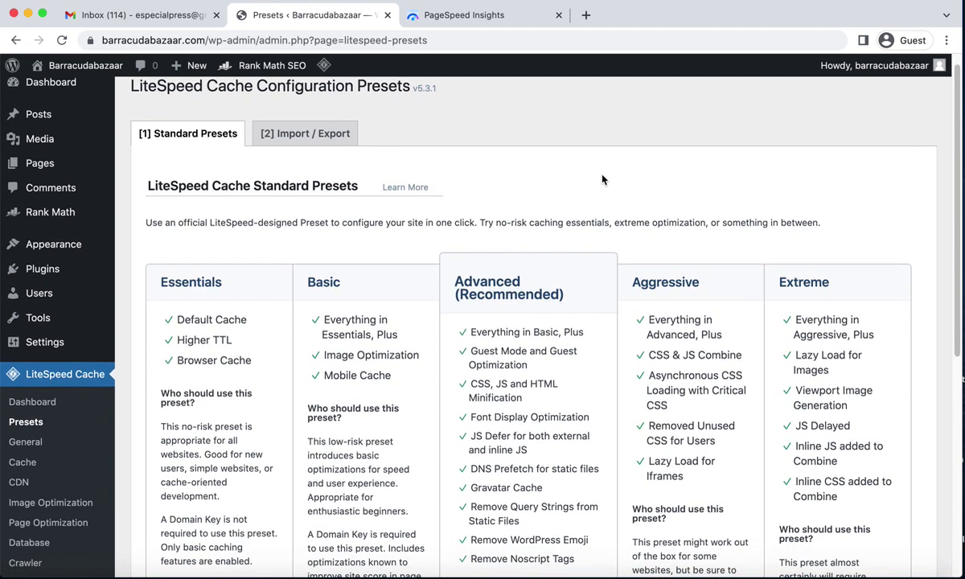
{"action": "scroll", "coordinate": [500, 170], "scroll_direction": "down", "scroll_amount": 1}
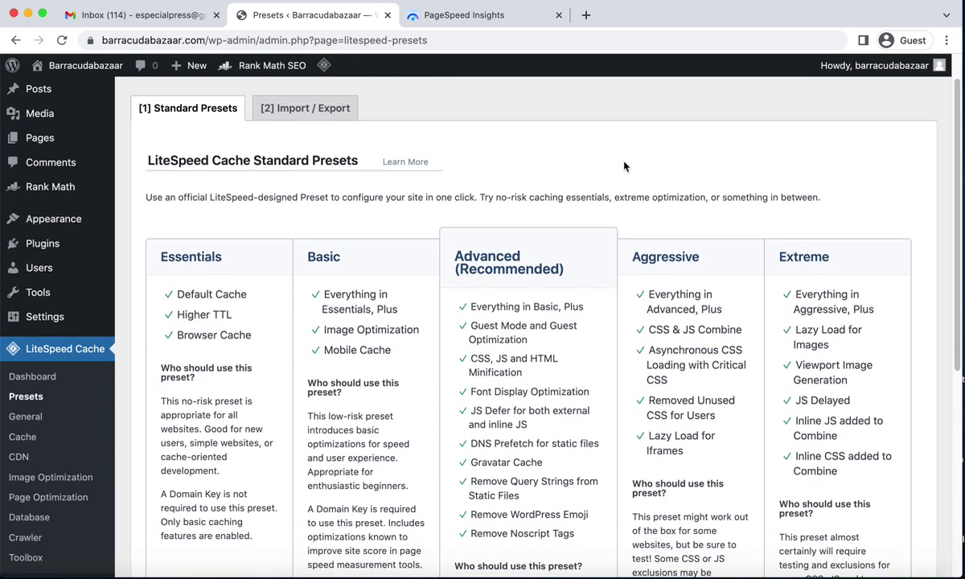
{"action": "scroll", "coordinate": [625, 166], "scroll_direction": "down", "scroll_amount": 1}
{"action": "double_click", "coordinate": [195, 253]}
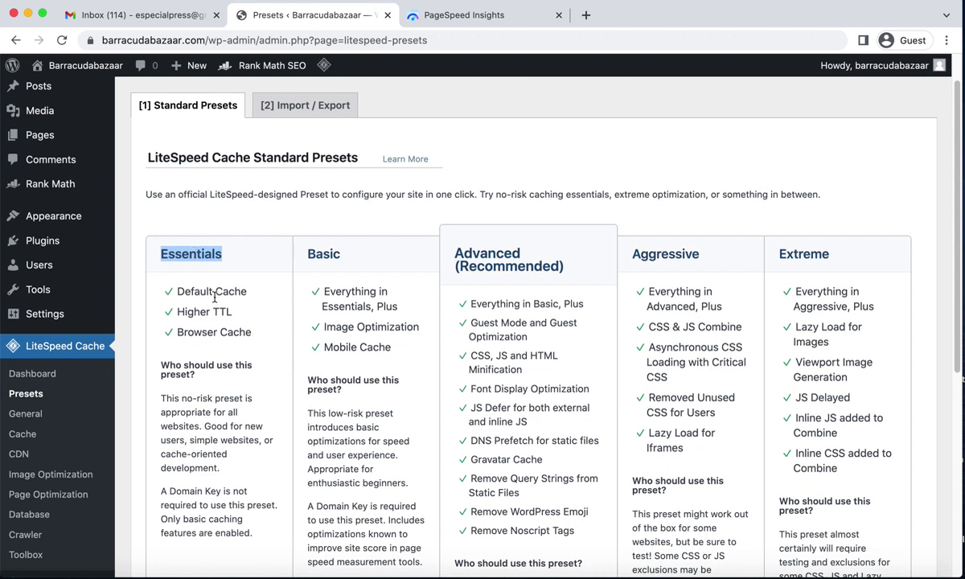
{"action": "left_click_drag", "start_coordinate": [177, 291], "coordinate": [258, 316]}
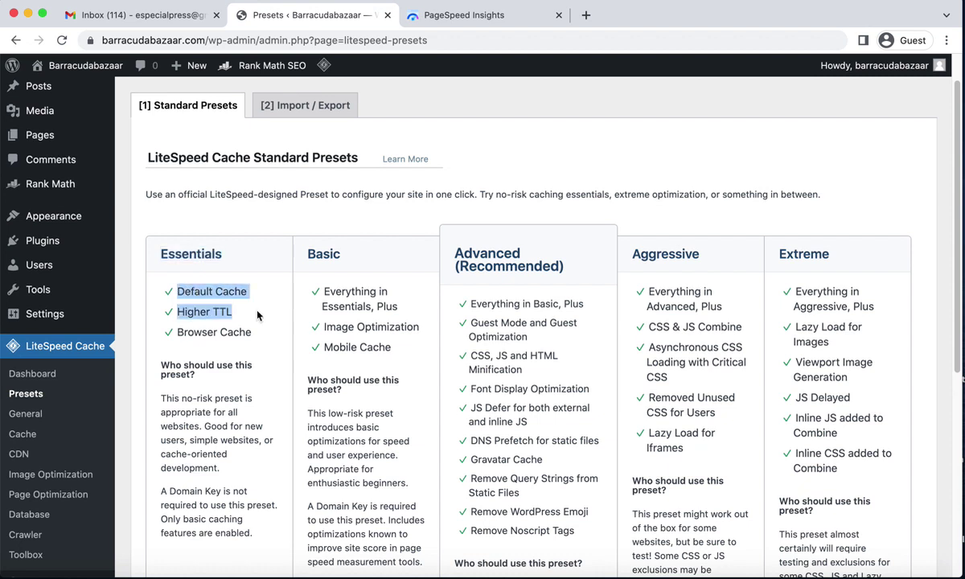
{"action": "left_click", "coordinate": [207, 294]}
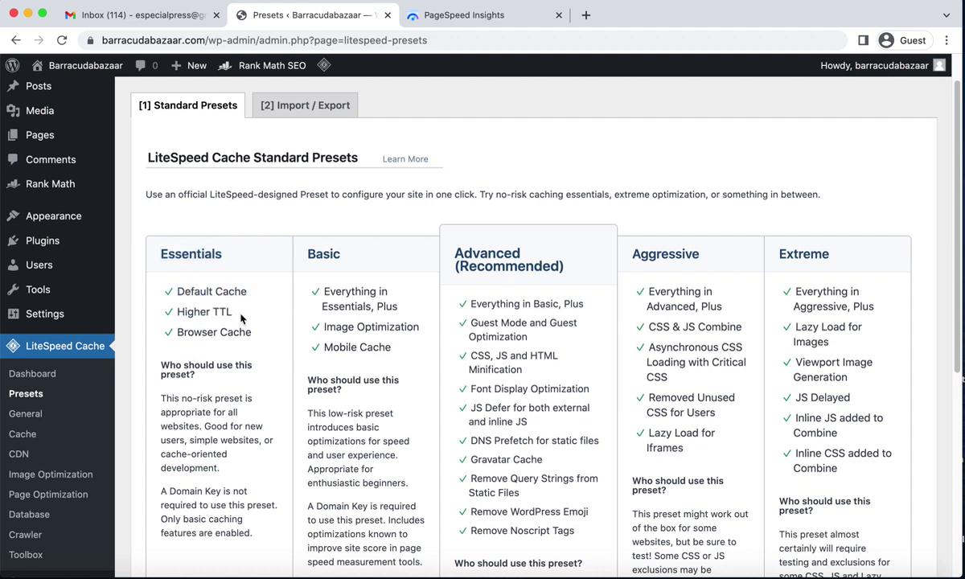
{"action": "left_click_drag", "start_coordinate": [177, 331], "coordinate": [259, 332]}
{"action": "left_click", "coordinate": [223, 327]}
{"action": "scroll", "coordinate": [357, 229], "scroll_direction": "down", "scroll_amount": 2}
{"action": "left_click_drag", "start_coordinate": [323, 228], "coordinate": [423, 299]}
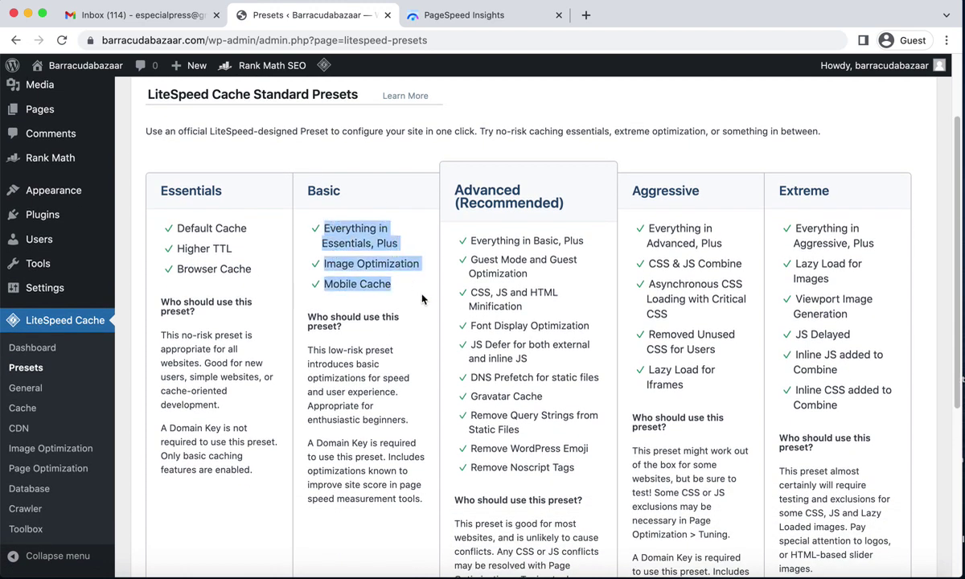
{"action": "left_click", "coordinate": [371, 269]}
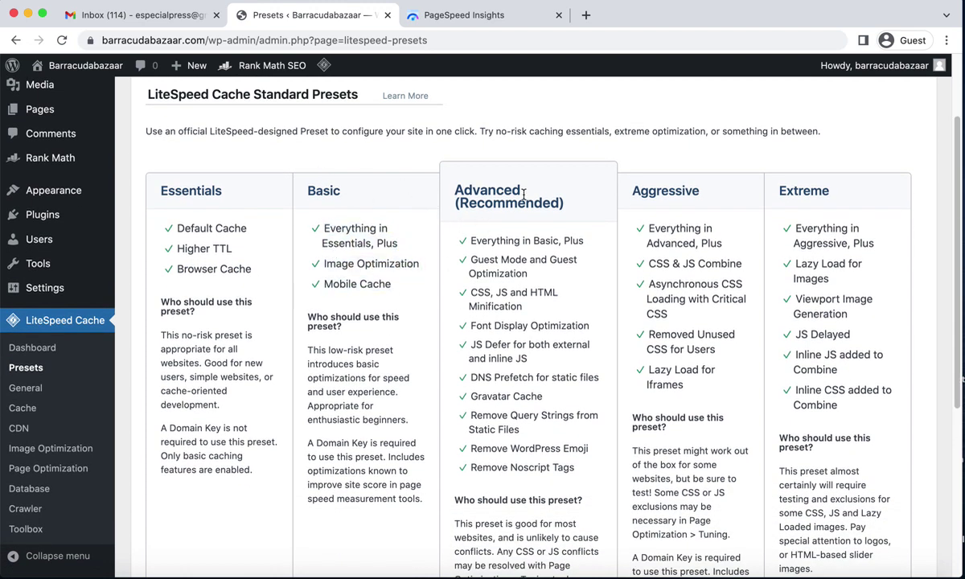
- Review the features included in the Advanced preset
{"action": "left_click_drag", "start_coordinate": [447, 197], "coordinate": [521, 182]}
{"action": "left_click", "coordinate": [642, 283]}
{"action": "scroll", "coordinate": [579, 280], "scroll_direction": "down", "scroll_amount": 1}
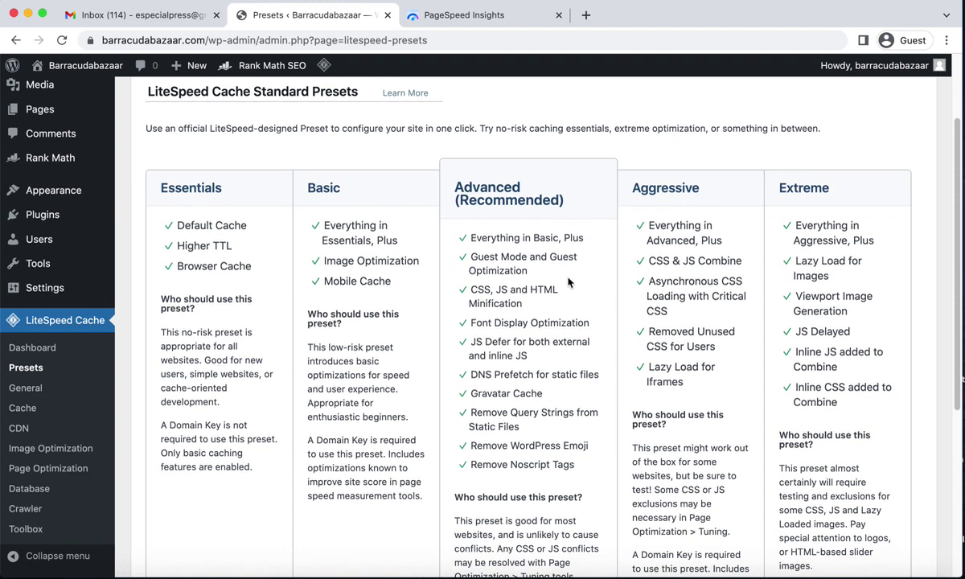
{"action": "scroll", "coordinate": [539, 289], "scroll_direction": "down", "scroll_amount": 1}
{"action": "left_click_drag", "start_coordinate": [439, 224], "coordinate": [465, 240]}
{"action": "left_click", "coordinate": [522, 431]}
{"action": "scroll", "coordinate": [512, 384], "scroll_direction": "down", "scroll_amount": 4}
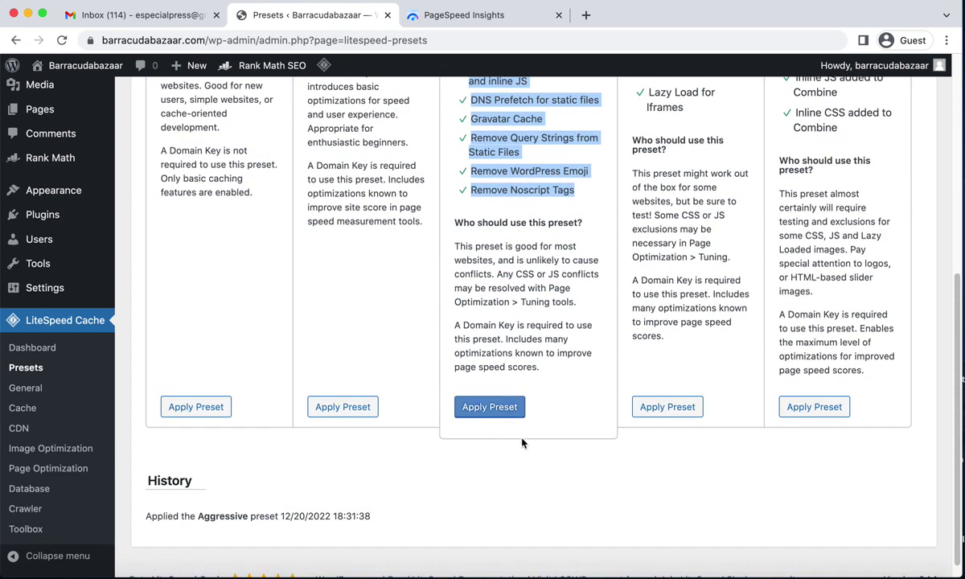
{"action": "scroll", "coordinate": [790, 341], "scroll_direction": "up", "scroll_amount": 4}
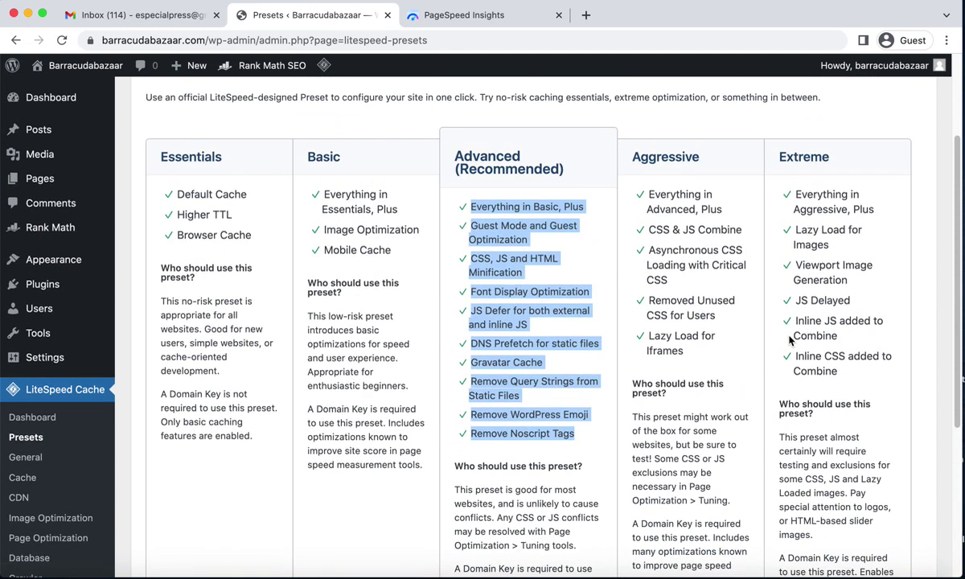
{"action": "scroll", "coordinate": [790, 341], "scroll_direction": "down", "scroll_amount": 2}
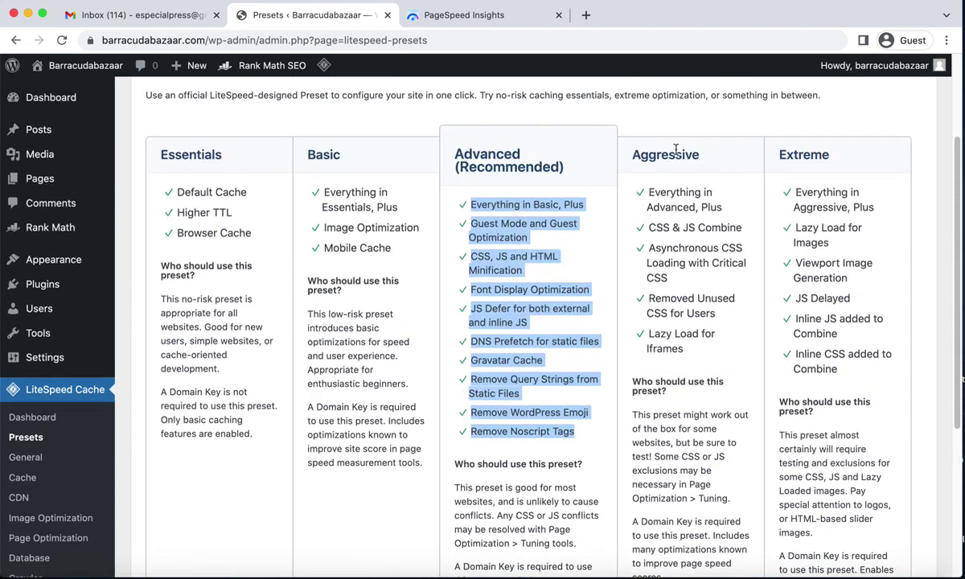
- Apply the Aggressive preset and confirm with OK
{"action": "double_click", "coordinate": [643, 154]}
{"action": "scroll", "coordinate": [775, 282], "scroll_direction": "down", "scroll_amount": 5}
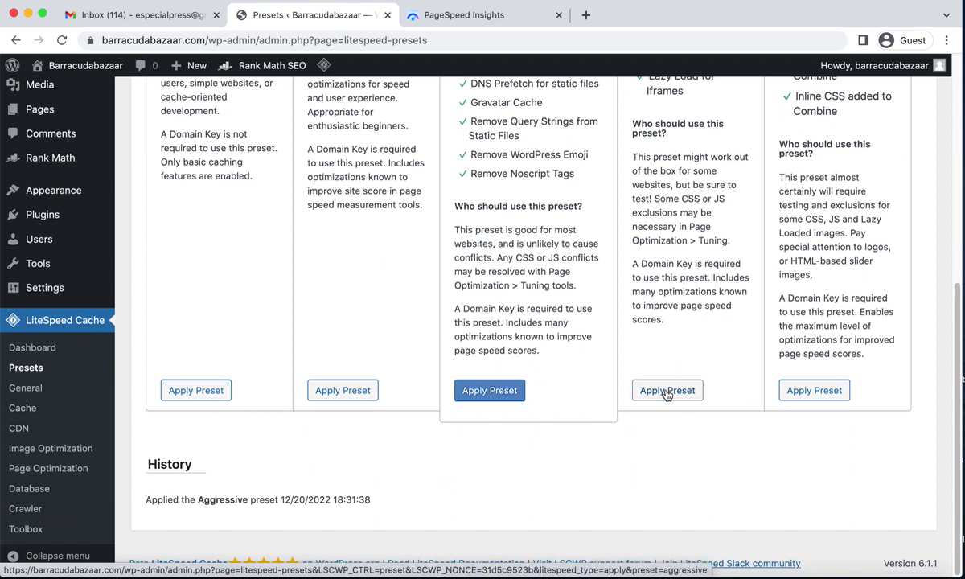
{"action": "left_click", "coordinate": [668, 392]}
{"action": "left_click", "coordinate": [605, 151]}
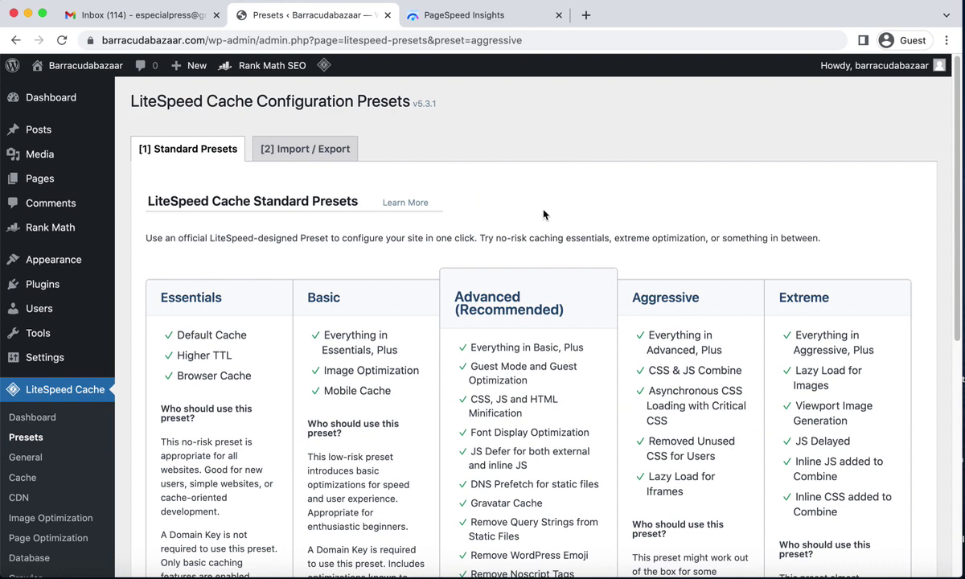
- Open the live site in a new tab and scroll through its home page
{"action": "mouse_move", "coordinate": [73, 66]}
{"action": "right_click", "coordinate": [55, 90]}
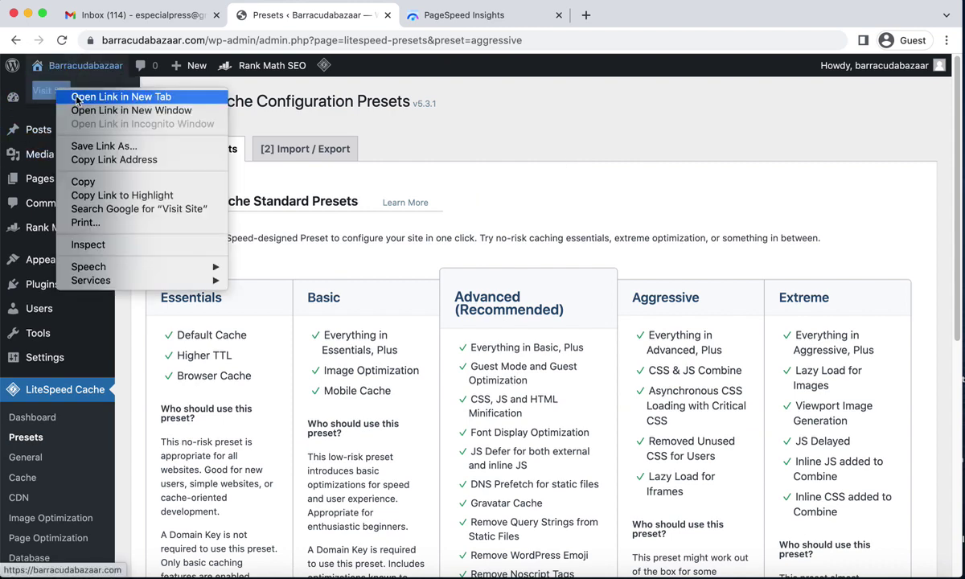
{"action": "left_click", "coordinate": [78, 97]}
{"action": "left_click", "coordinate": [460, 17]}
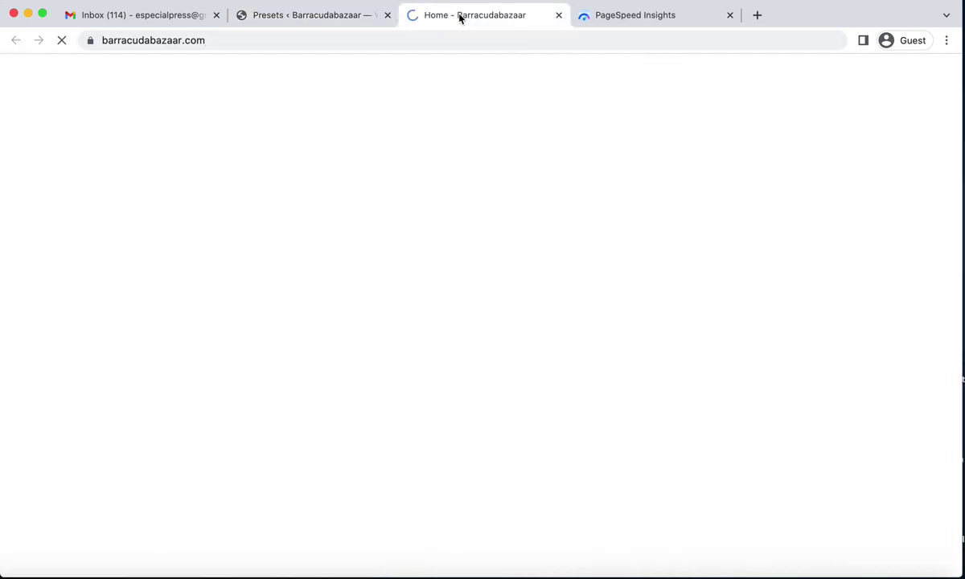
{"action": "scroll", "coordinate": [446, 256], "scroll_direction": "down", "scroll_amount": 10}
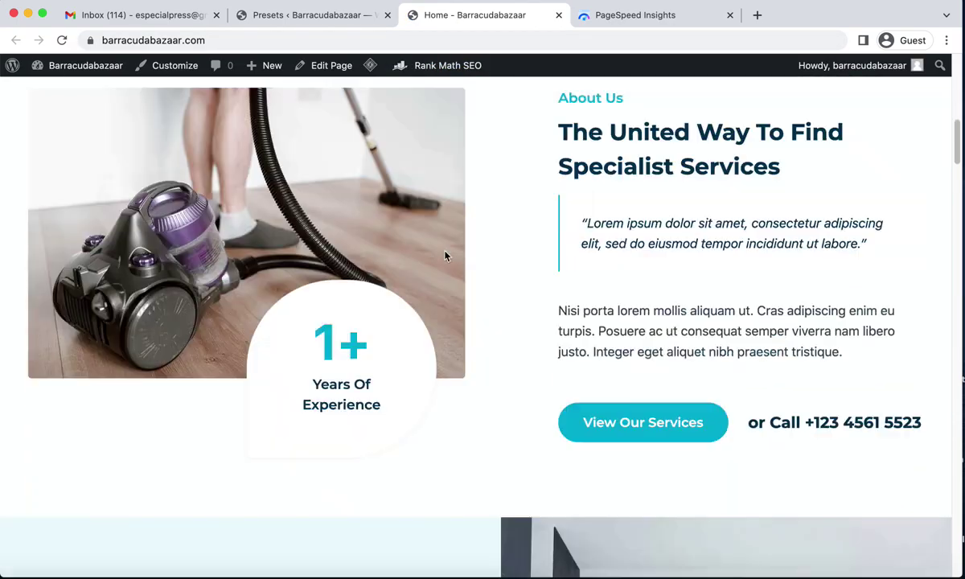
{"action": "scroll", "coordinate": [446, 256], "scroll_direction": "down", "scroll_amount": 20}
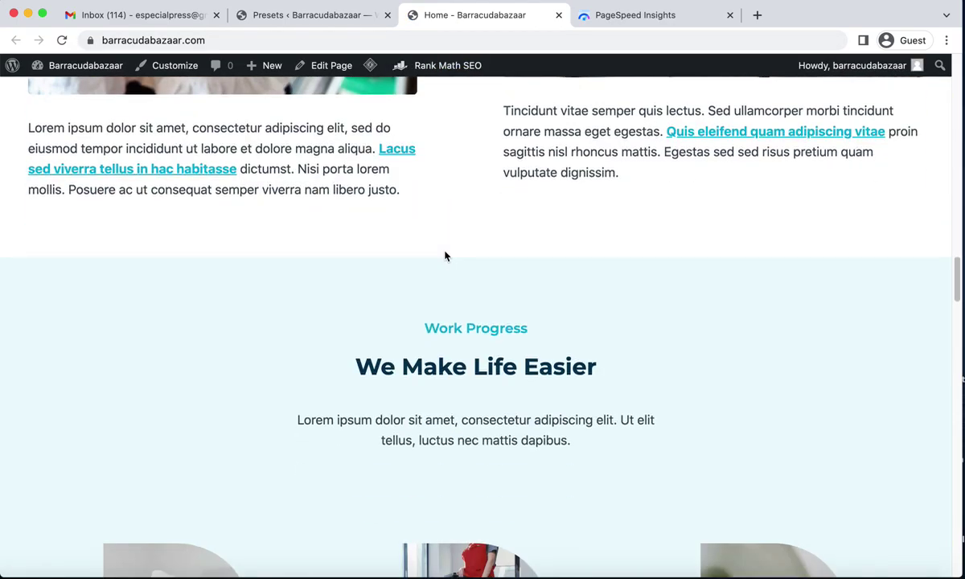
{"action": "scroll", "coordinate": [446, 256], "scroll_direction": "down", "scroll_amount": 20}
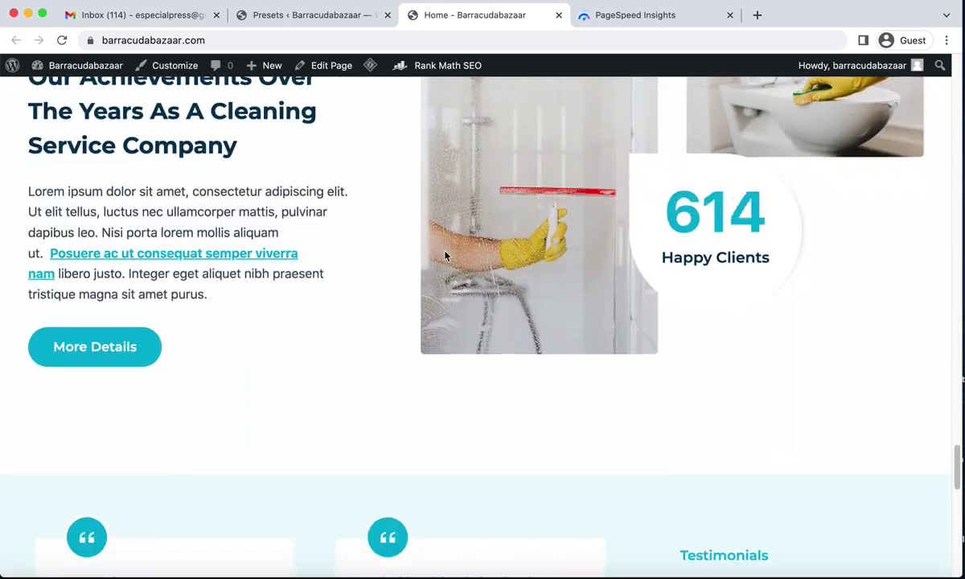
{"action": "scroll", "coordinate": [446, 256], "scroll_direction": "down", "scroll_amount": 20}
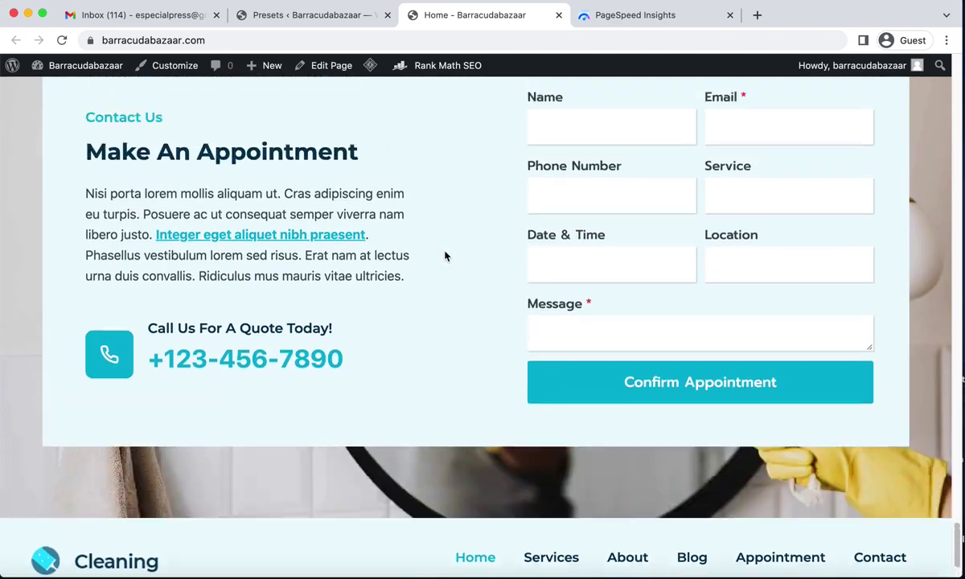
{"action": "scroll", "coordinate": [446, 256], "scroll_direction": "up", "scroll_amount": 20}
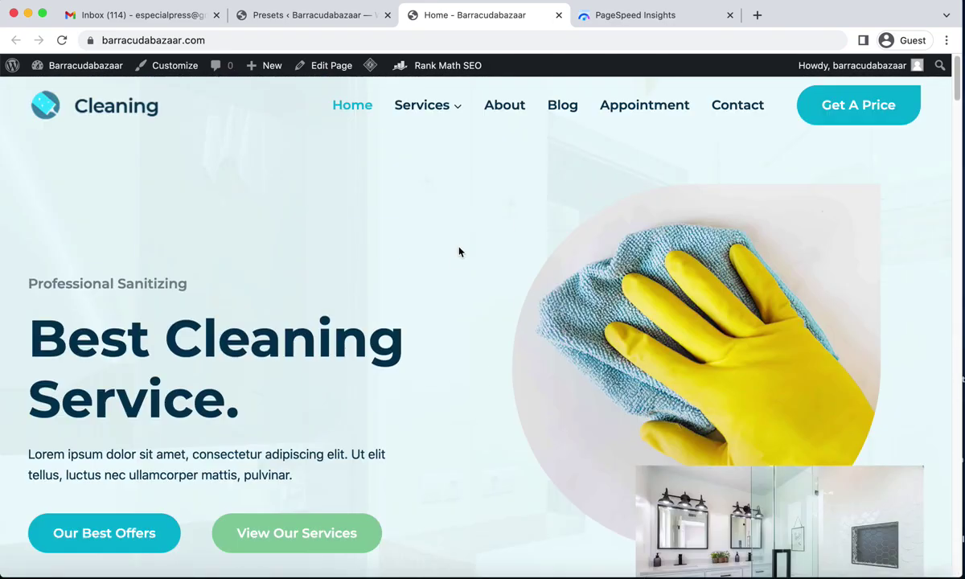
- From the Blog page, open the Pretty Kitchen Storage & Cleaning Products post and read it
{"action": "left_click", "coordinate": [563, 104]}
{"action": "scroll", "coordinate": [435, 286], "scroll_direction": "down", "scroll_amount": 3}
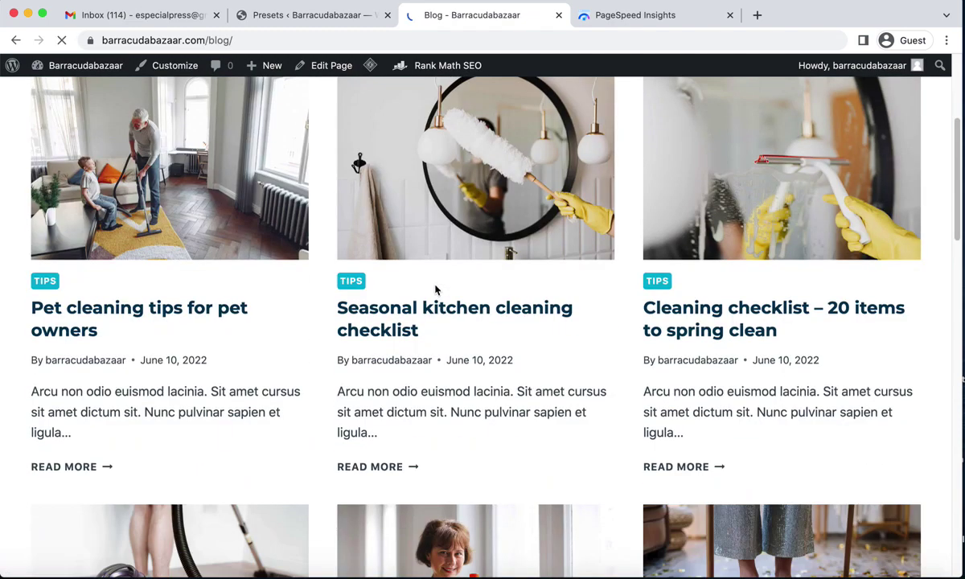
{"action": "scroll", "coordinate": [689, 287], "scroll_direction": "down", "scroll_amount": 4}
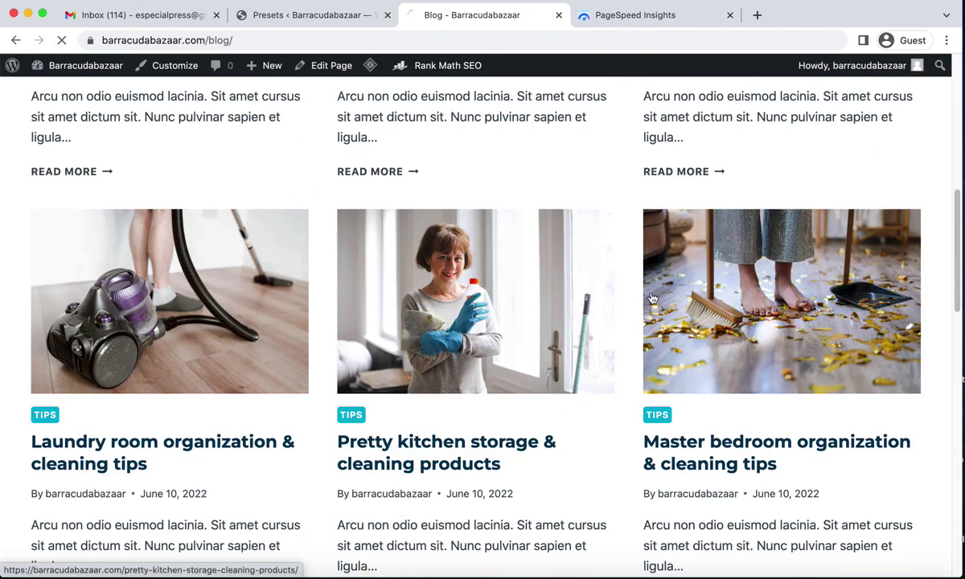
{"action": "left_click", "coordinate": [674, 279]}
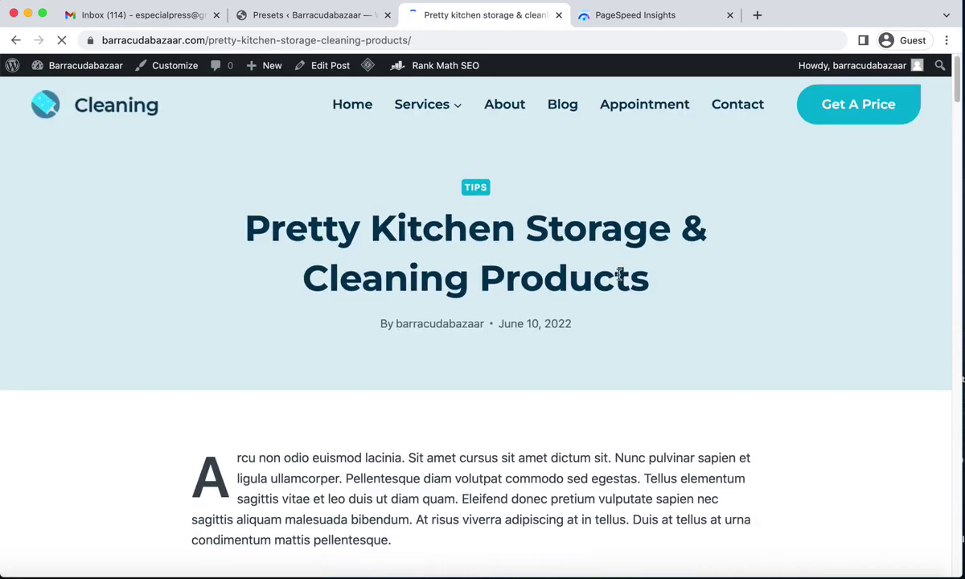
{"action": "scroll", "coordinate": [619, 275], "scroll_direction": "down", "scroll_amount": 6}
{"action": "scroll", "coordinate": [620, 275], "scroll_direction": "down", "scroll_amount": 9}
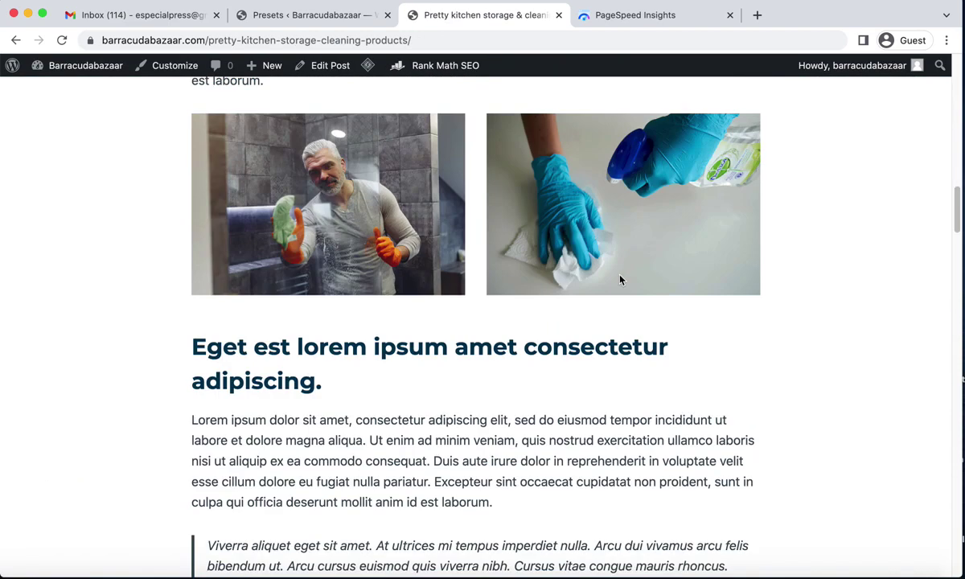
{"action": "scroll", "coordinate": [620, 279], "scroll_direction": "up", "scroll_amount": 5}
{"action": "scroll", "coordinate": [620, 279], "scroll_direction": "down", "scroll_amount": 15}
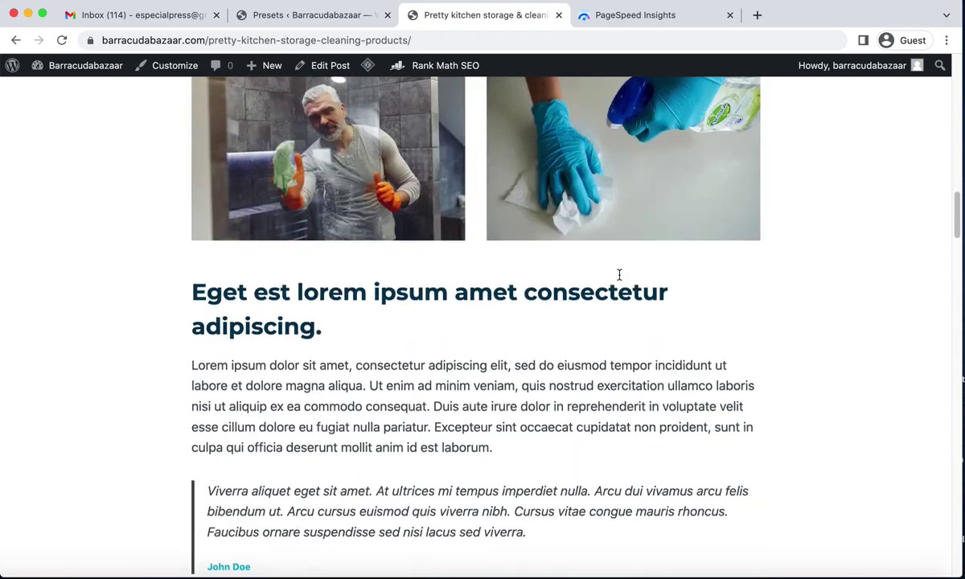
{"action": "scroll", "coordinate": [621, 279], "scroll_direction": "down", "scroll_amount": 10}
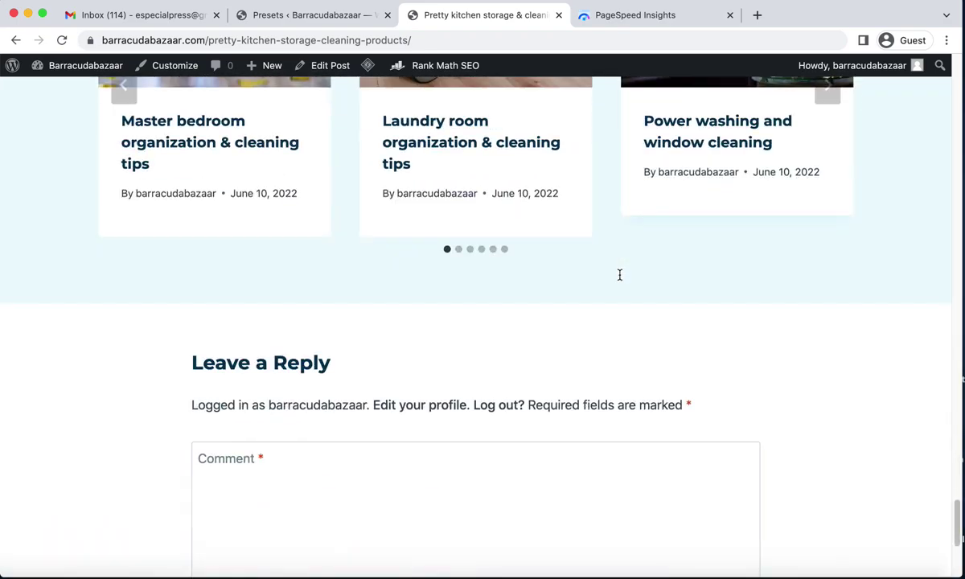
{"action": "scroll", "coordinate": [620, 274], "scroll_direction": "up", "scroll_amount": 15}
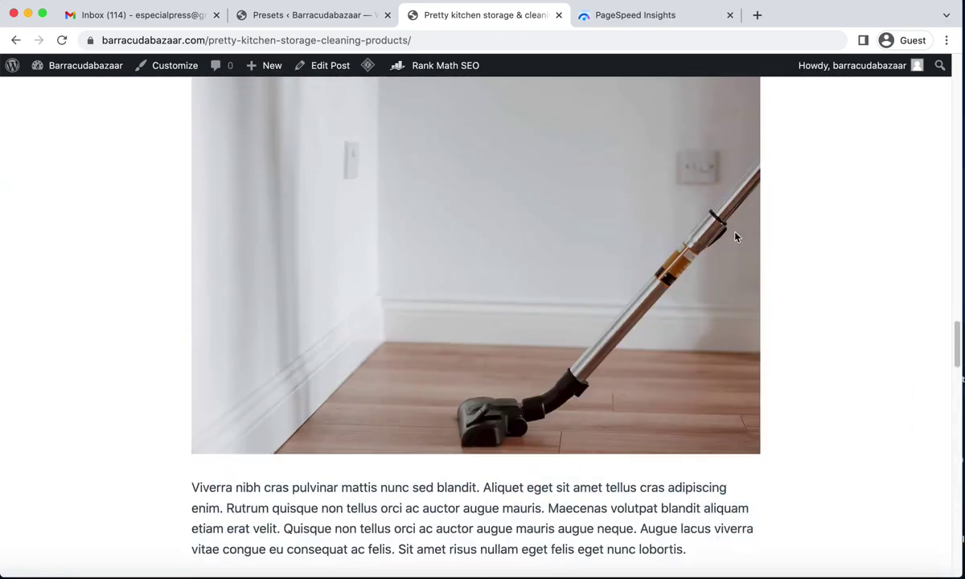
{"action": "left_click", "coordinate": [254, 19]}
{"action": "left_click", "coordinate": [429, 21]}
- Copy the kitchen storage post's web address from the address bar
{"action": "left_click", "coordinate": [276, 40]}
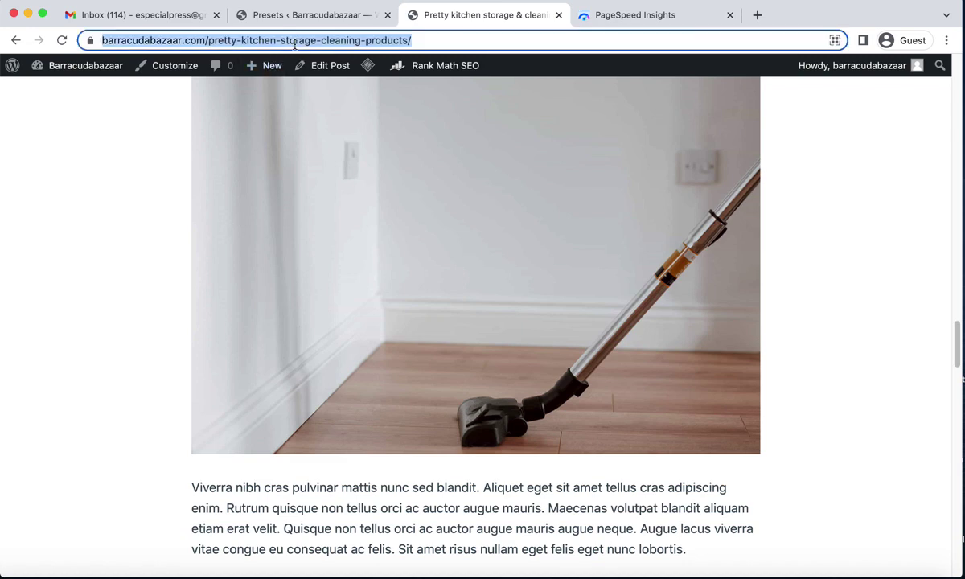
{"action": "right_click", "coordinate": [291, 40]}
{"action": "left_click", "coordinate": [321, 127]}
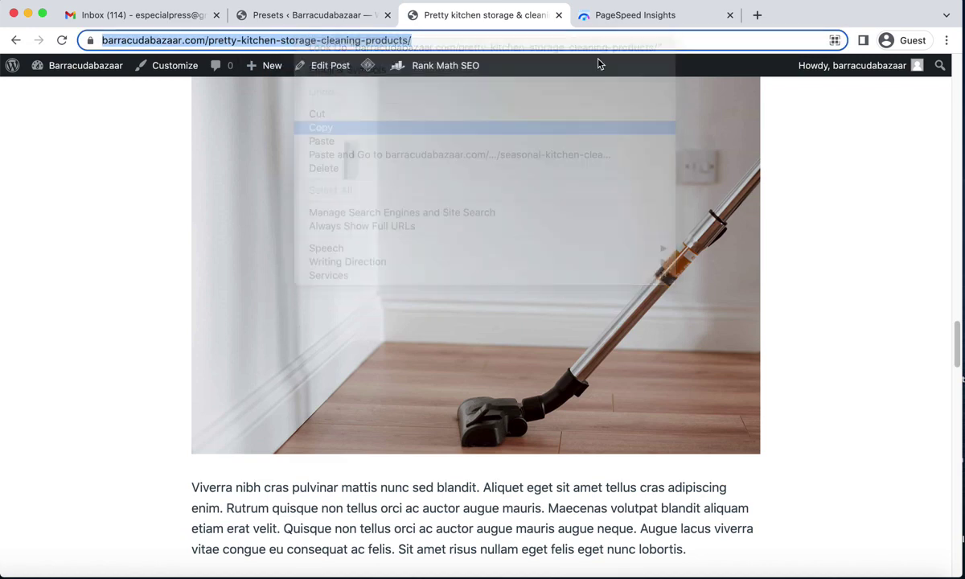
- Open a fresh PageSpeed Insights tab, paste the post's address and analyze it
{"action": "left_click", "coordinate": [621, 23]}
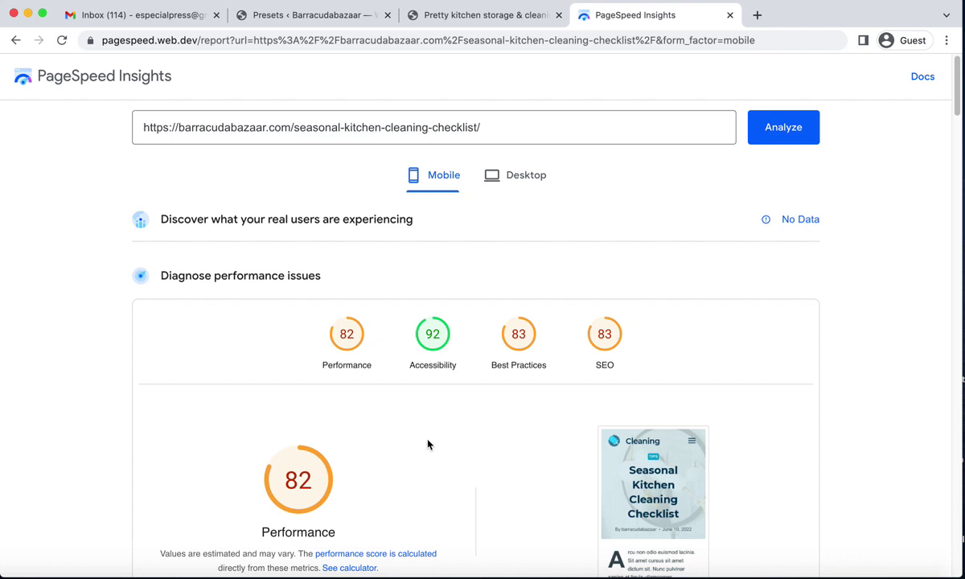
{"action": "right_click", "coordinate": [95, 76]}
{"action": "left_click", "coordinate": [137, 83]}
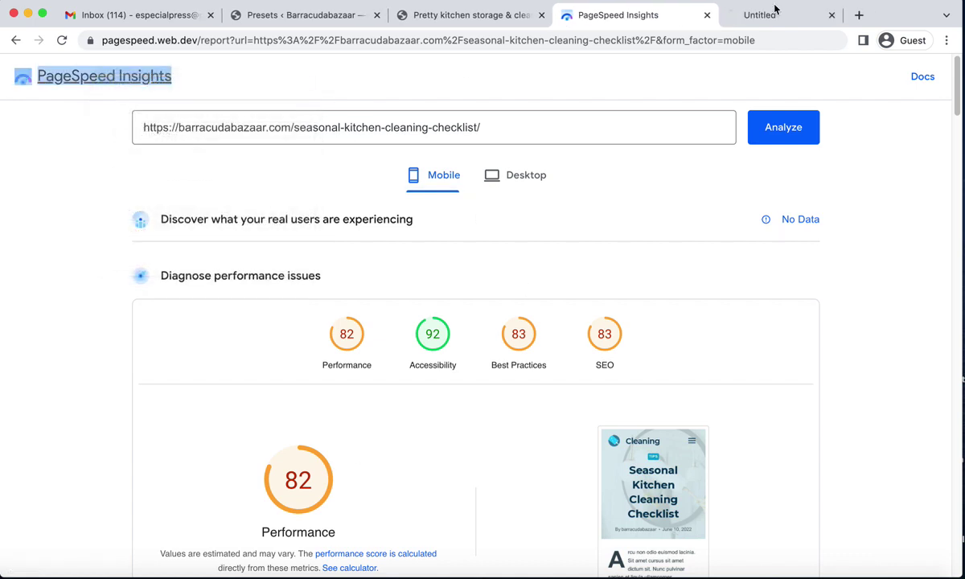
{"action": "left_click", "coordinate": [764, 13]}
{"action": "right_click", "coordinate": [216, 123]}
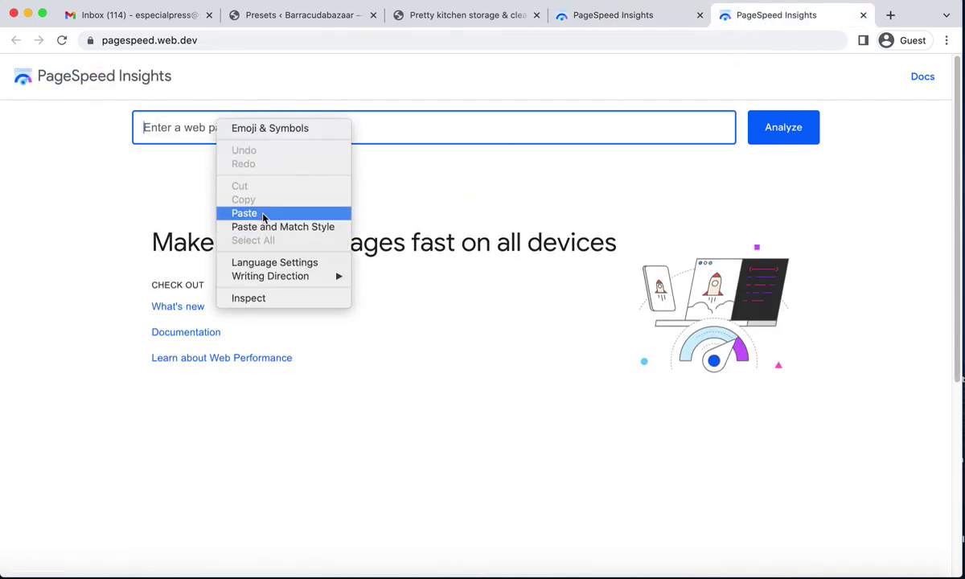
{"action": "left_click", "coordinate": [263, 214]}
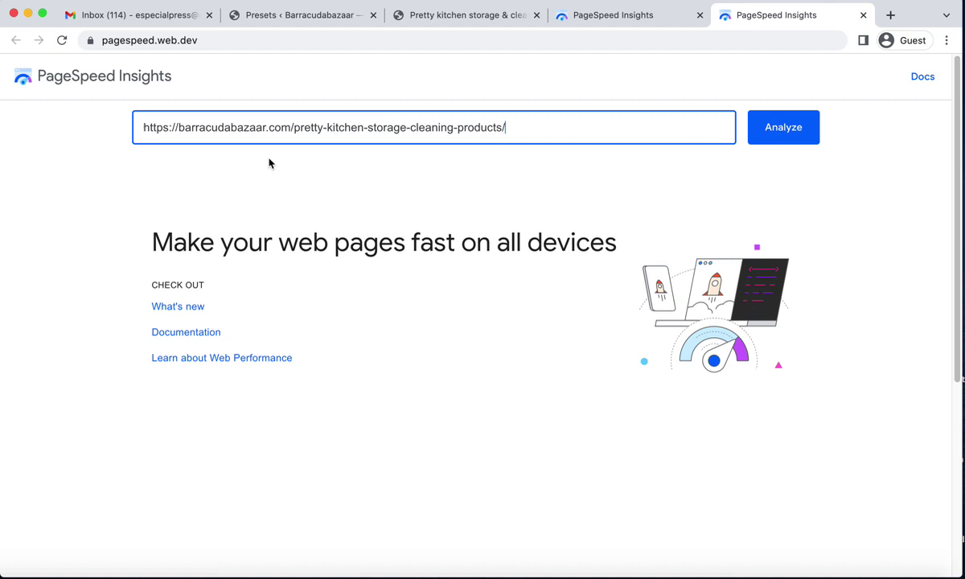
{"action": "left_click", "coordinate": [781, 130]}
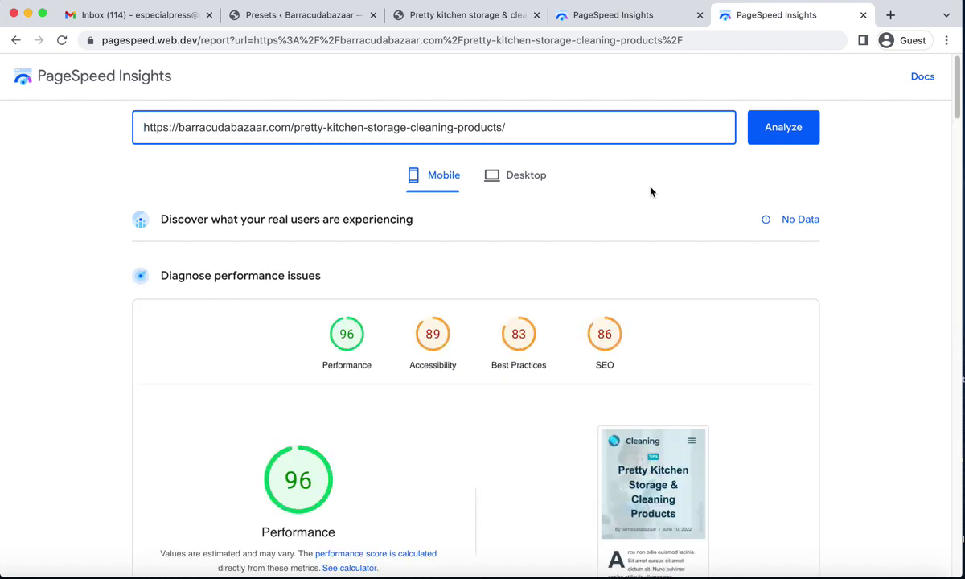
{"action": "scroll", "coordinate": [612, 181], "scroll_direction": "down", "scroll_amount": 1}
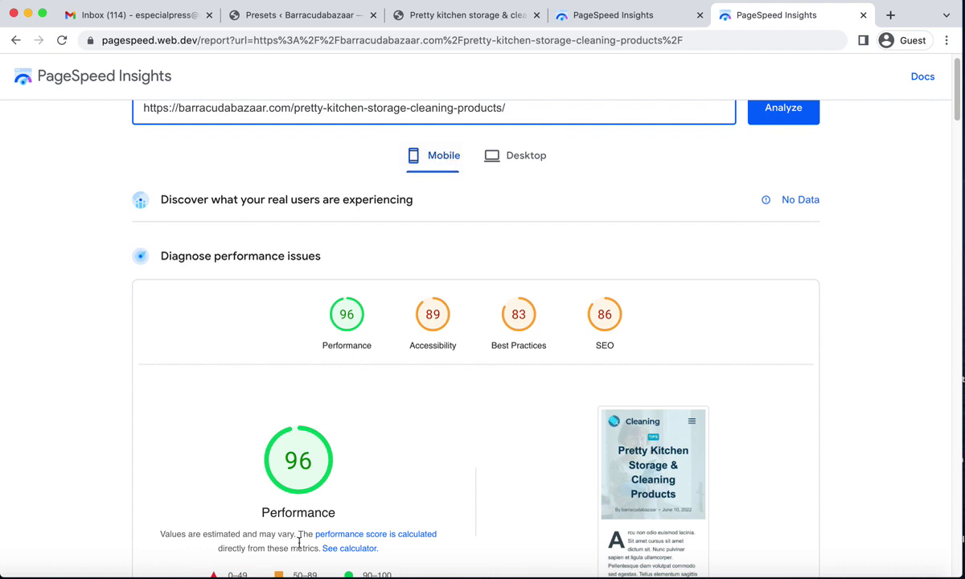
{"action": "left_click_drag", "start_coordinate": [265, 427], "coordinate": [316, 468]}
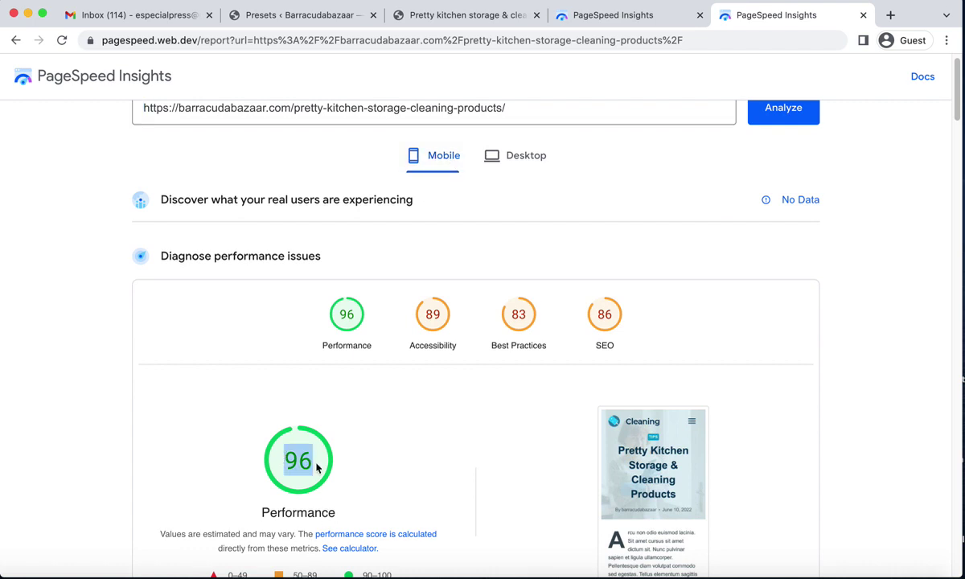
{"action": "left_click", "coordinate": [419, 445]}
{"action": "left_click", "coordinate": [517, 161]}
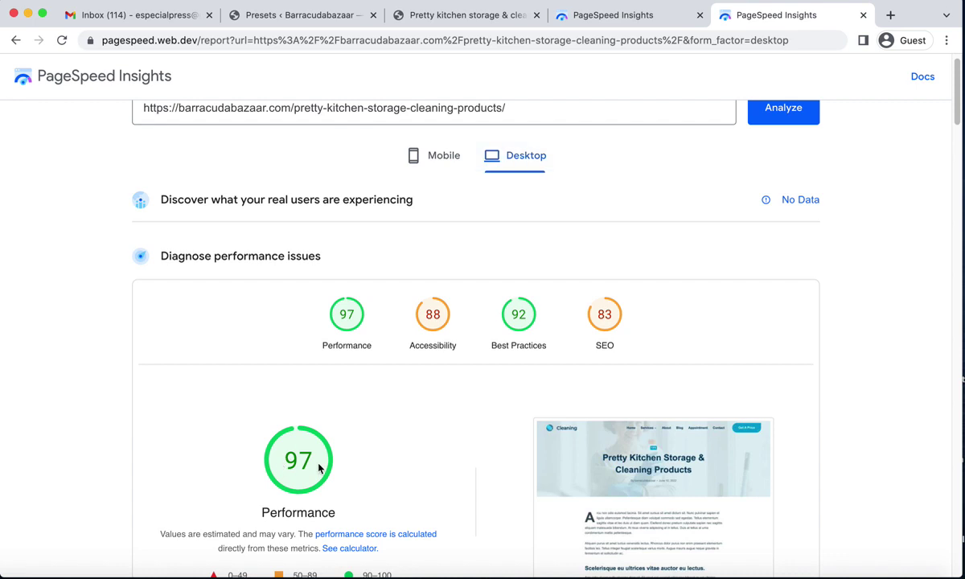
{"action": "left_click", "coordinate": [426, 155]}
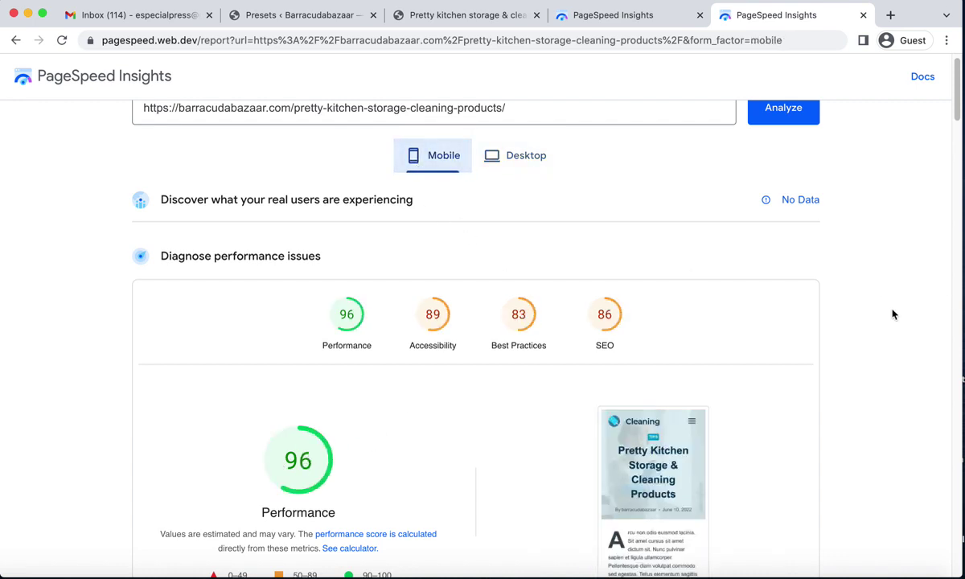
{"action": "scroll", "coordinate": [724, 337], "scroll_direction": "down", "scroll_amount": 3}
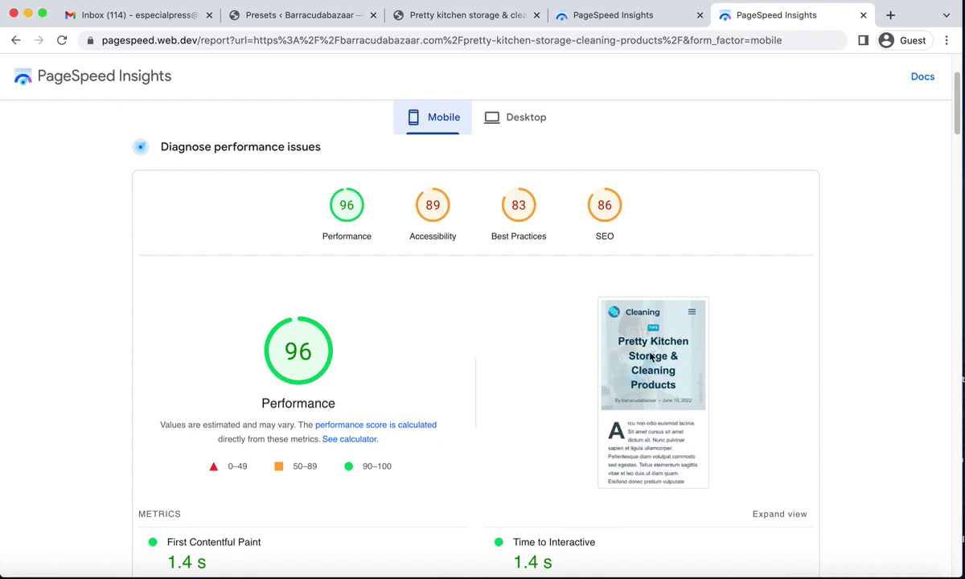
{"action": "scroll", "coordinate": [721, 402], "scroll_direction": "down", "scroll_amount": 2}
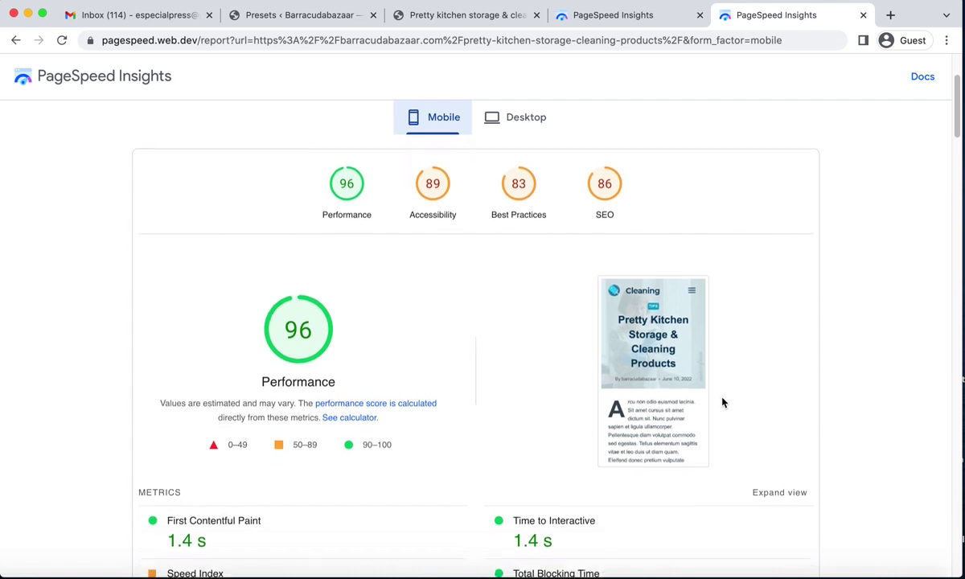
{"action": "scroll", "coordinate": [722, 402], "scroll_direction": "down", "scroll_amount": 3}
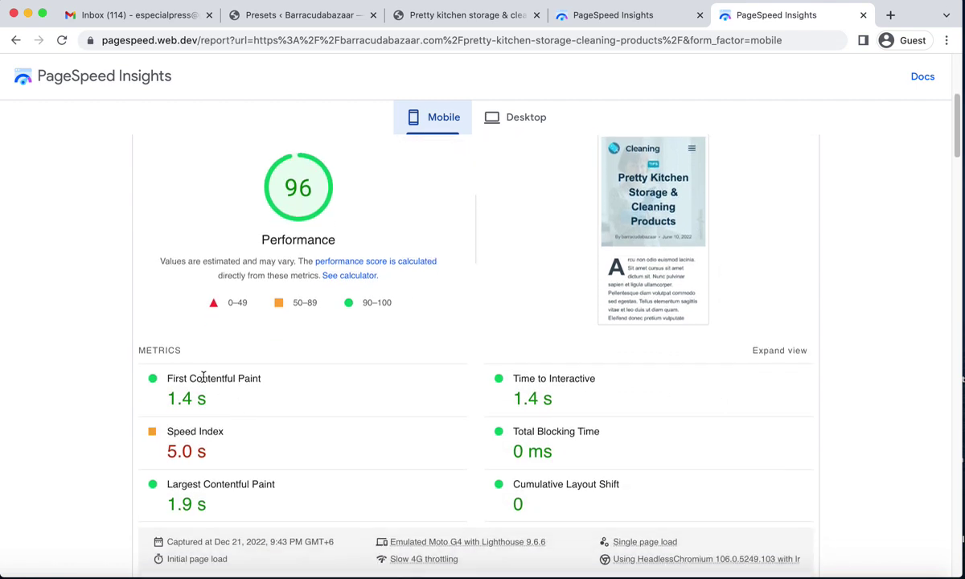
{"action": "left_click_drag", "start_coordinate": [203, 378], "coordinate": [286, 390]}
{"action": "scroll", "coordinate": [632, 422], "scroll_direction": "down", "scroll_amount": 2}
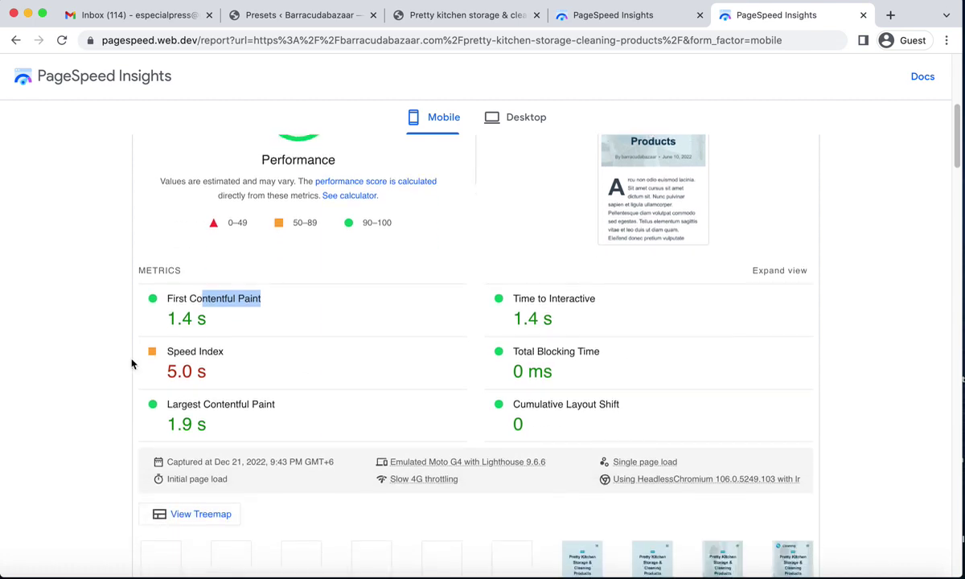
{"action": "left_click_drag", "start_coordinate": [209, 404], "coordinate": [259, 403]}
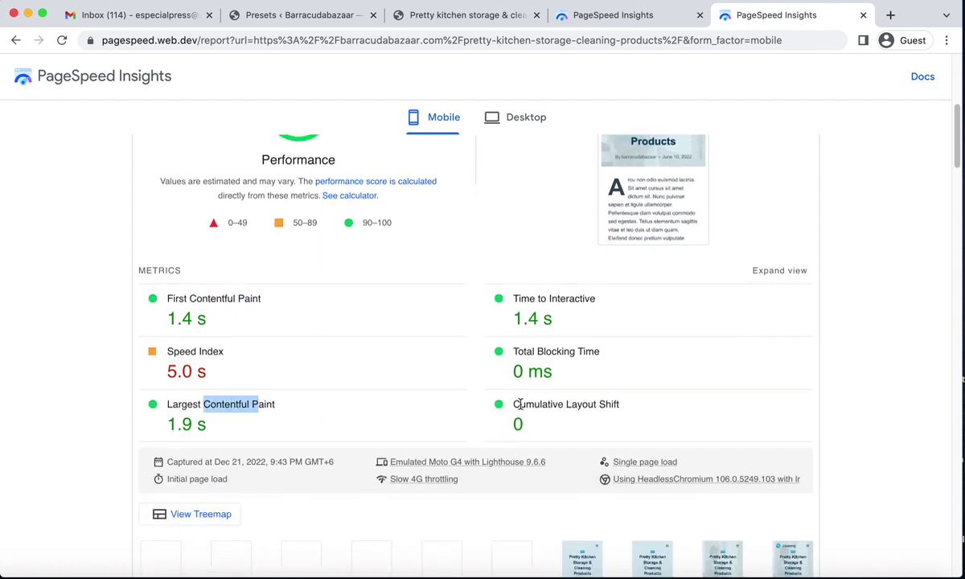
{"action": "scroll", "coordinate": [507, 310], "scroll_direction": "up", "scroll_amount": 5}
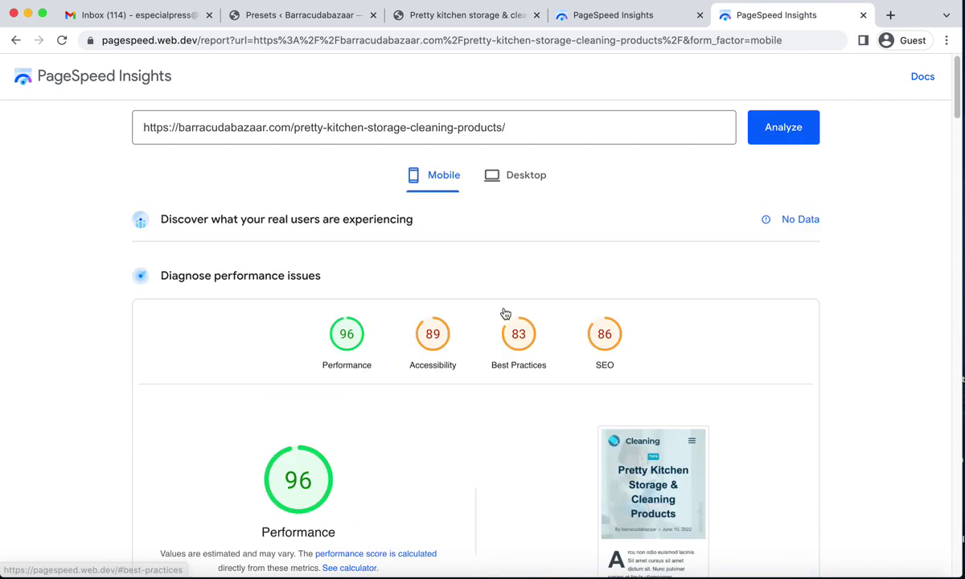
- Apply the Extreme preset on the LiteSpeed Cache Presets page and confirm replacing settings
{"action": "left_click", "coordinate": [407, 18]}
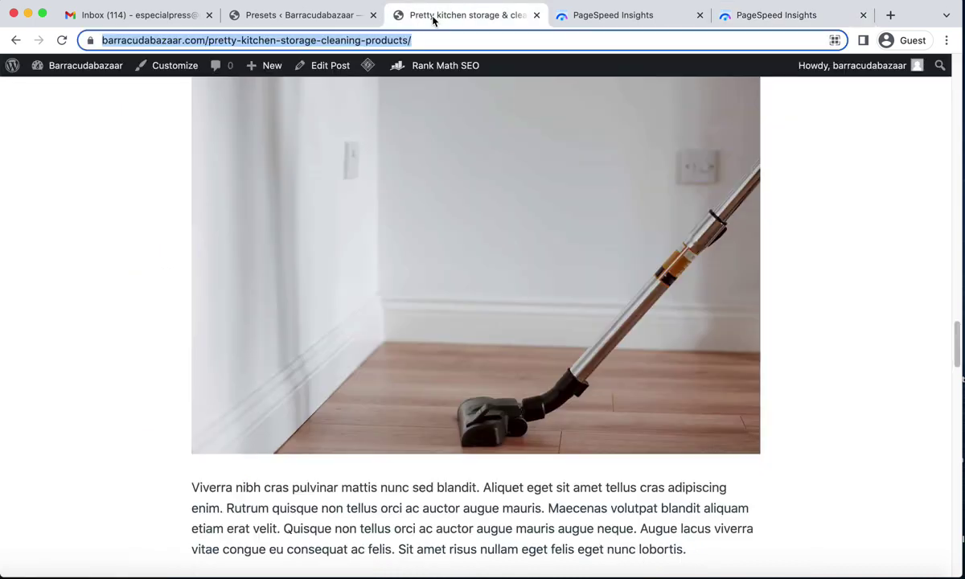
{"action": "left_click", "coordinate": [280, 16]}
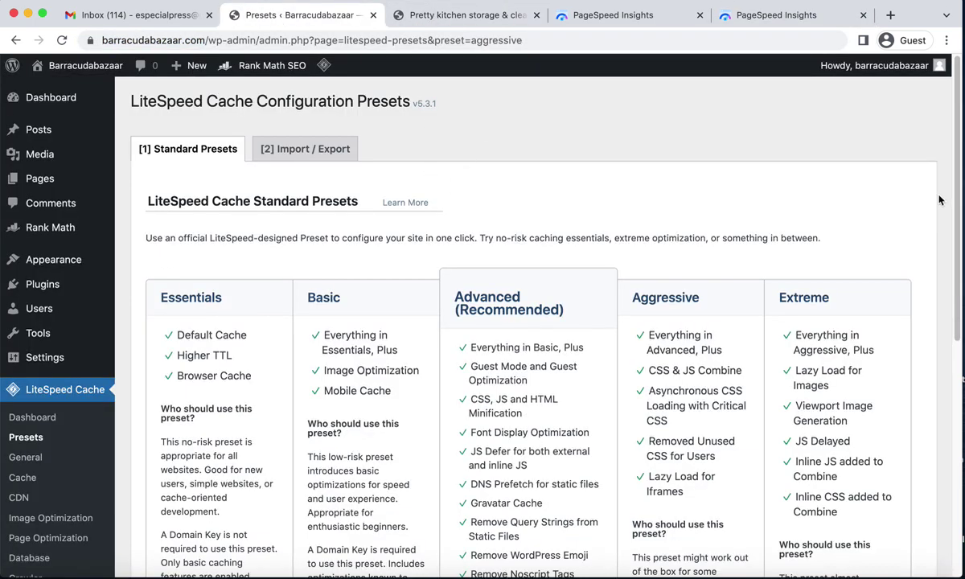
{"action": "scroll", "coordinate": [837, 201], "scroll_direction": "down", "scroll_amount": 2}
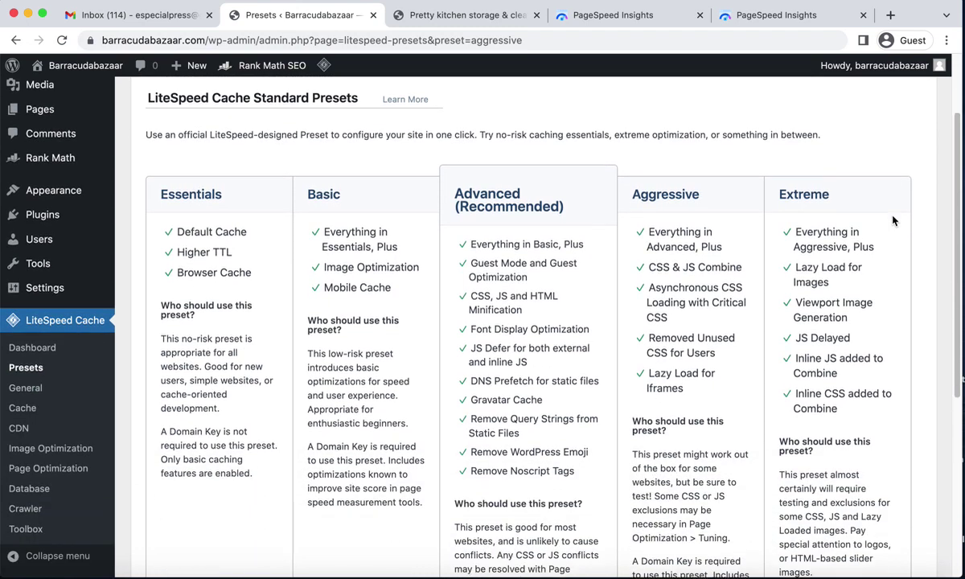
{"action": "double_click", "coordinate": [786, 187]}
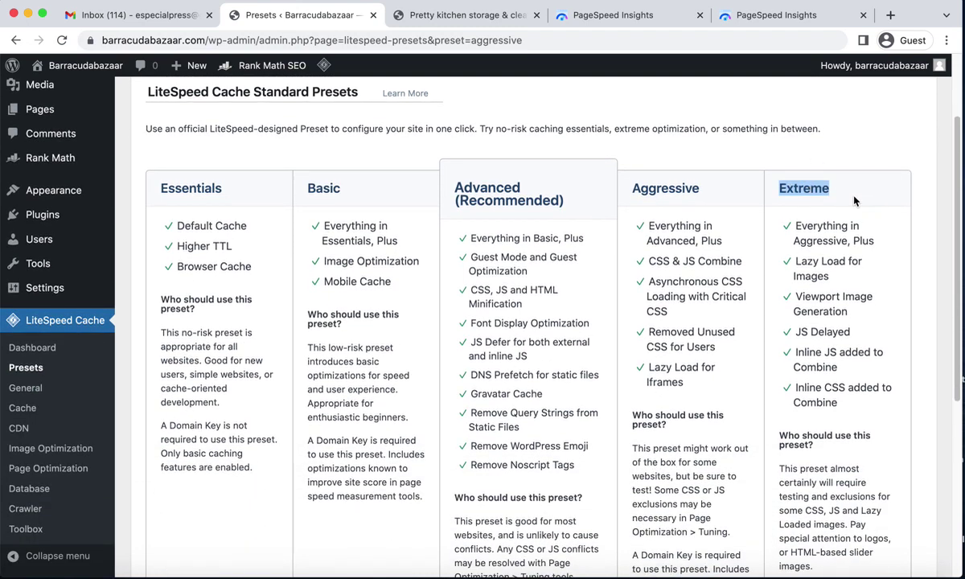
{"action": "scroll", "coordinate": [895, 218], "scroll_direction": "down", "scroll_amount": 3}
{"action": "scroll", "coordinate": [895, 219], "scroll_direction": "down", "scroll_amount": 5}
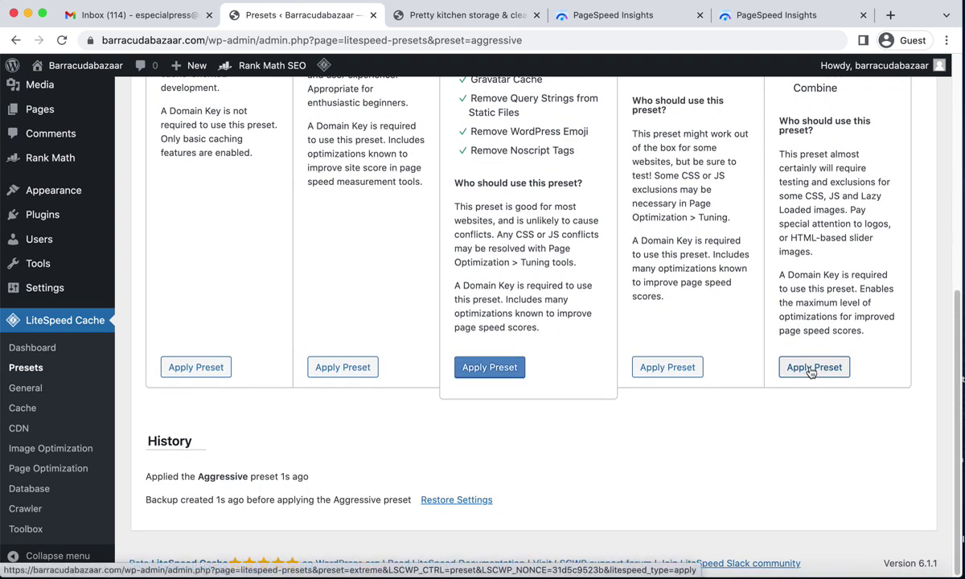
{"action": "left_click", "coordinate": [813, 369]}
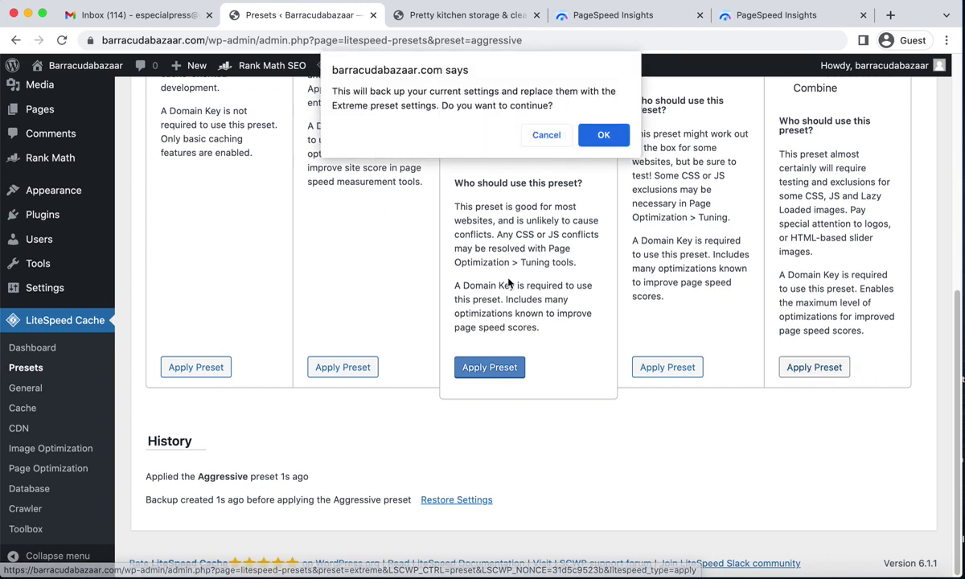
{"action": "left_click", "coordinate": [599, 134]}
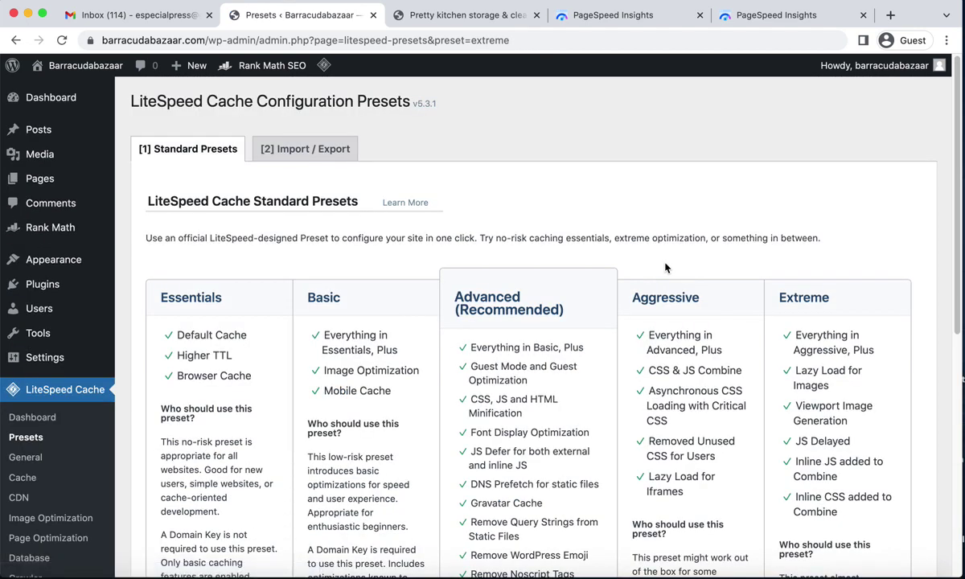
- Check the History section for the latest Extreme backup entry
{"action": "scroll", "coordinate": [666, 267], "scroll_direction": "down", "scroll_amount": 5}
{"action": "scroll", "coordinate": [664, 265], "scroll_direction": "up", "scroll_amount": 1}
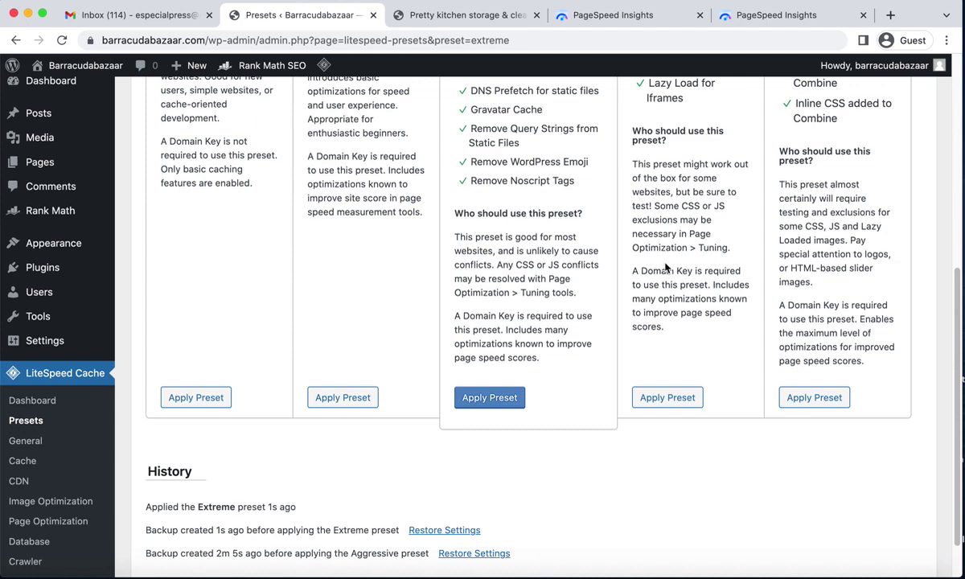
{"action": "scroll", "coordinate": [666, 267], "scroll_direction": "up", "scroll_amount": 4}
{"action": "scroll", "coordinate": [666, 265], "scroll_direction": "down", "scroll_amount": 5}
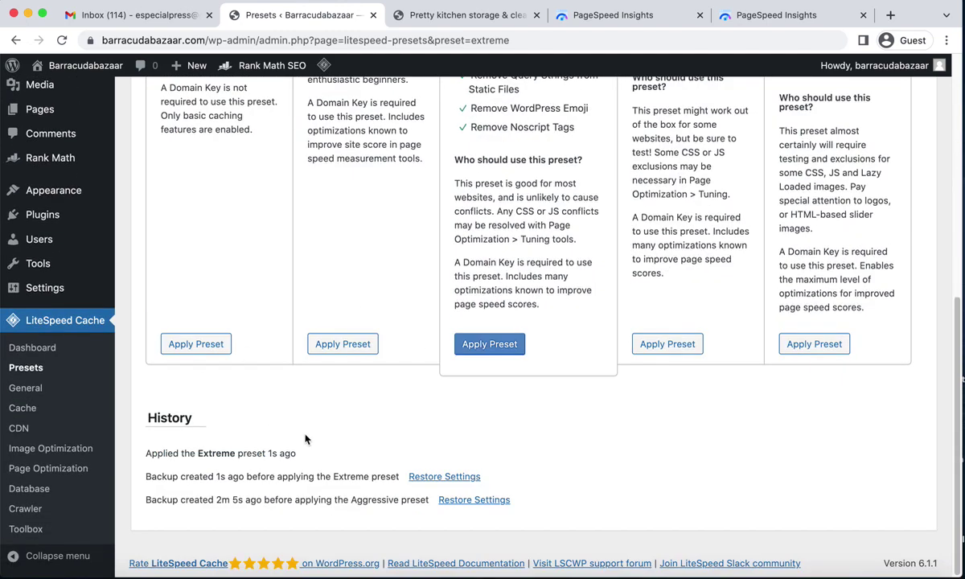
{"action": "left_click_drag", "start_coordinate": [148, 417], "coordinate": [191, 426]}
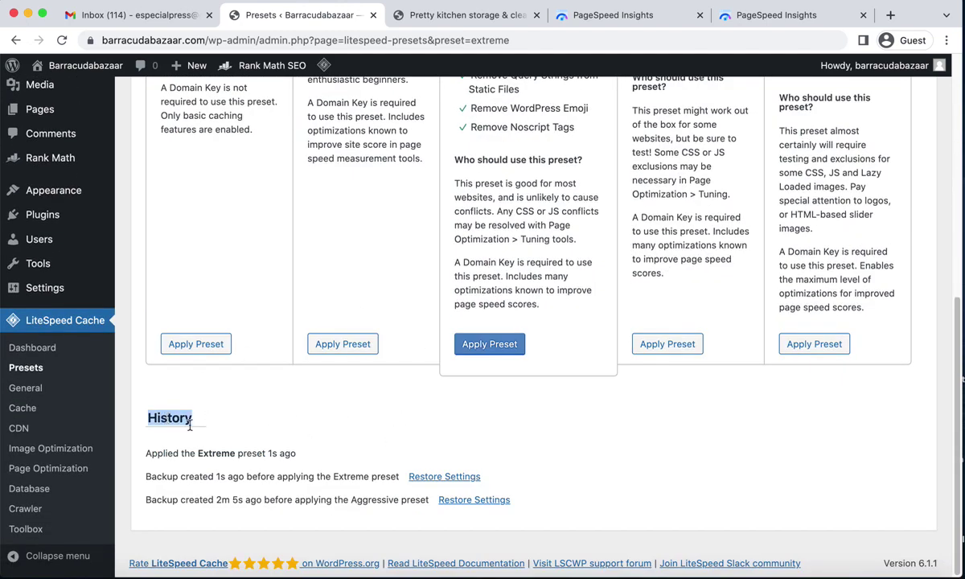
{"action": "left_click", "coordinate": [392, 414]}
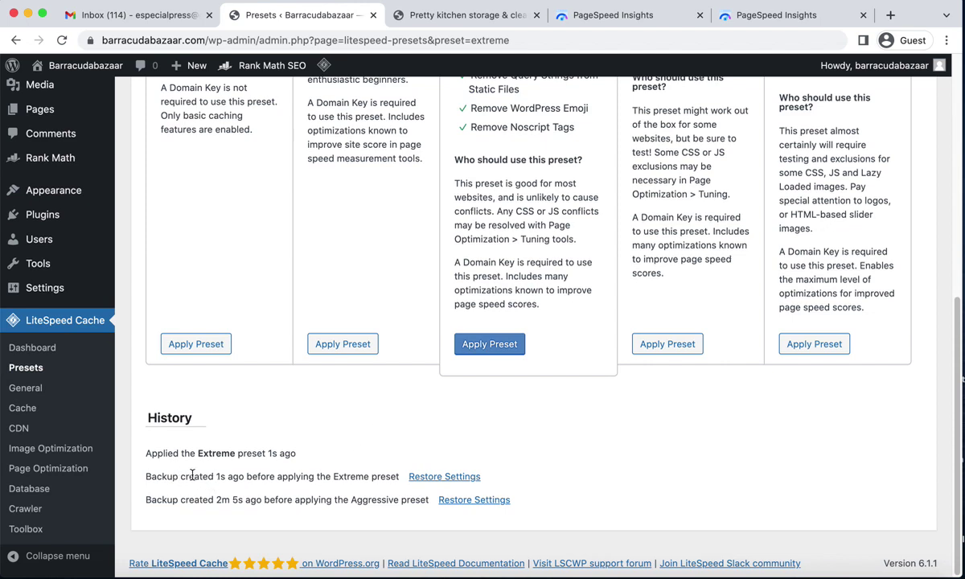
{"action": "left_click_drag", "start_coordinate": [325, 476], "coordinate": [364, 475]}
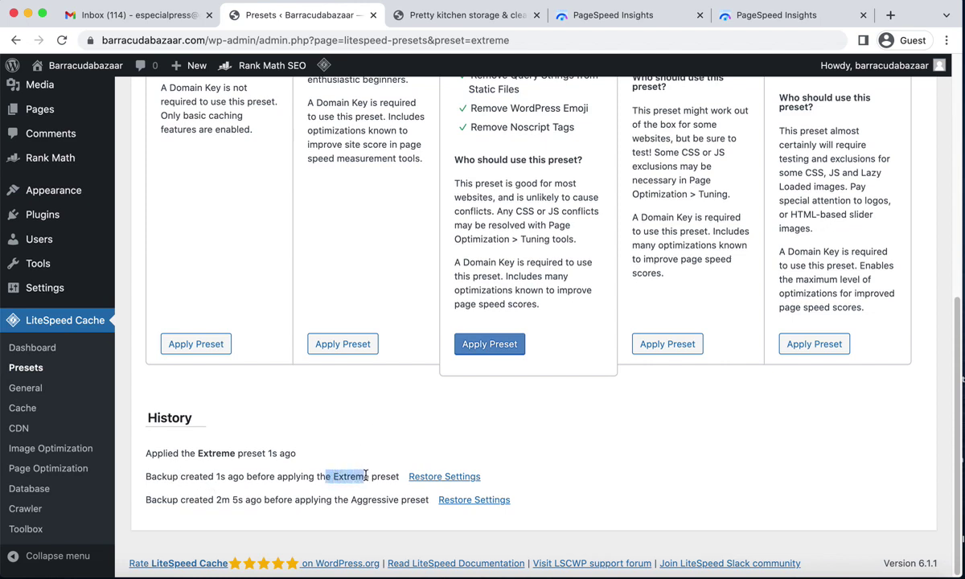
{"action": "scroll", "coordinate": [752, 391], "scroll_direction": "up", "scroll_amount": 6}
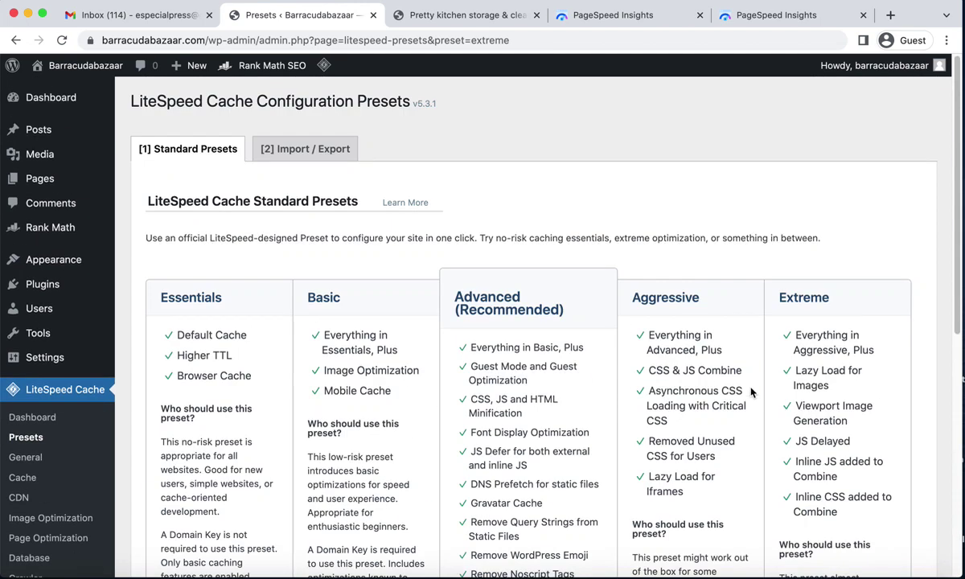
{"action": "double_click", "coordinate": [791, 297]}
{"action": "scroll", "coordinate": [796, 313], "scroll_direction": "down", "scroll_amount": 5}
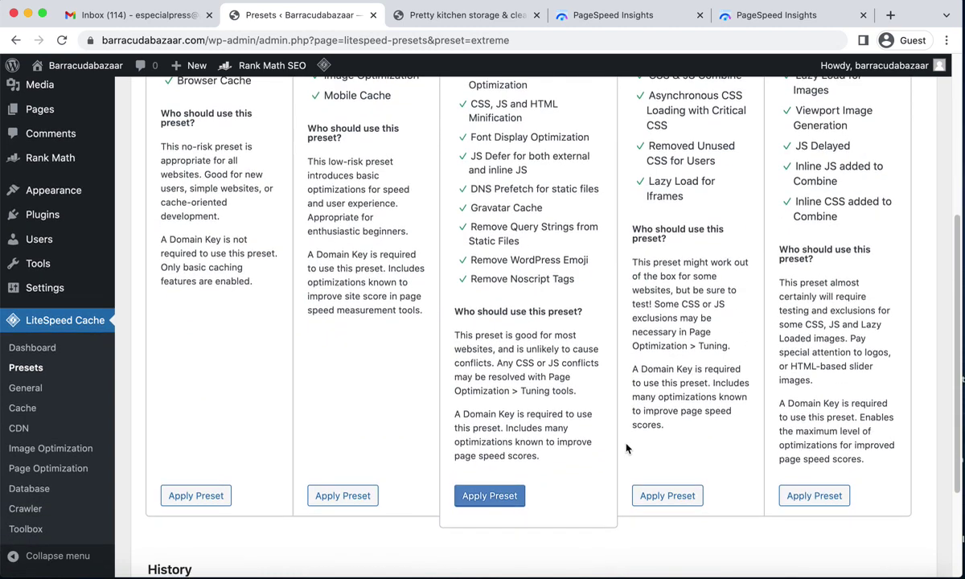
{"action": "scroll", "coordinate": [628, 448], "scroll_direction": "down", "scroll_amount": 2}
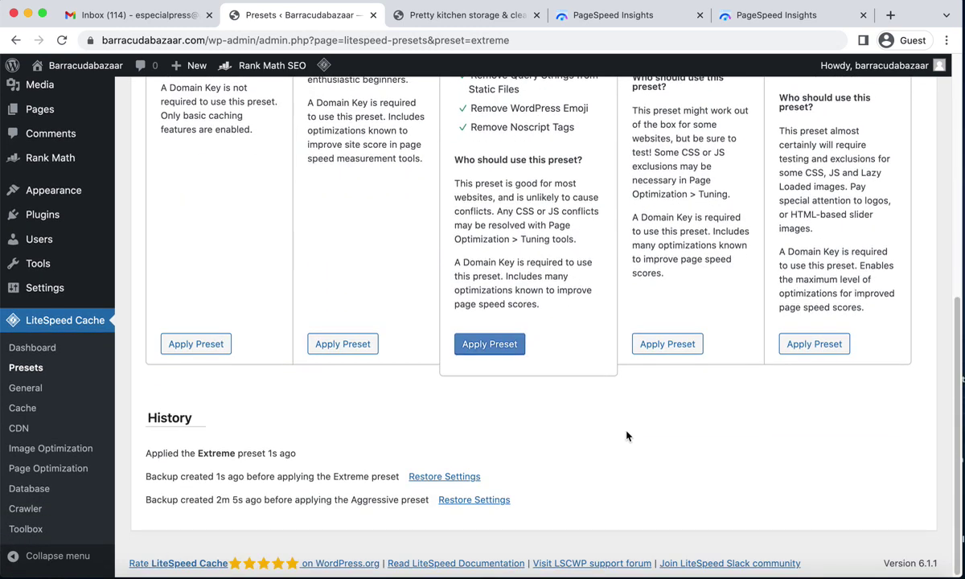
{"action": "left_click_drag", "start_coordinate": [352, 477], "coordinate": [370, 477]}
{"action": "double_click", "coordinate": [369, 477]}
{"action": "left_click", "coordinate": [531, 454]}
- Locate the older Aggressive backup entry and compare the Aggressive and Extreme preset headings
{"action": "scroll", "coordinate": [881, 333], "scroll_direction": "up", "scroll_amount": 4}
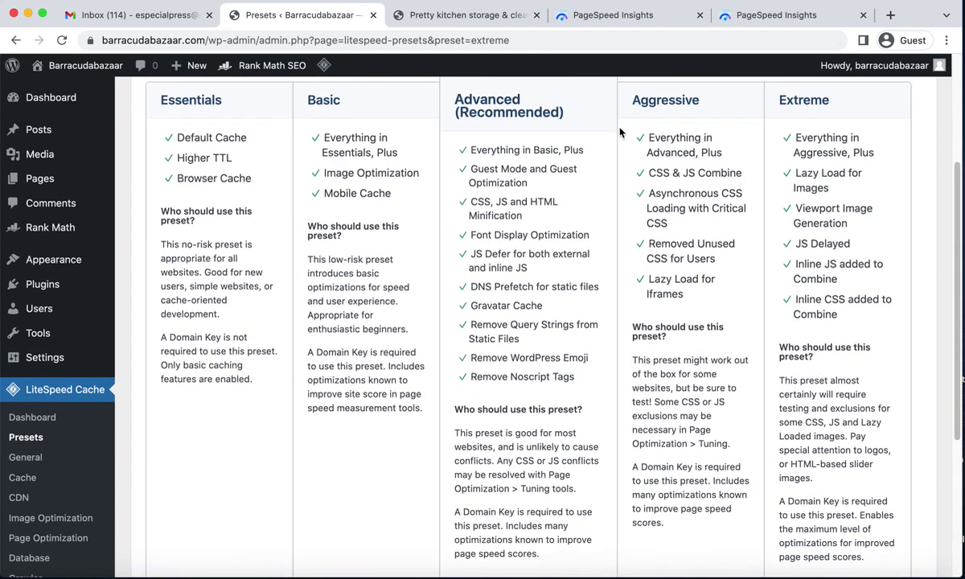
{"action": "double_click", "coordinate": [641, 100]}
{"action": "scroll", "coordinate": [566, 326], "scroll_direction": "down", "scroll_amount": 4}
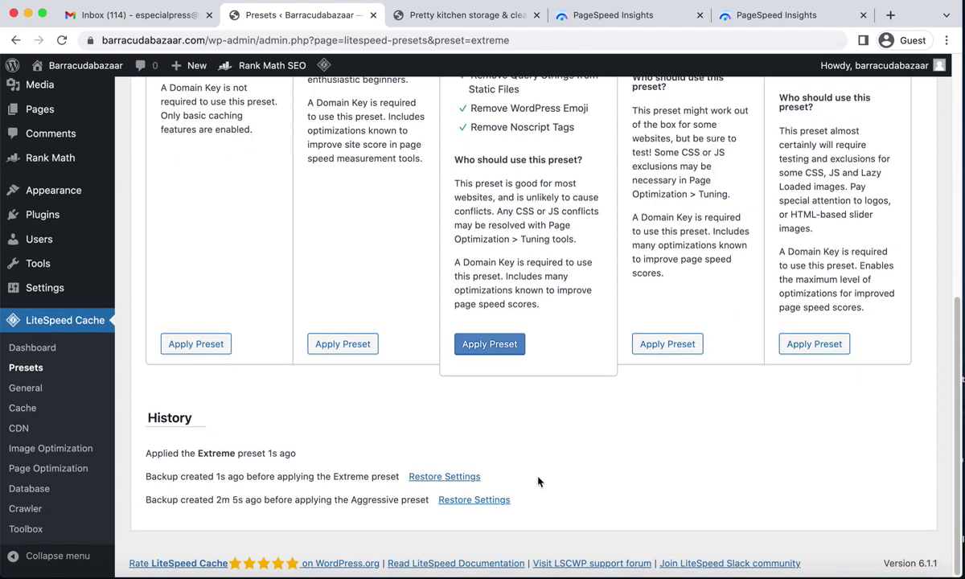
{"action": "left_click_drag", "start_coordinate": [350, 500], "coordinate": [408, 501]}
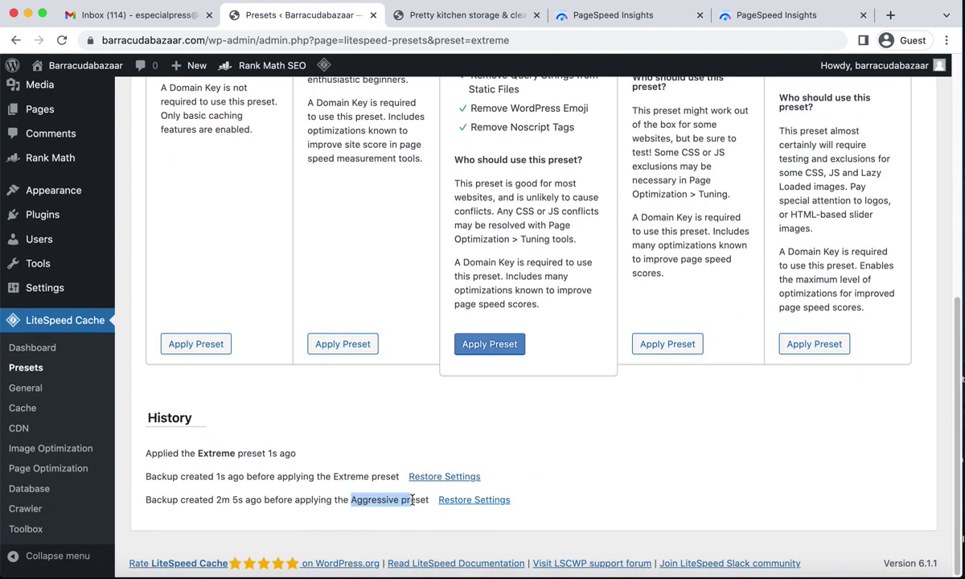
{"action": "left_click", "coordinate": [625, 471]}
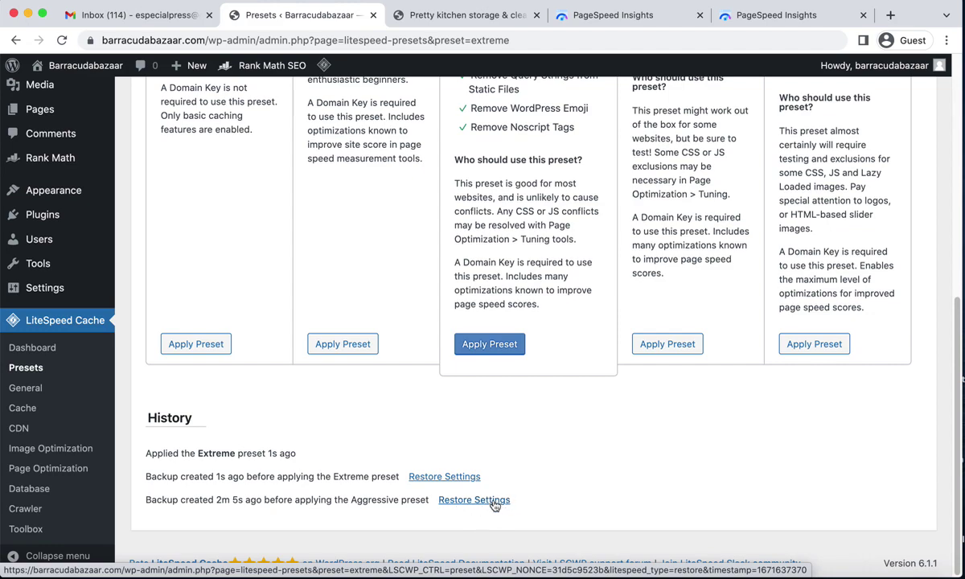
{"action": "scroll", "coordinate": [306, 242], "scroll_direction": "up", "scroll_amount": 5}
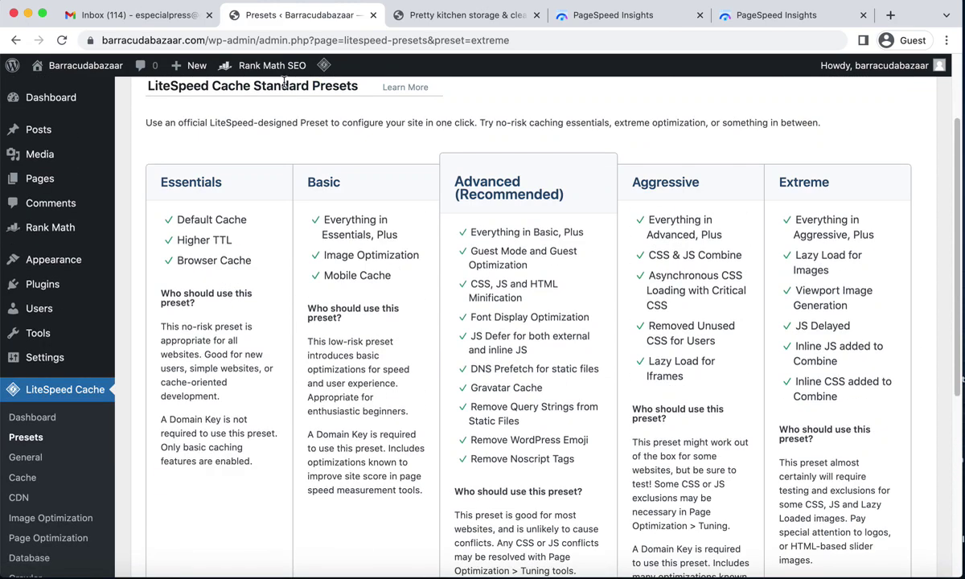
{"action": "scroll", "coordinate": [81, 322], "scroll_direction": "down", "scroll_amount": 2}
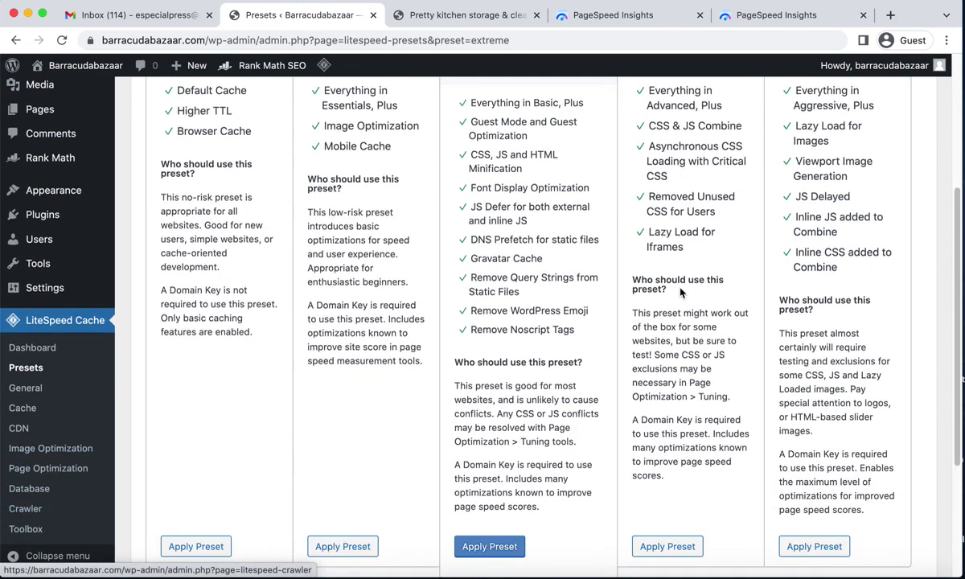
{"action": "scroll", "coordinate": [681, 292], "scroll_direction": "up", "scroll_amount": 2}
{"action": "left_click_drag", "start_coordinate": [657, 179], "coordinate": [728, 182]}
{"action": "left_click", "coordinate": [713, 182]}
{"action": "left_click", "coordinate": [728, 172]}
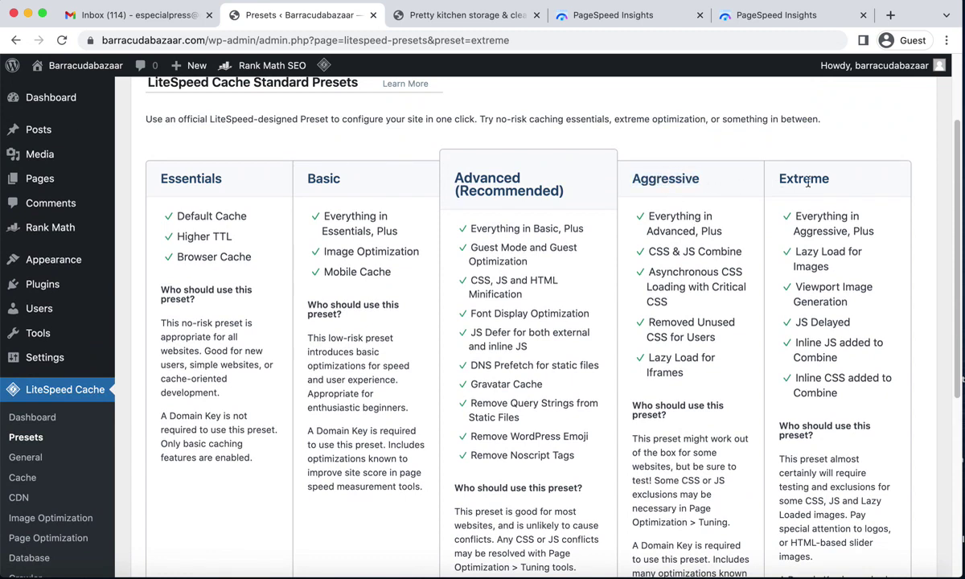
{"action": "double_click", "coordinate": [807, 178]}
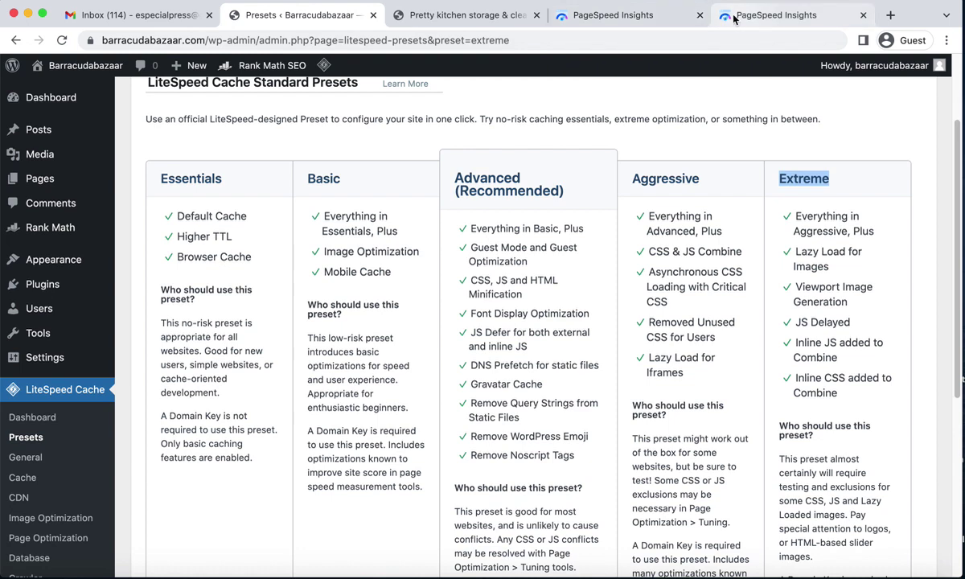
- Re-run the PageSpeed Insights test for the seasonal kitchen cleaning checklist post
{"action": "left_click", "coordinate": [614, 17]}
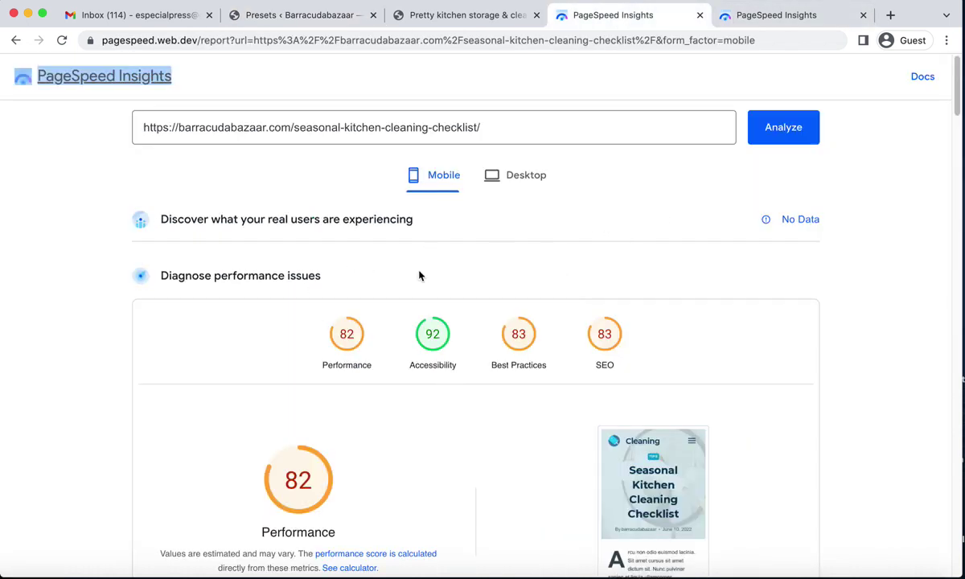
{"action": "left_click", "coordinate": [553, 230]}
{"action": "left_click", "coordinate": [788, 129]}
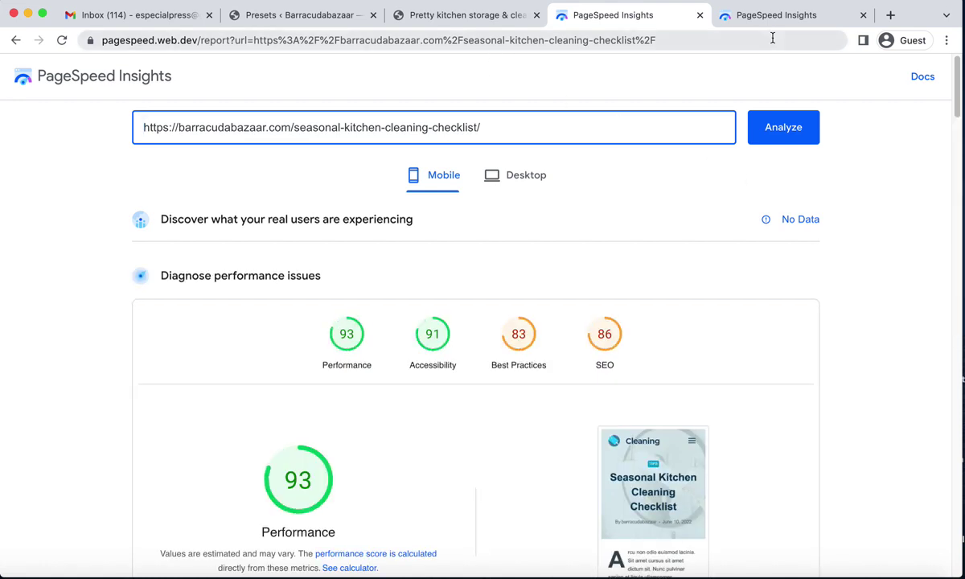
- Compare desktop 96 with mobile 93, then return to the kitchen storage post
{"action": "scroll", "coordinate": [661, 241], "scroll_direction": "down", "scroll_amount": 2}
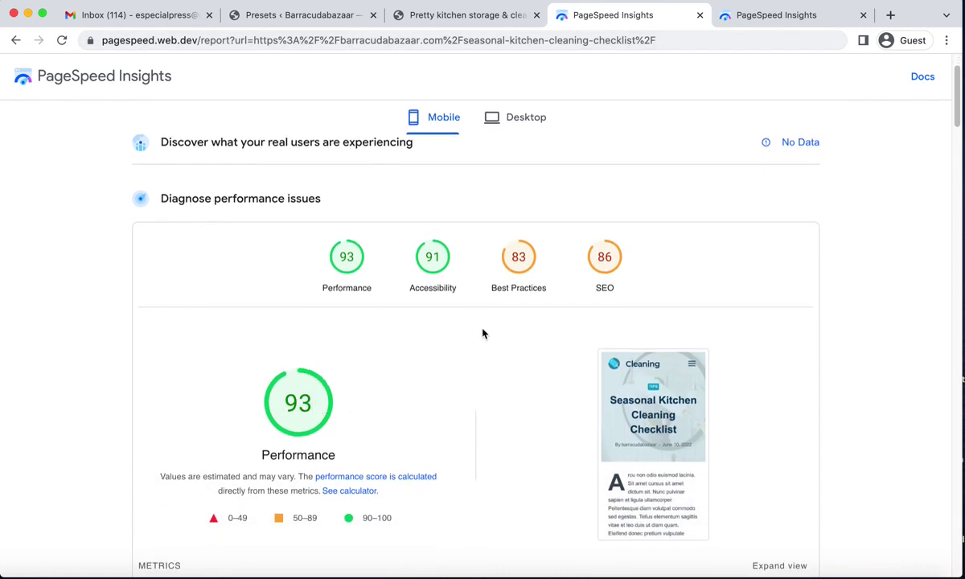
{"action": "scroll", "coordinate": [563, 265], "scroll_direction": "up", "scroll_amount": 1}
{"action": "left_click", "coordinate": [526, 141]}
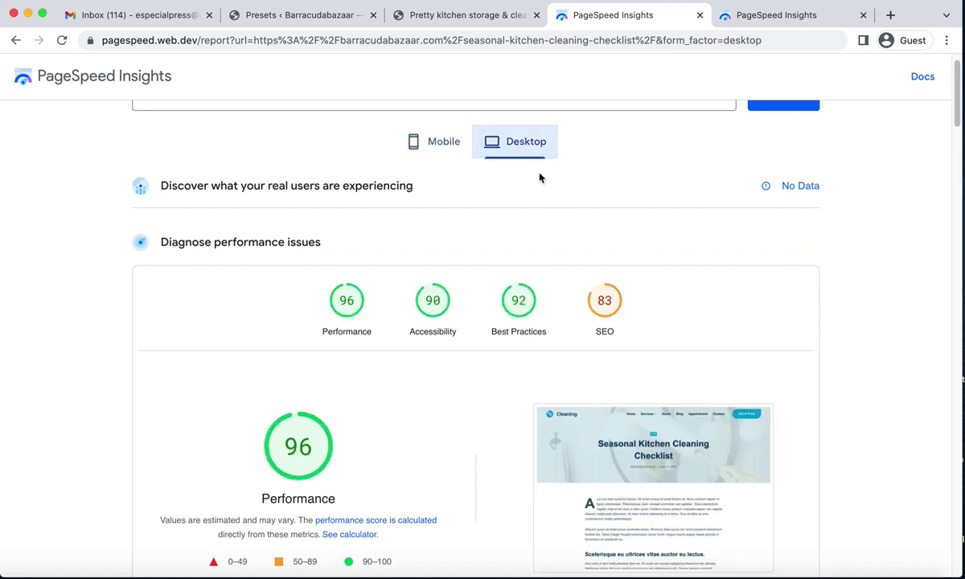
{"action": "left_click", "coordinate": [433, 144]}
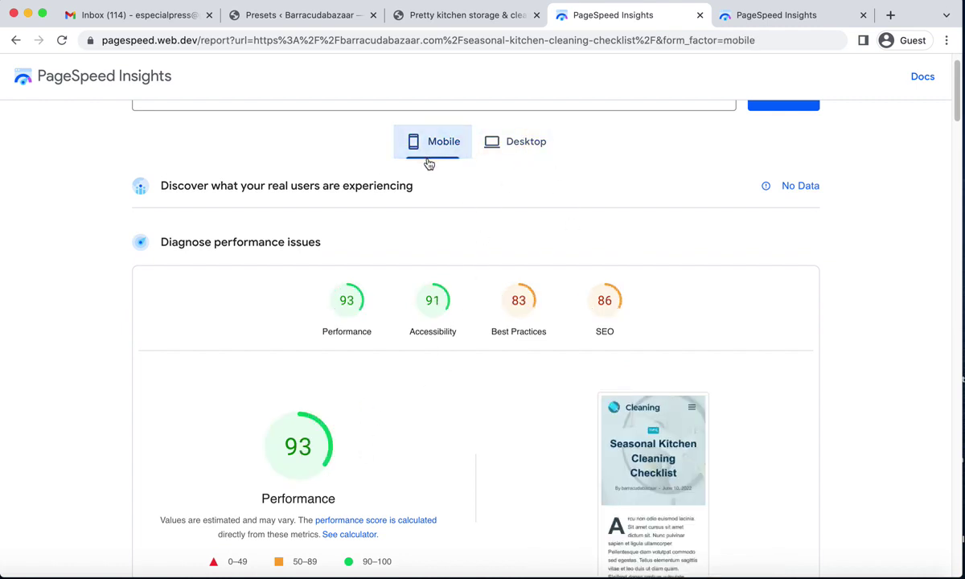
{"action": "scroll", "coordinate": [809, 265], "scroll_direction": "down", "scroll_amount": 4}
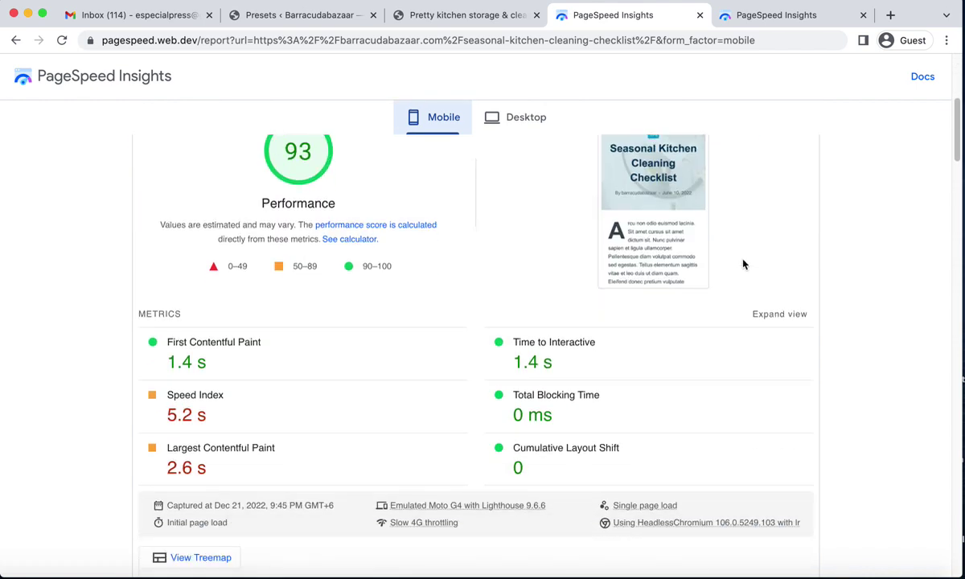
{"action": "scroll", "coordinate": [744, 264], "scroll_direction": "up", "scroll_amount": 5}
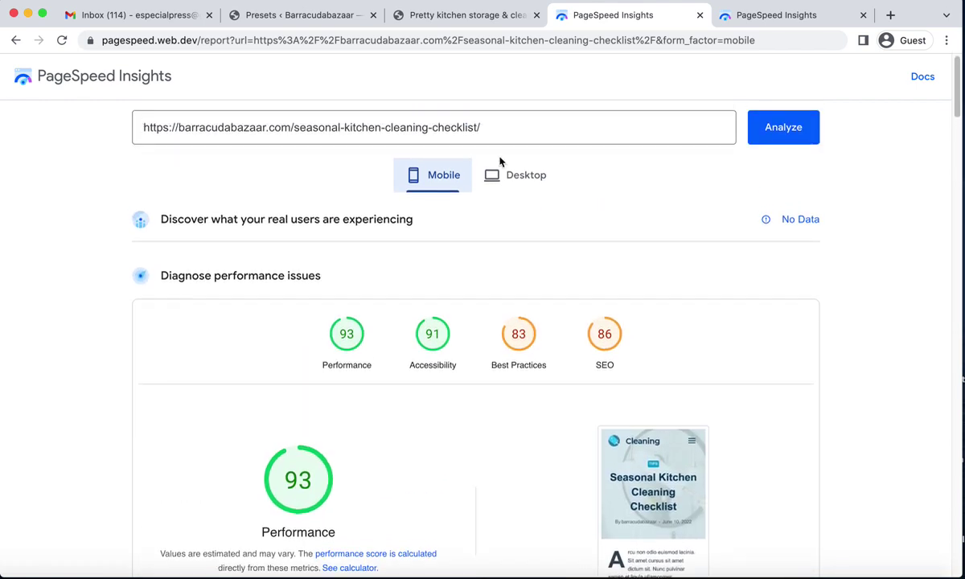
{"action": "left_click", "coordinate": [767, 24]}
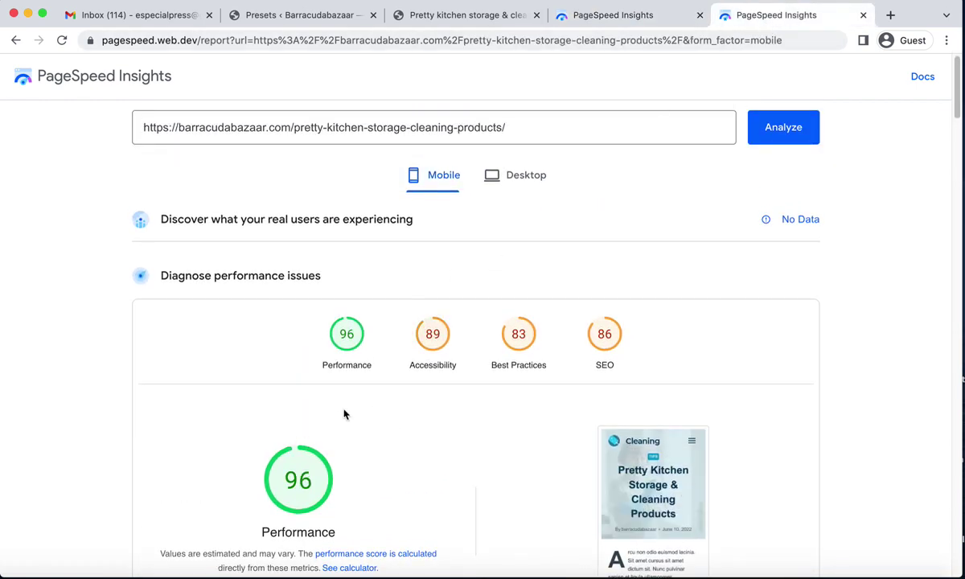
{"action": "left_click", "coordinate": [461, 16]}
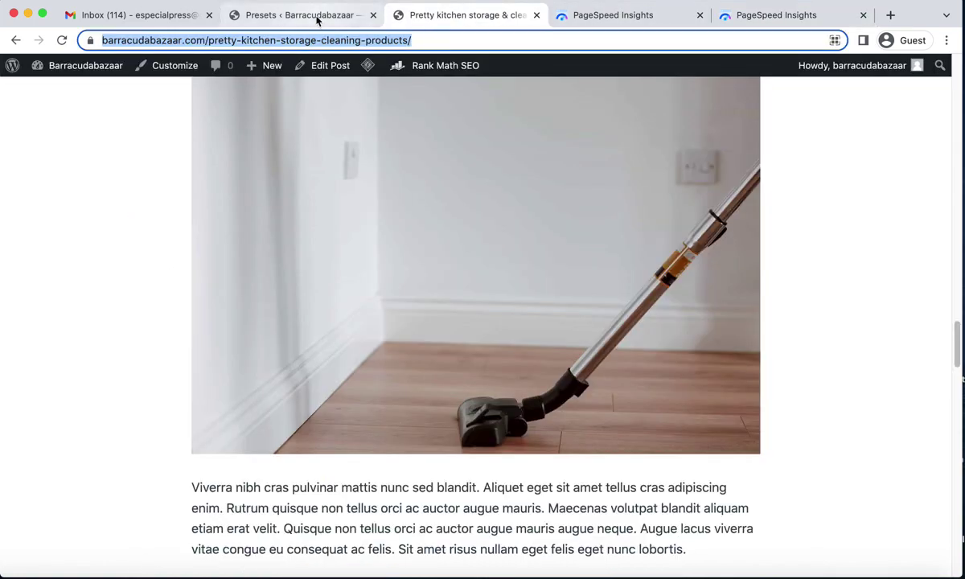
- Back on the LiteSpeed Cache Presets page, compare the Aggressive and Extreme preset headings
{"action": "left_click", "coordinate": [318, 17]}
{"action": "scroll", "coordinate": [817, 245], "scroll_direction": "down", "scroll_amount": 3}
{"action": "scroll", "coordinate": [820, 248], "scroll_direction": "up", "scroll_amount": 2}
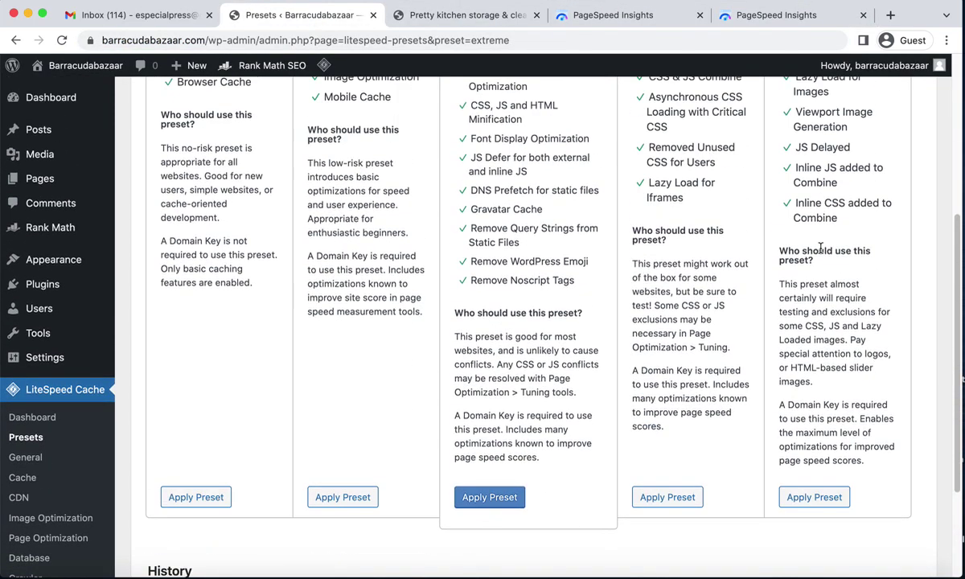
{"action": "scroll", "coordinate": [820, 250], "scroll_direction": "up", "scroll_amount": 3}
{"action": "double_click", "coordinate": [636, 128]}
{"action": "double_click", "coordinate": [809, 126]}
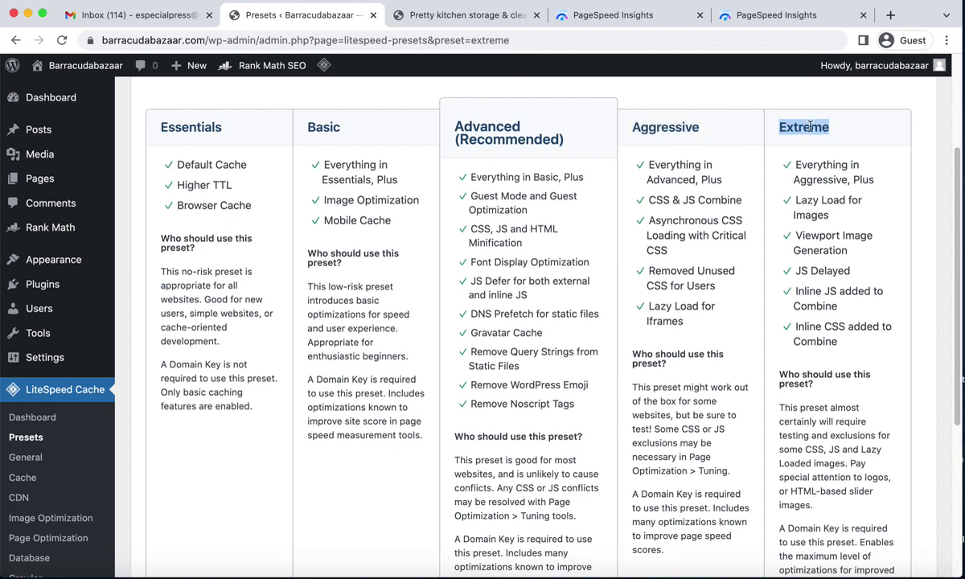
{"action": "scroll", "coordinate": [787, 299], "scroll_direction": "down", "scroll_amount": 5}
{"action": "scroll", "coordinate": [736, 275], "scroll_direction": "up", "scroll_amount": 2}
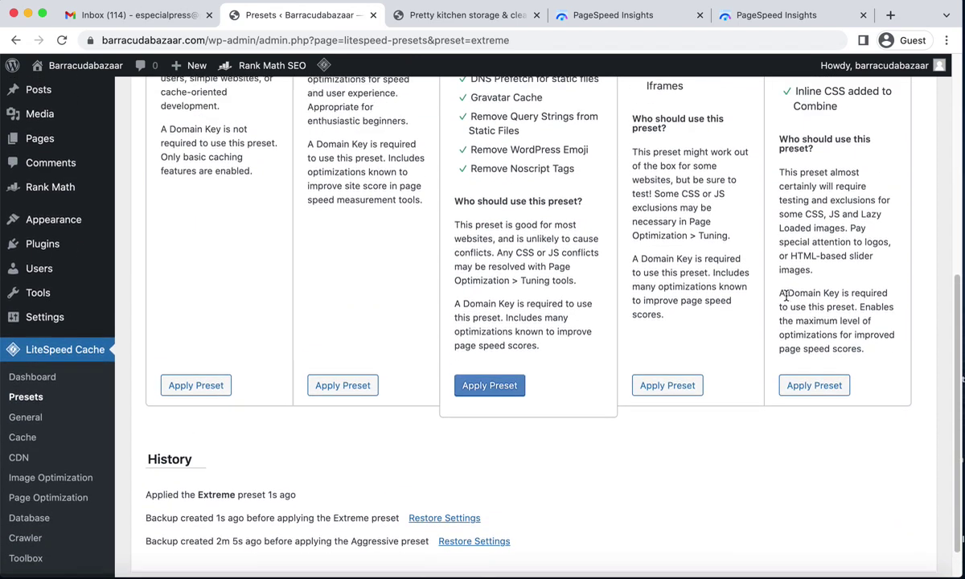
- Reload the Pretty kitchen storage post, then check the Presets History showing Extreme applied
{"action": "left_click", "coordinate": [462, 15]}
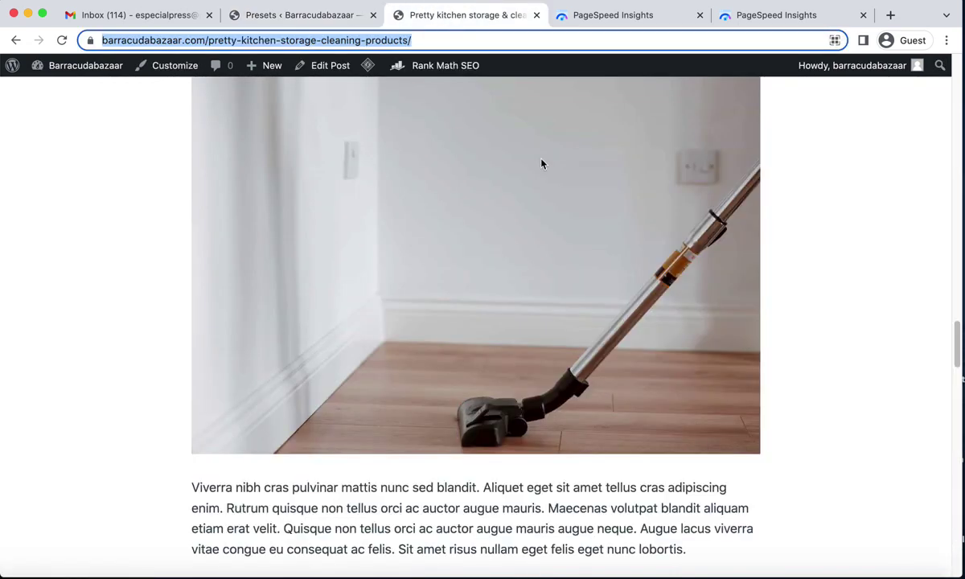
{"action": "left_click", "coordinate": [61, 39]}
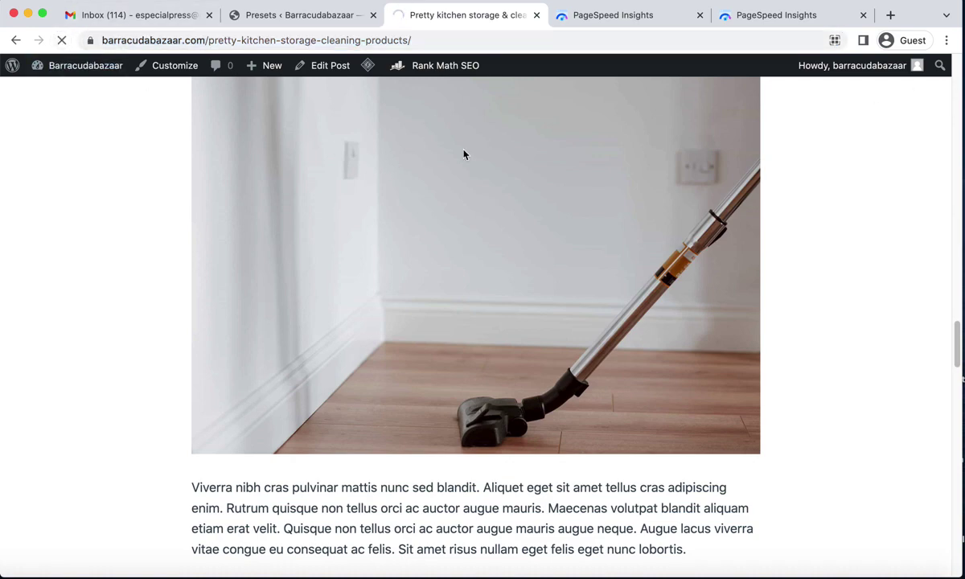
{"action": "scroll", "coordinate": [456, 163], "scroll_direction": "up", "scroll_amount": 15}
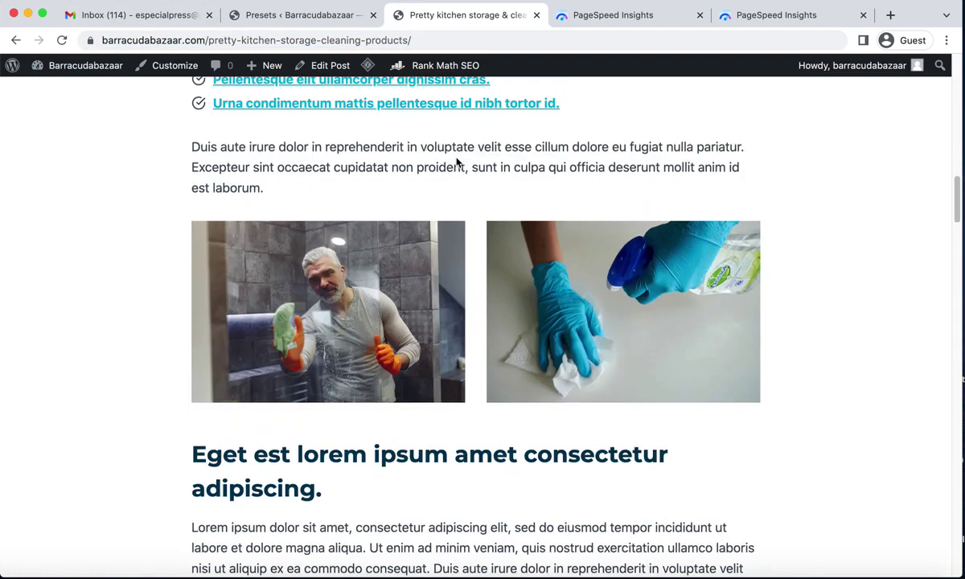
{"action": "scroll", "coordinate": [456, 162], "scroll_direction": "down", "scroll_amount": 10}
{"action": "scroll", "coordinate": [456, 163], "scroll_direction": "down", "scroll_amount": 20}
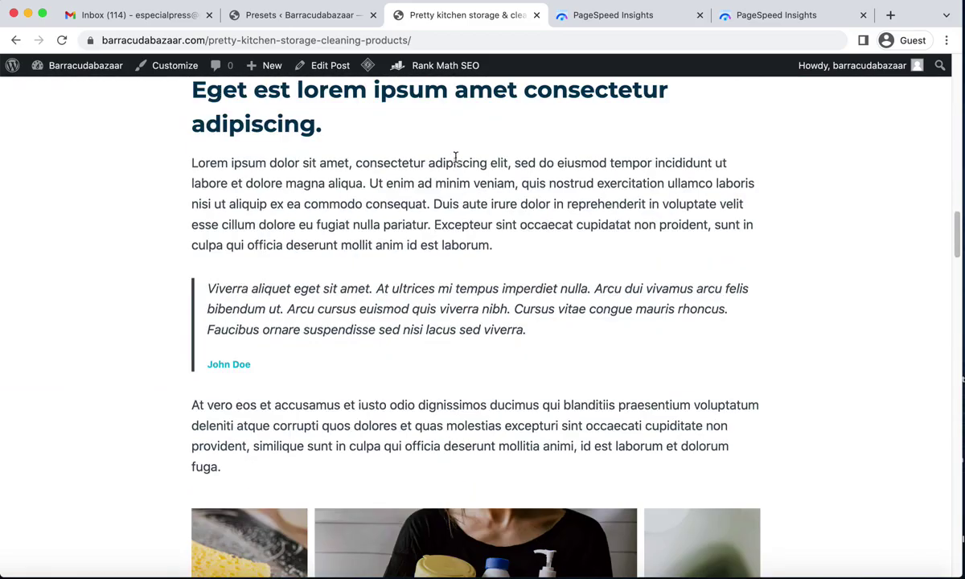
{"action": "scroll", "coordinate": [454, 161], "scroll_direction": "up", "scroll_amount": 10}
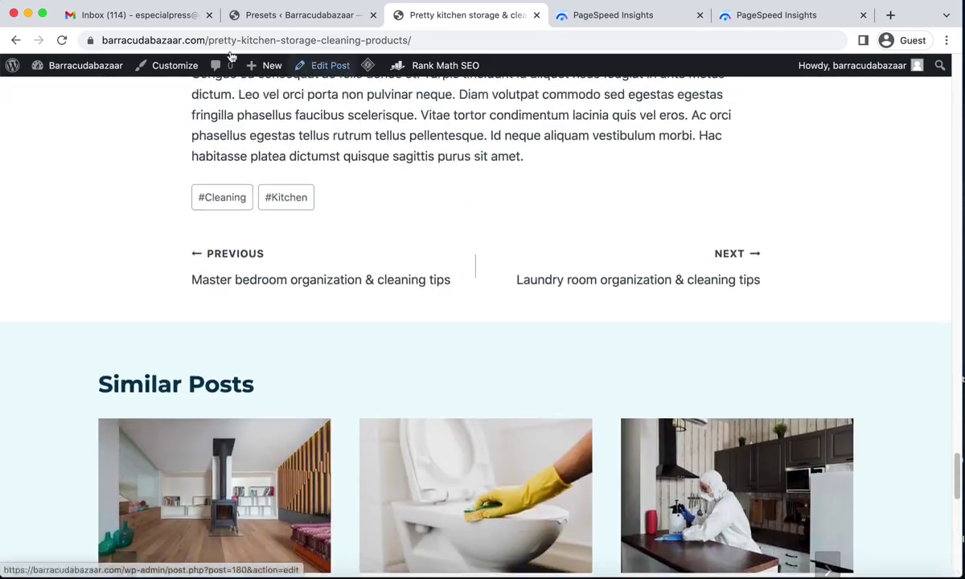
{"action": "left_click", "coordinate": [263, 15]}
{"action": "scroll", "coordinate": [193, 298], "scroll_direction": "down", "scroll_amount": 4}
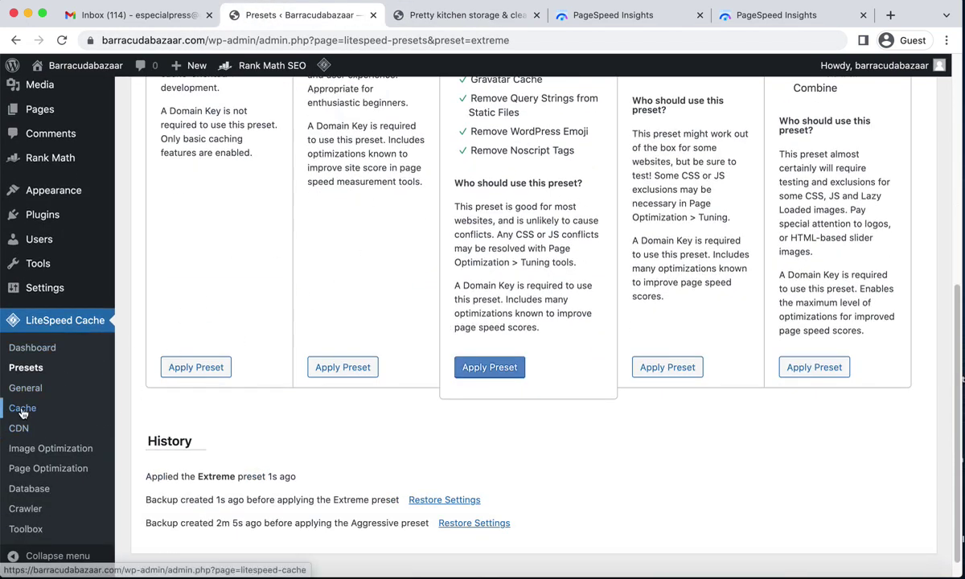
- Confirm in LiteSpeed Cache > Cache that caching and the mobile cache are on
{"action": "left_click", "coordinate": [25, 407]}
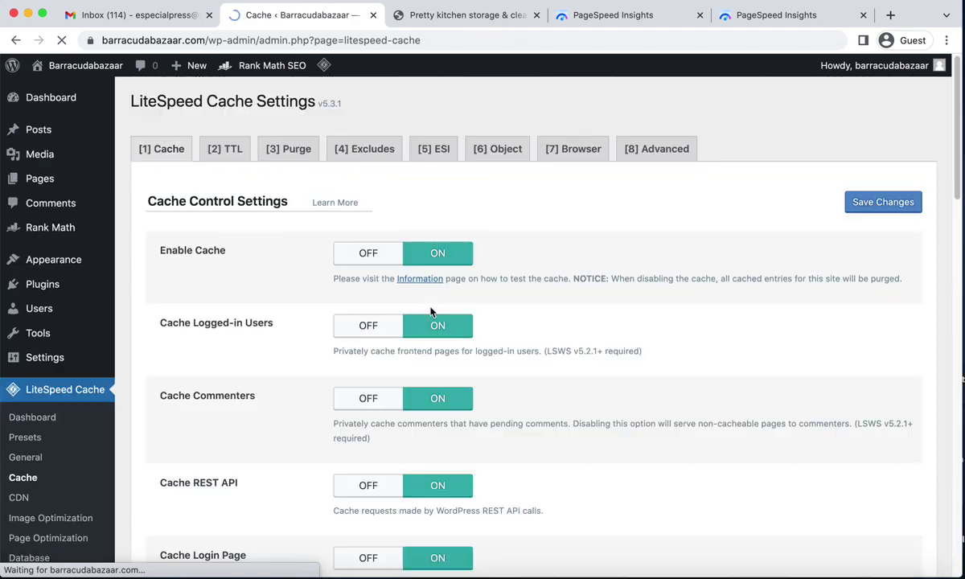
{"action": "scroll", "coordinate": [589, 243], "scroll_direction": "down", "scroll_amount": 2}
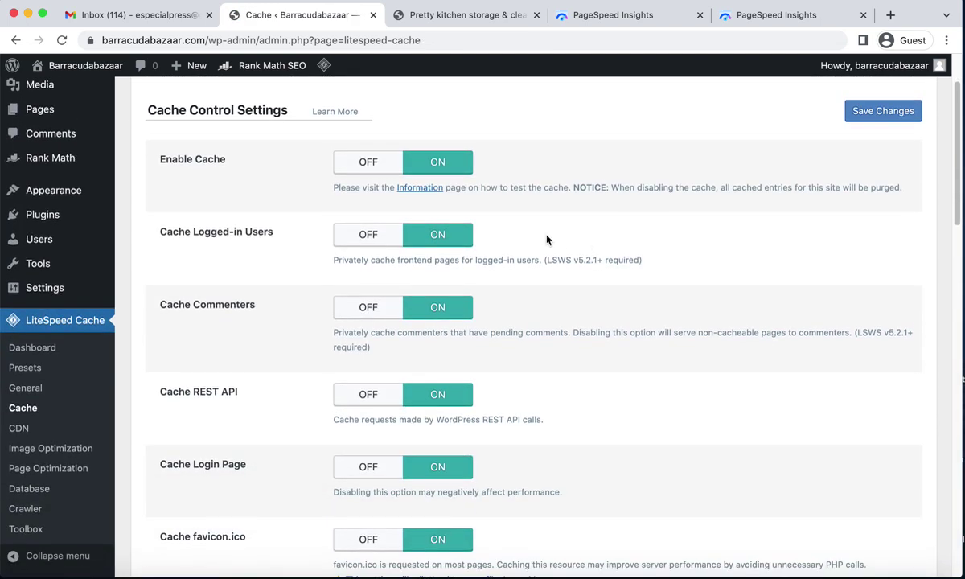
{"action": "scroll", "coordinate": [555, 295], "scroll_direction": "down", "scroll_amount": 2}
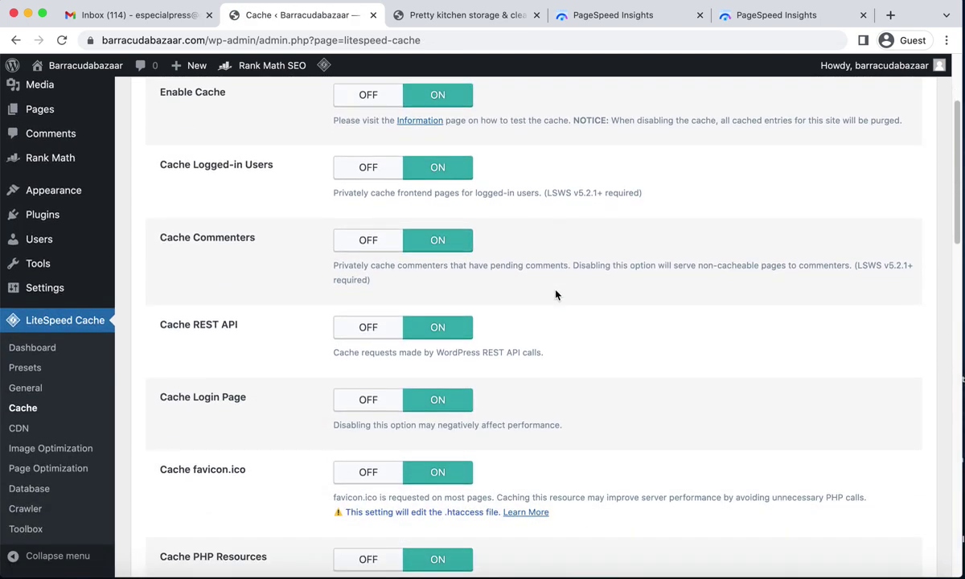
{"action": "scroll", "coordinate": [441, 355], "scroll_direction": "down", "scroll_amount": 6}
{"action": "scroll", "coordinate": [473, 380], "scroll_direction": "down", "scroll_amount": 10}
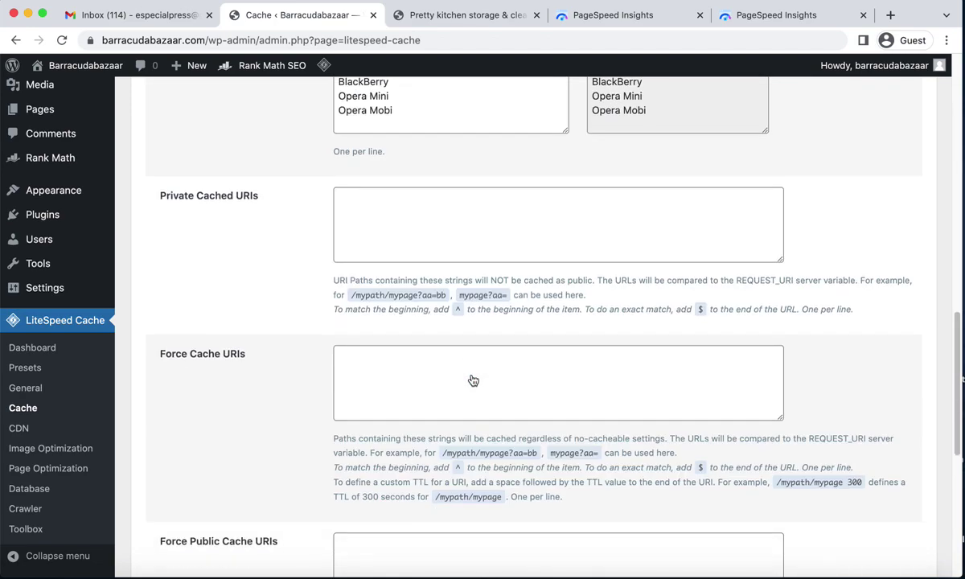
{"action": "scroll", "coordinate": [472, 374], "scroll_direction": "down", "scroll_amount": 8}
{"action": "scroll", "coordinate": [470, 362], "scroll_direction": "up", "scroll_amount": 20}
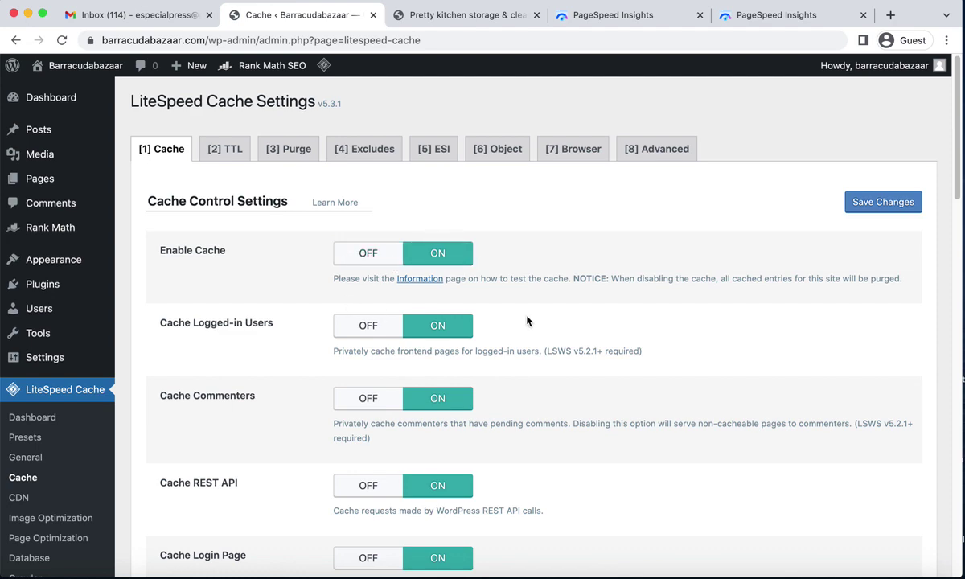
{"action": "scroll", "coordinate": [527, 322], "scroll_direction": "down", "scroll_amount": 8}
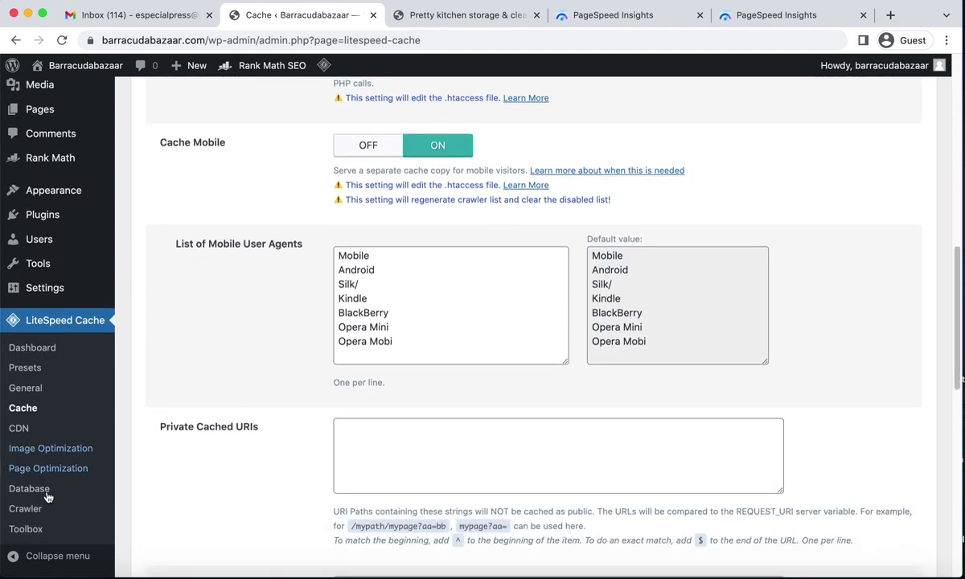
{"action": "left_click", "coordinate": [36, 470]}
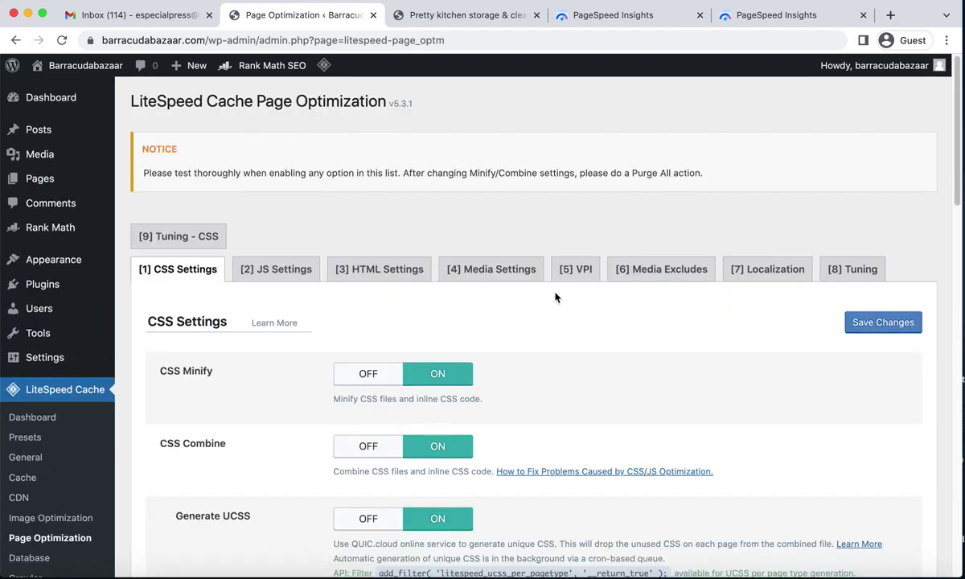
- Review Page Optimization CSS Settings and the JS Settings, with JS minify, combine and delay on
{"action": "scroll", "coordinate": [553, 299], "scroll_direction": "down", "scroll_amount": 1}
{"action": "scroll", "coordinate": [650, 300], "scroll_direction": "down", "scroll_amount": 10}
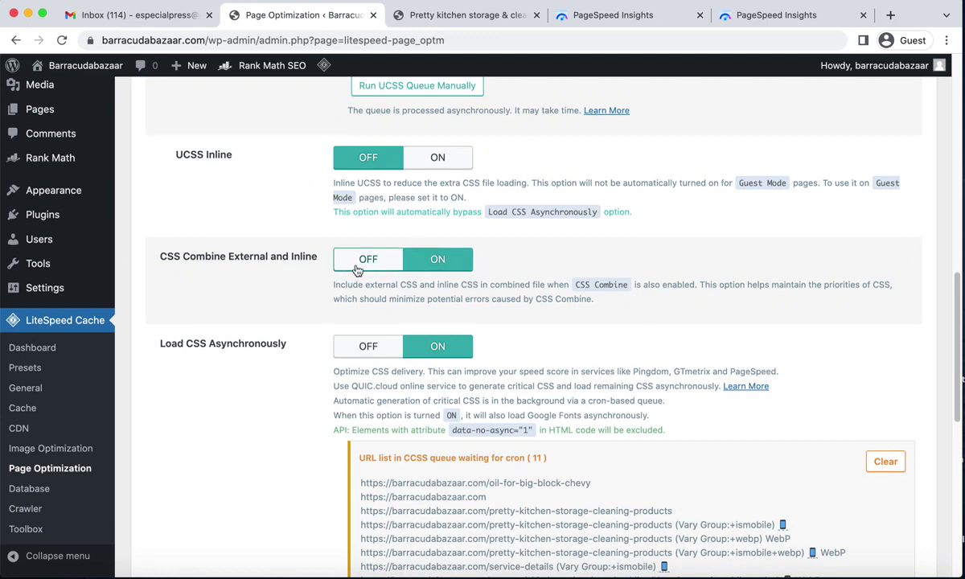
{"action": "scroll", "coordinate": [503, 251], "scroll_direction": "down", "scroll_amount": 10}
{"action": "scroll", "coordinate": [538, 273], "scroll_direction": "up", "scroll_amount": 15}
{"action": "scroll", "coordinate": [538, 274], "scroll_direction": "up", "scroll_amount": 5}
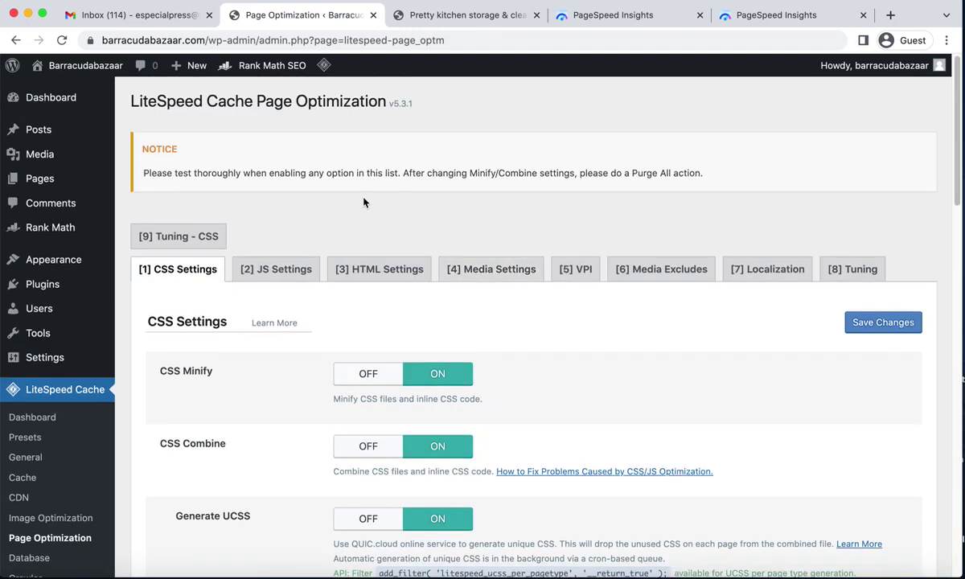
{"action": "left_click", "coordinate": [275, 271]}
{"action": "scroll", "coordinate": [583, 302], "scroll_direction": "down", "scroll_amount": 5}
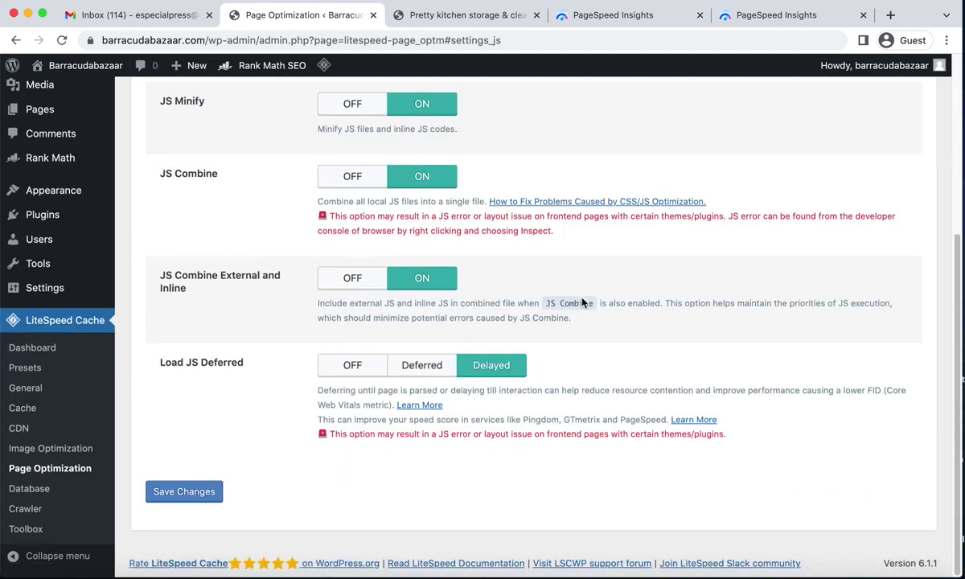
{"action": "scroll", "coordinate": [583, 302], "scroll_direction": "up", "scroll_amount": 5}
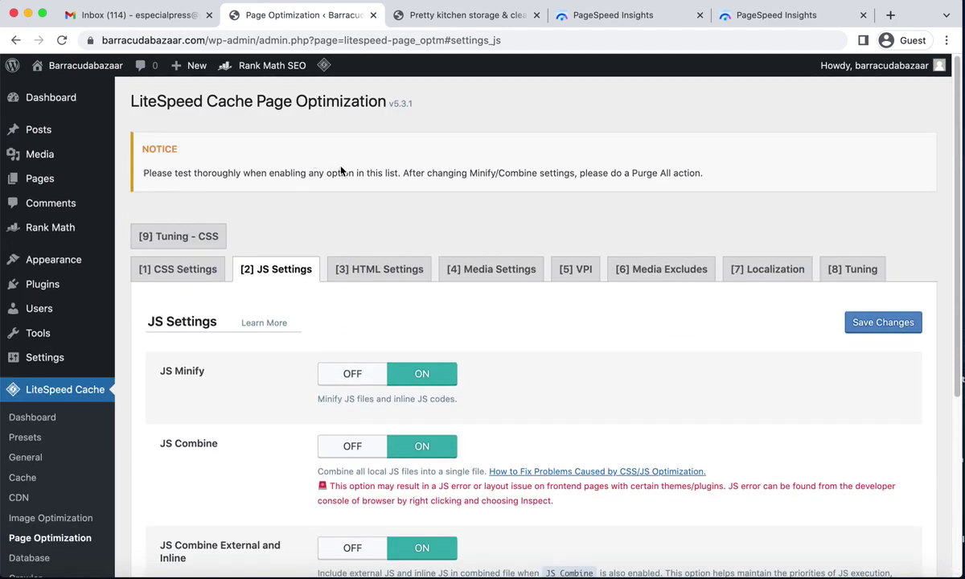
{"action": "scroll", "coordinate": [431, 232], "scroll_direction": "down", "scroll_amount": 4}
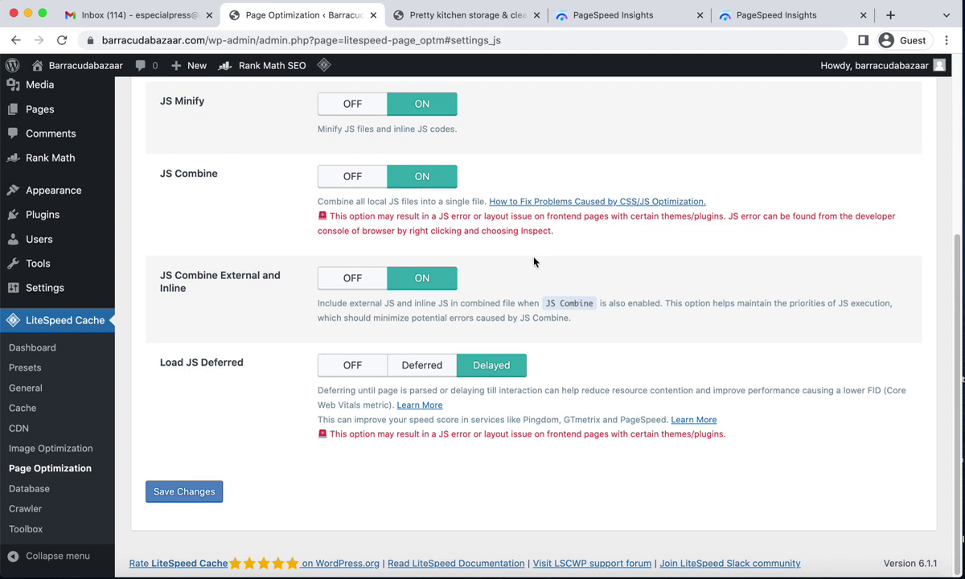
{"action": "left_click", "coordinate": [29, 512]}
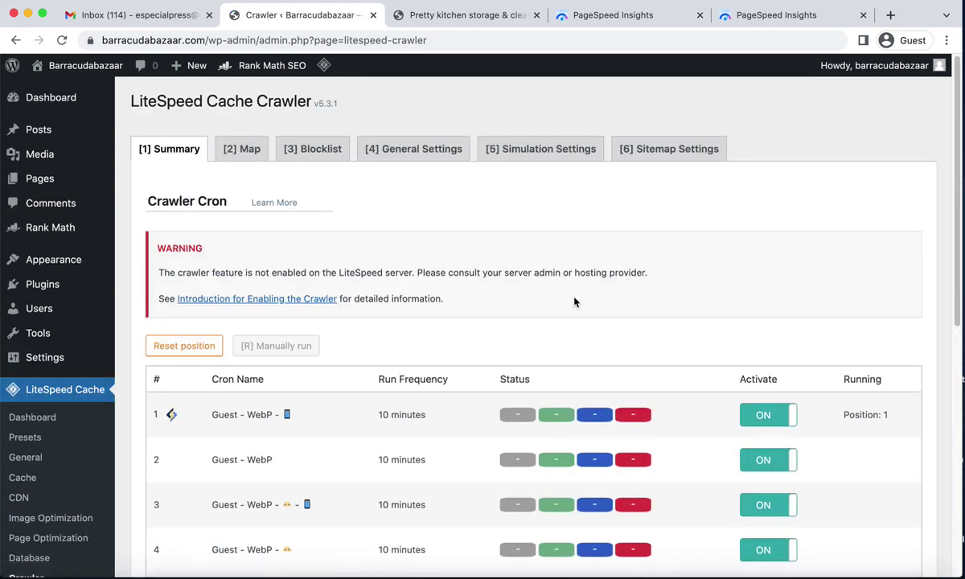
- Read the Crawler summary's warning that the crawler is not enabled on the server
{"action": "scroll", "coordinate": [576, 303], "scroll_direction": "down", "scroll_amount": 4}
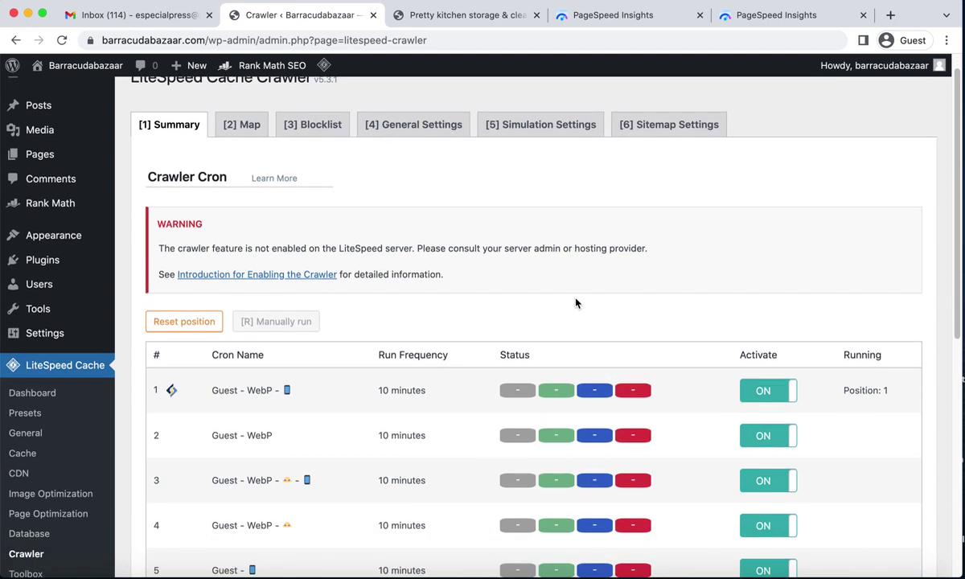
{"action": "scroll", "coordinate": [576, 303], "scroll_direction": "up", "scroll_amount": 4}
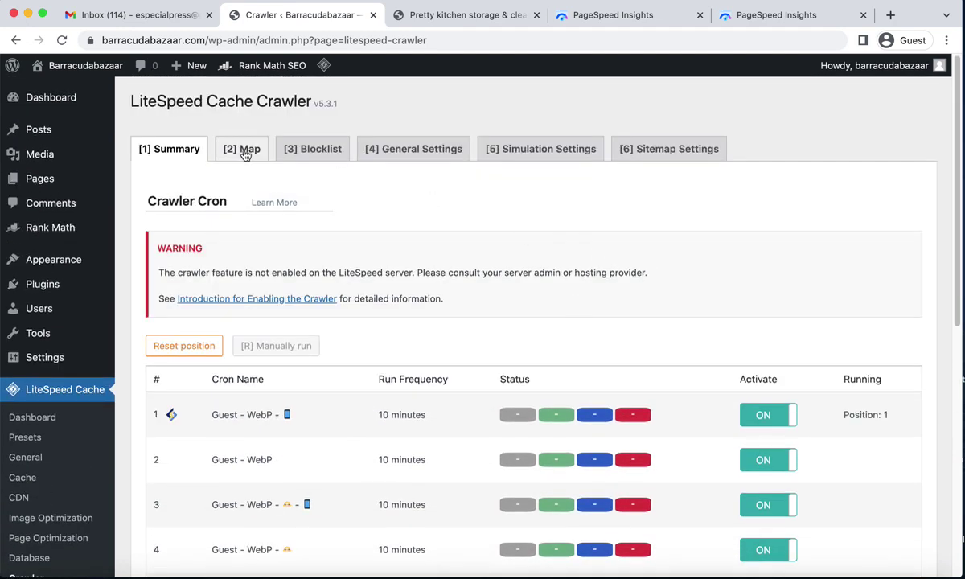
{"action": "scroll", "coordinate": [469, 215], "scroll_direction": "down", "scroll_amount": 10}
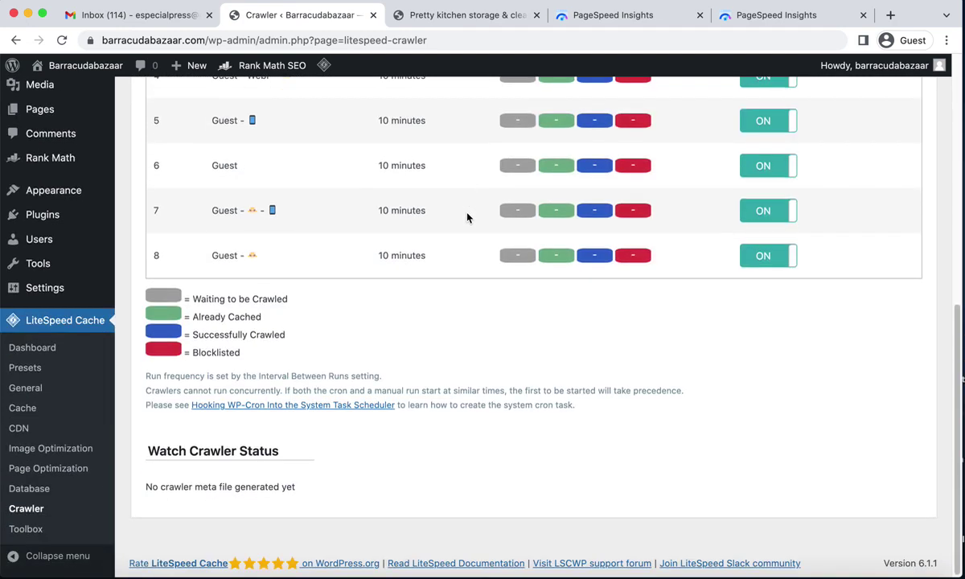
{"action": "scroll", "coordinate": [468, 217], "scroll_direction": "up", "scroll_amount": 10}
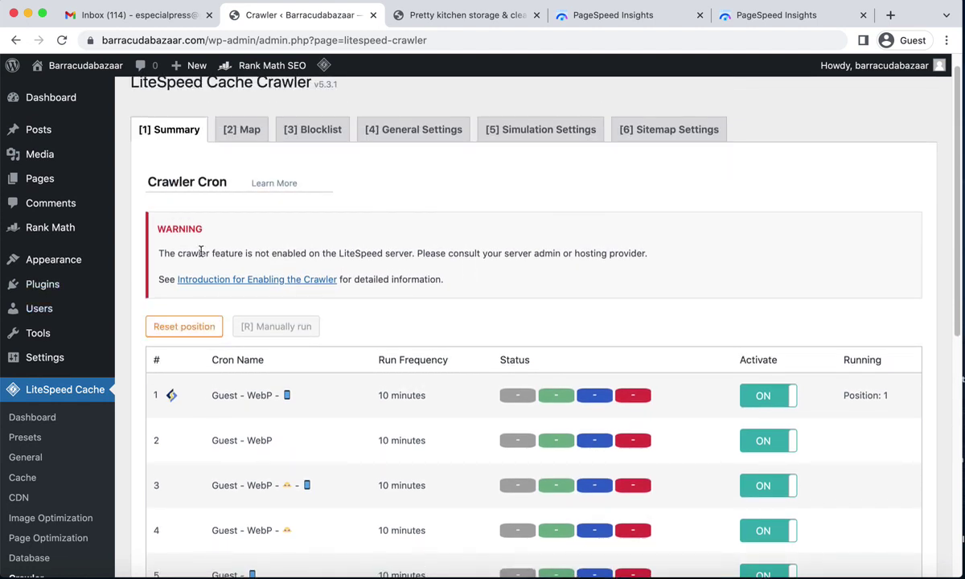
{"action": "left_click_drag", "start_coordinate": [226, 254], "coordinate": [303, 256]}
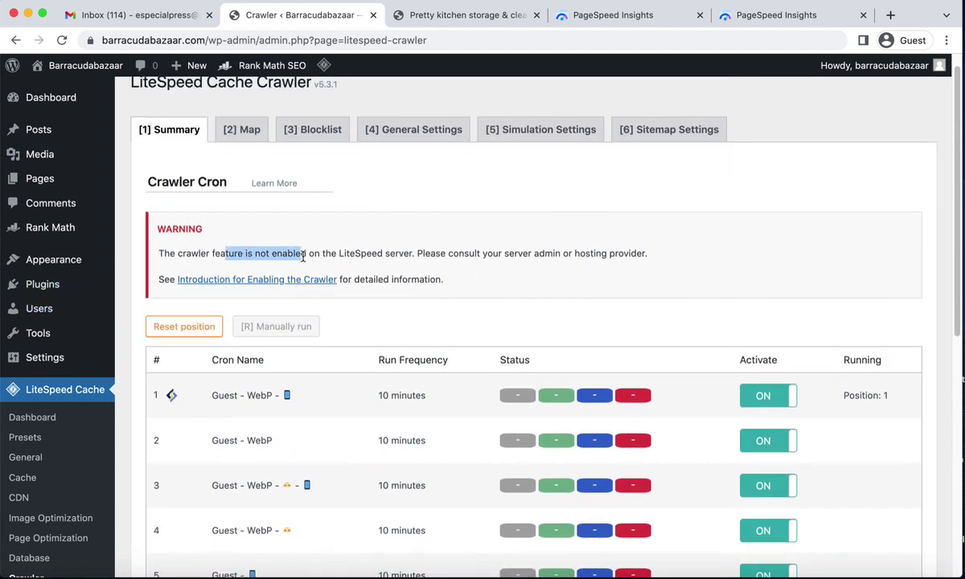
{"action": "left_click", "coordinate": [439, 254]}
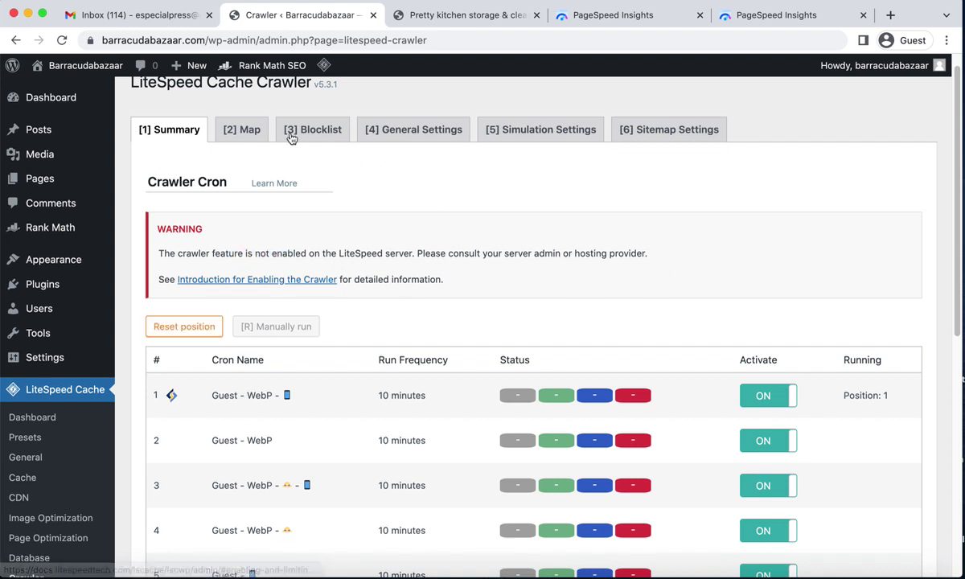
- Look at the crawler's Map and Blocklist tabs, then review the Summary's crons
{"action": "left_click", "coordinate": [241, 132]}
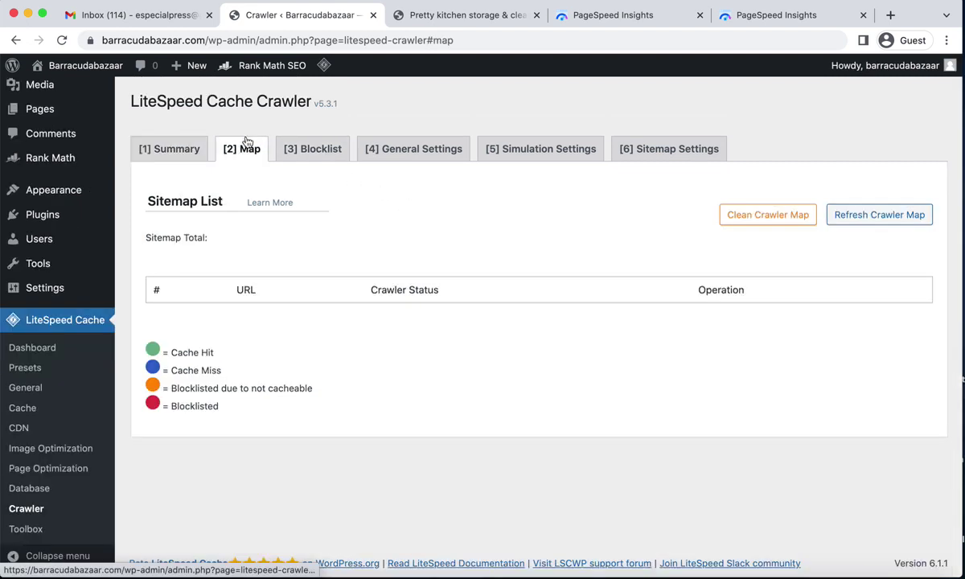
{"action": "left_click", "coordinate": [319, 152]}
{"action": "left_click", "coordinate": [172, 149]}
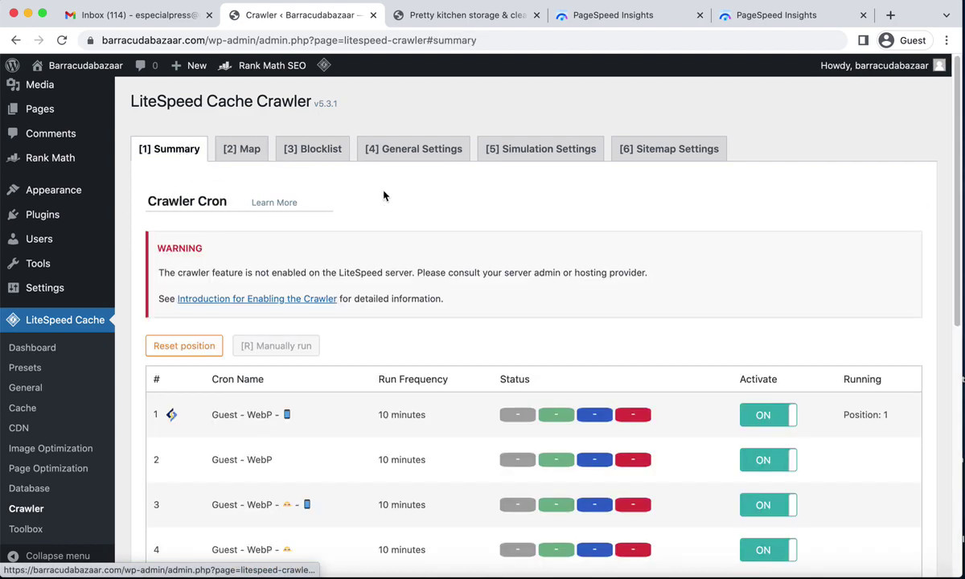
{"action": "scroll", "coordinate": [406, 196], "scroll_direction": "down", "scroll_amount": 6}
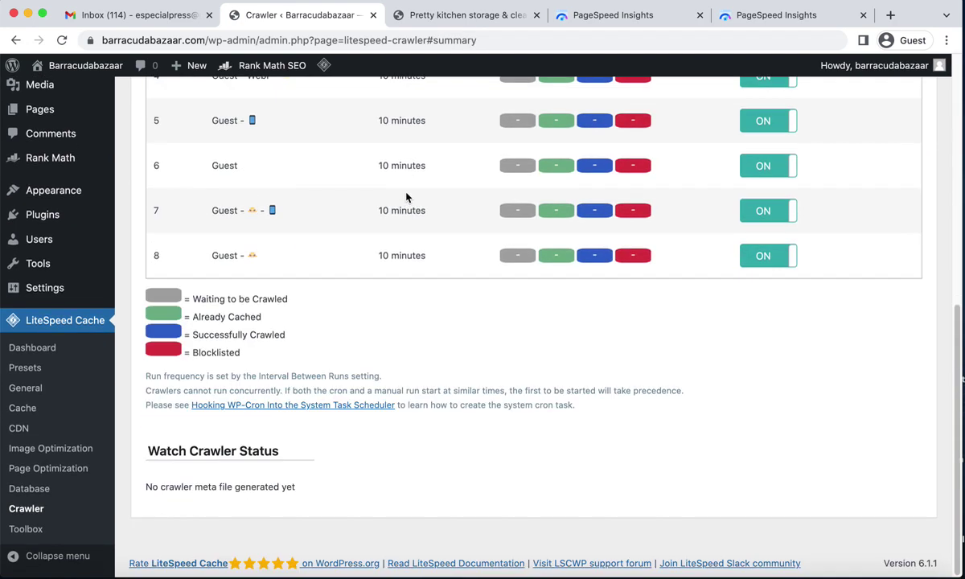
{"action": "scroll", "coordinate": [406, 196], "scroll_direction": "up", "scroll_amount": 5}
{"action": "scroll", "coordinate": [407, 197], "scroll_direction": "down", "scroll_amount": 5}
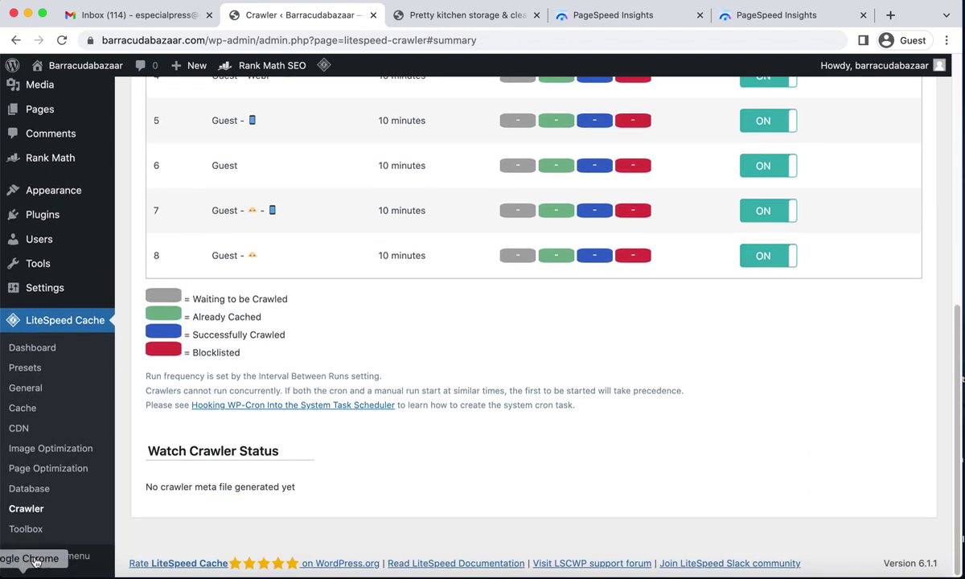
- Review the LiteSpeed Toolbox Purge tab and the Import / Export tab's reset-to-default warning
{"action": "left_click", "coordinate": [24, 527]}
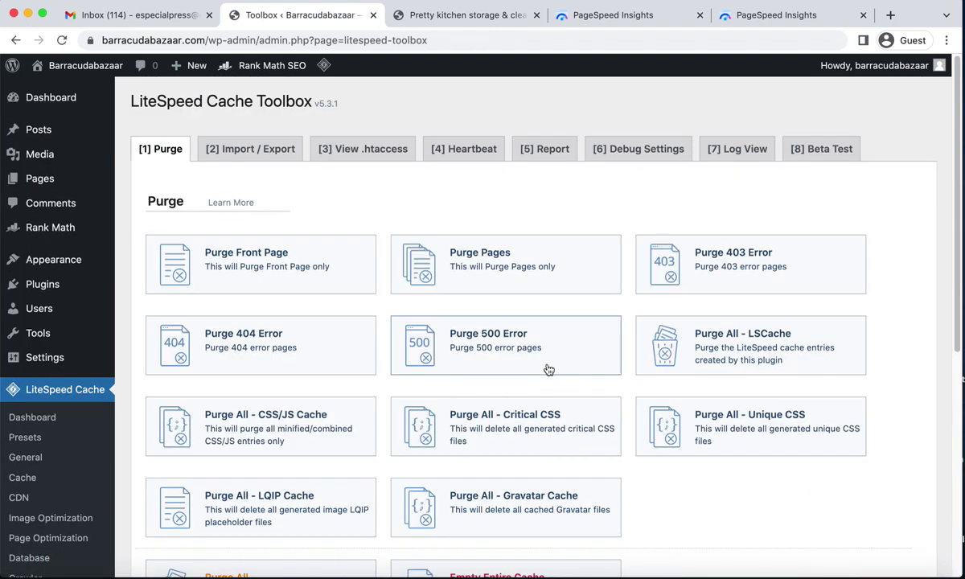
{"action": "scroll", "coordinate": [546, 369], "scroll_direction": "down", "scroll_amount": 3}
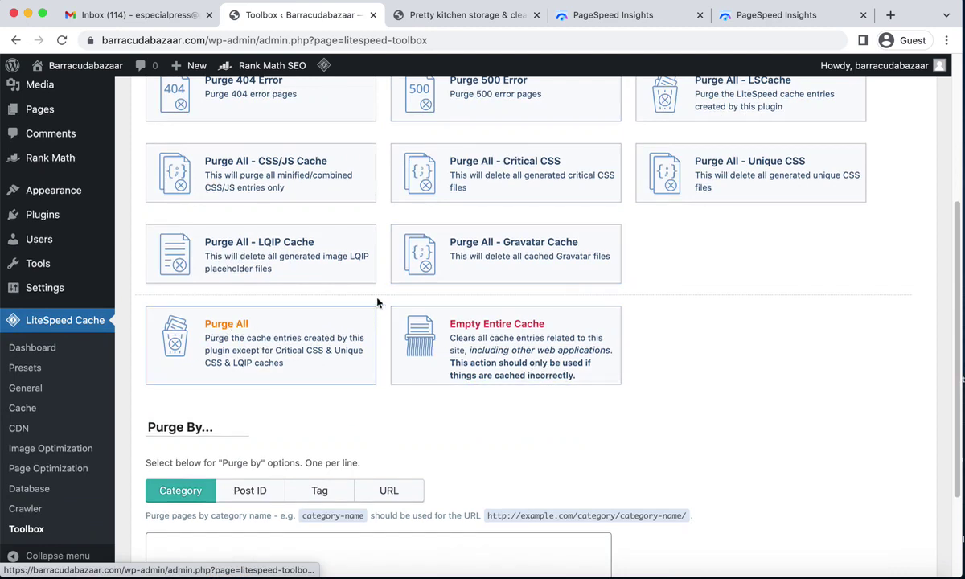
{"action": "scroll", "coordinate": [378, 303], "scroll_direction": "up", "scroll_amount": 5}
{"action": "left_click", "coordinate": [234, 150]}
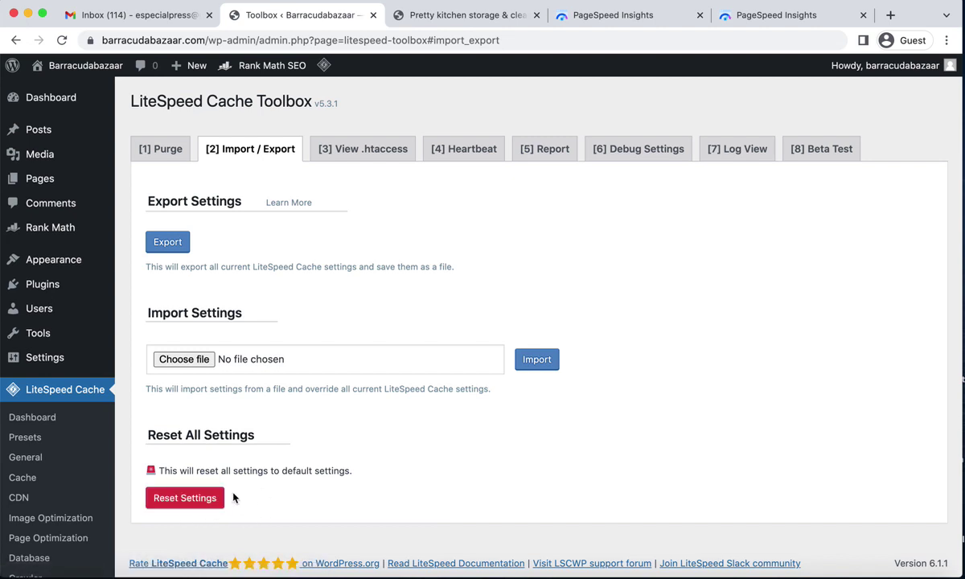
{"action": "left_click_drag", "start_coordinate": [271, 473], "coordinate": [807, 317]}
{"action": "left_click", "coordinate": [295, 473]}
{"action": "left_click", "coordinate": [705, 349]}
- Rerun the PageSpeed Insights analysis for the seasonal-kitchen-cleaning-checklist page
{"action": "left_click", "coordinate": [52, 92]}
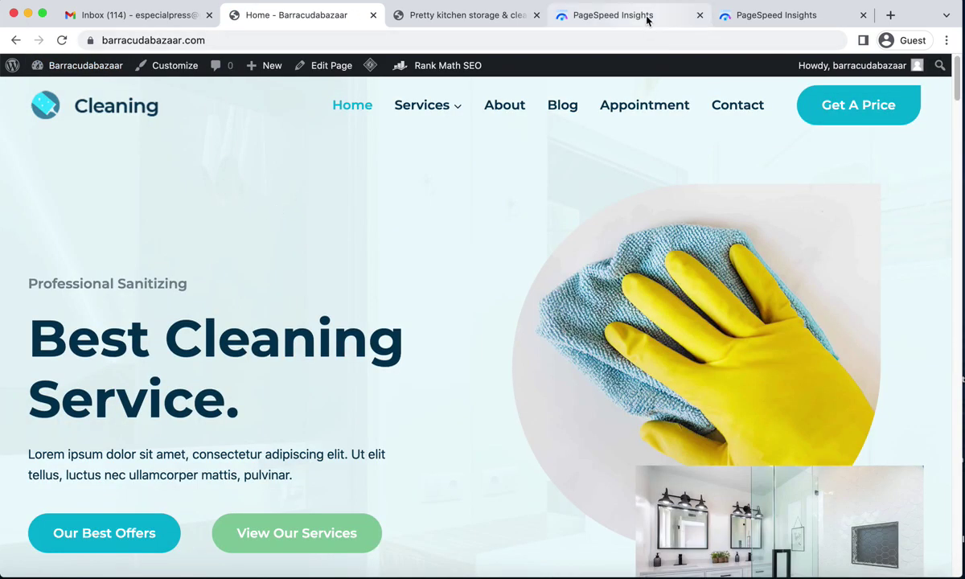
{"action": "left_click", "coordinate": [609, 17]}
{"action": "left_click", "coordinate": [782, 129]}
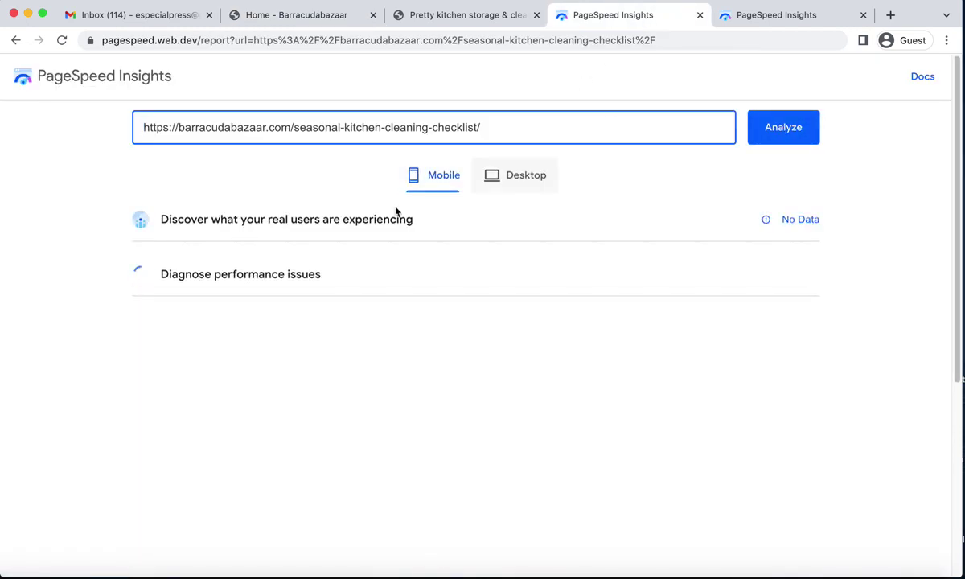
- Check the pretty kitchen report, then the checklist report's 95 mobile Performance
{"action": "left_click", "coordinate": [760, 18]}
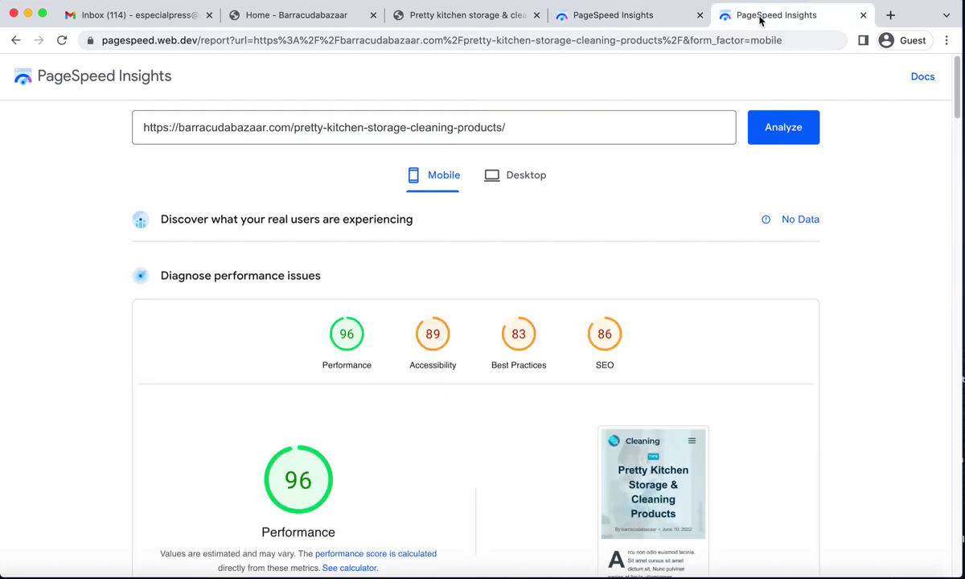
{"action": "left_click", "coordinate": [596, 15]}
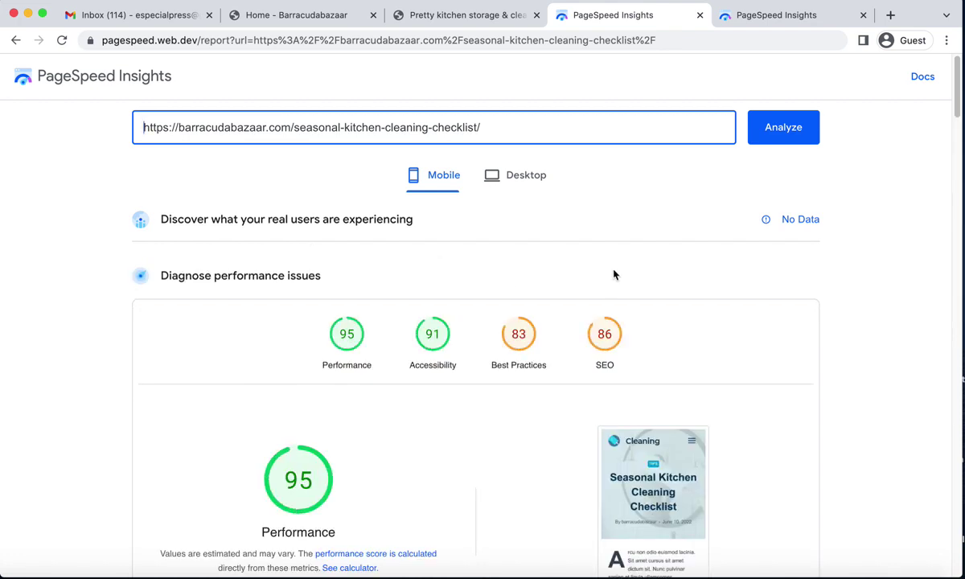
{"action": "scroll", "coordinate": [508, 293], "scroll_direction": "down", "scroll_amount": 2}
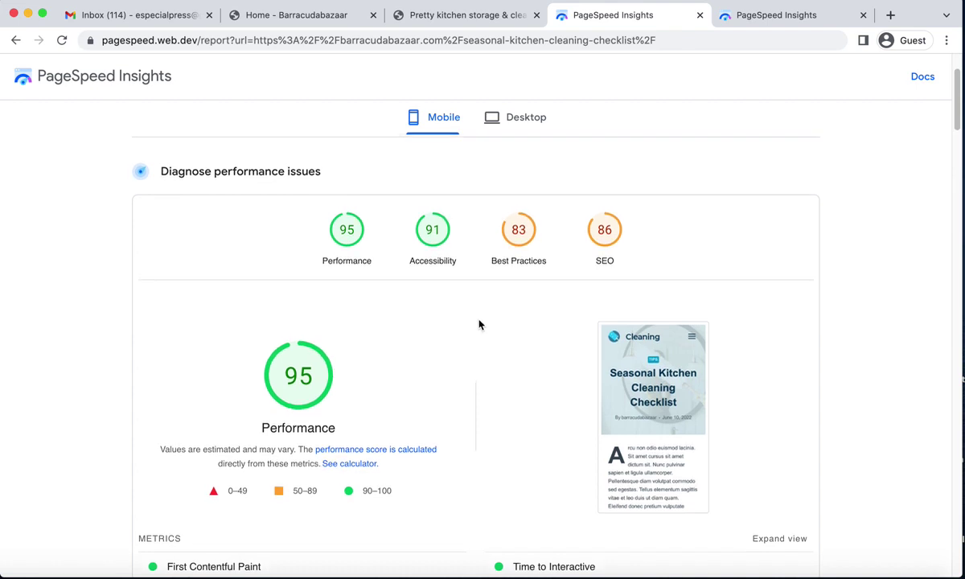
{"action": "scroll", "coordinate": [537, 198], "scroll_direction": "up", "scroll_amount": 3}
- View the checklist page's Desktop results scoring 100 Performance, then return to the site
{"action": "left_click", "coordinate": [523, 178]}
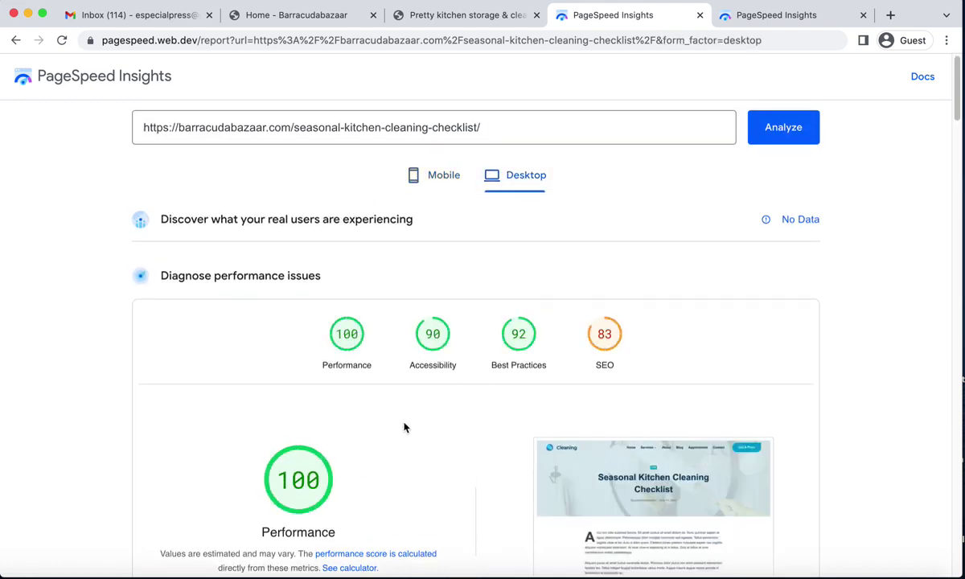
{"action": "scroll", "coordinate": [406, 426], "scroll_direction": "down", "scroll_amount": 3}
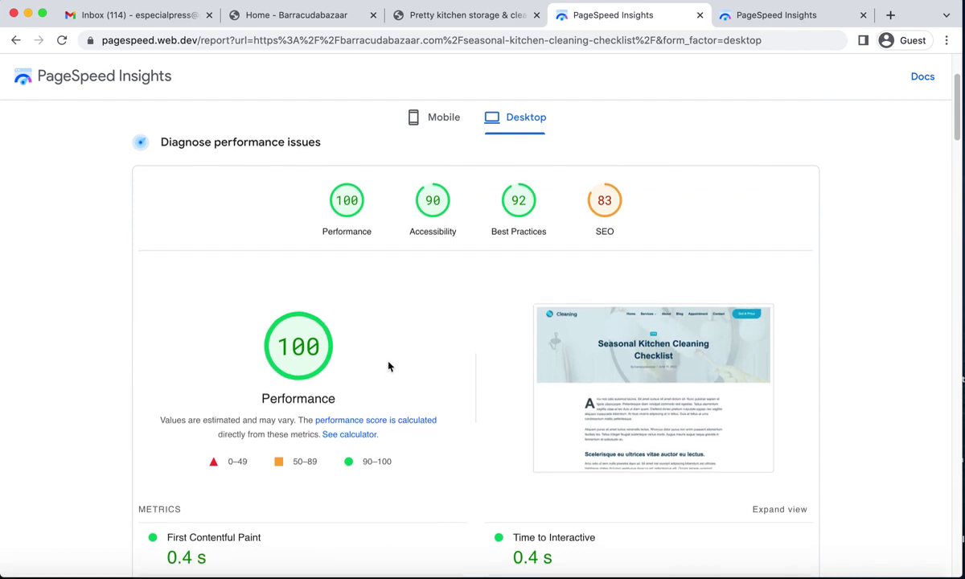
{"action": "scroll", "coordinate": [390, 366], "scroll_direction": "down", "scroll_amount": 5}
{"action": "scroll", "coordinate": [321, 369], "scroll_direction": "up", "scroll_amount": 2}
{"action": "scroll", "coordinate": [321, 368], "scroll_direction": "up", "scroll_amount": 3}
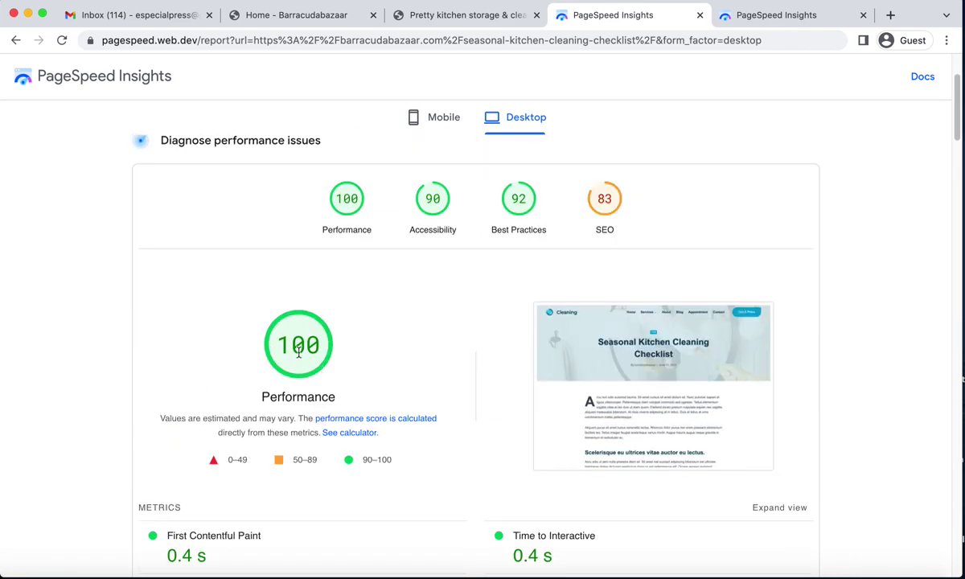
{"action": "double_click", "coordinate": [300, 347]}
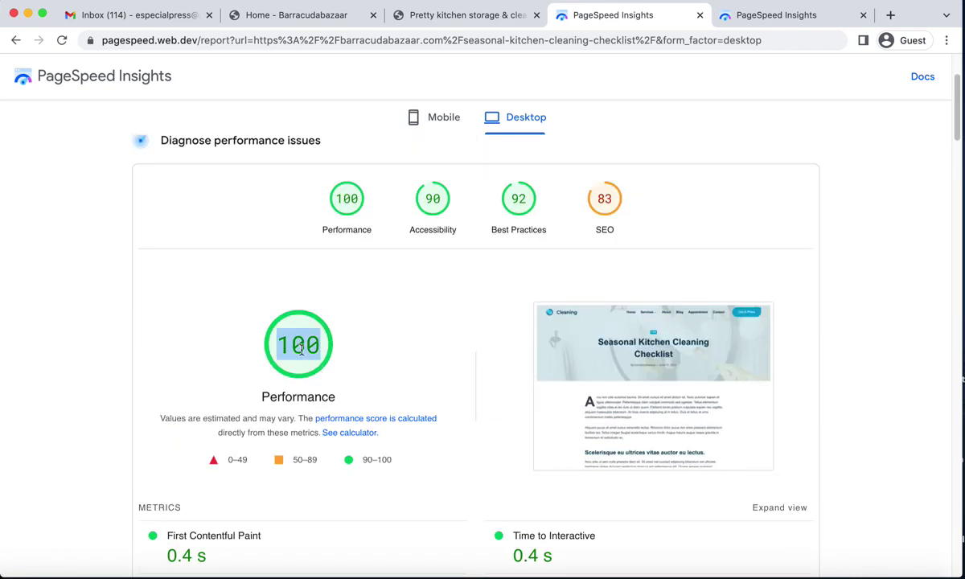
{"action": "left_click", "coordinate": [295, 17]}
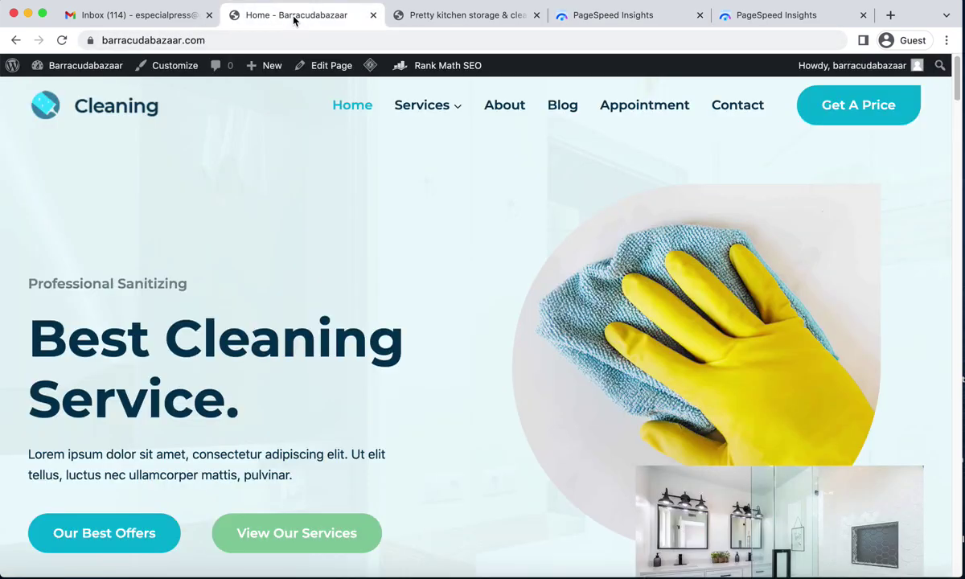
- Go from the cleaning site's home page to the WordPress admin Dashboard via the site-name menu
{"action": "left_click", "coordinate": [414, 14]}
{"action": "left_click", "coordinate": [312, 15]}
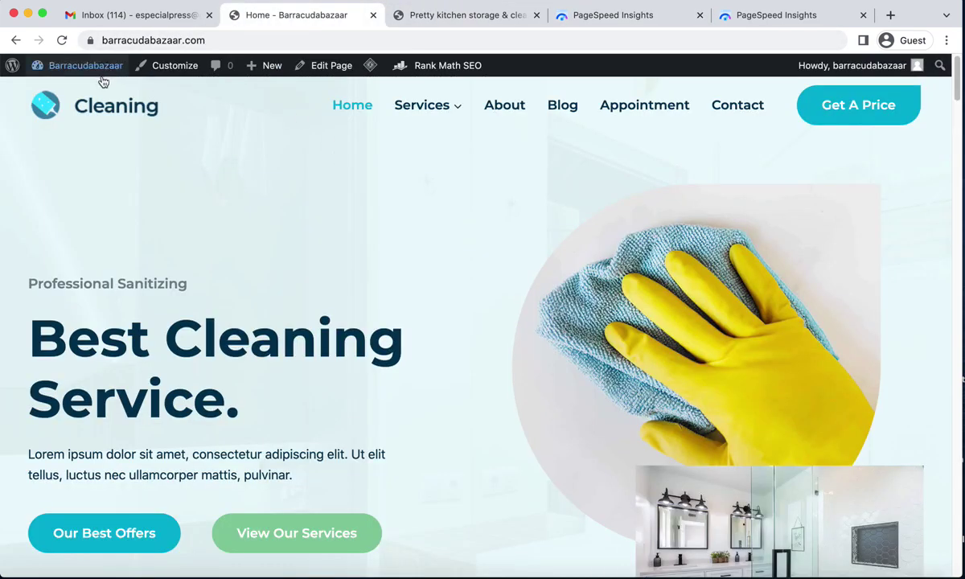
{"action": "mouse_move", "coordinate": [46, 71]}
{"action": "left_click", "coordinate": [47, 145]}
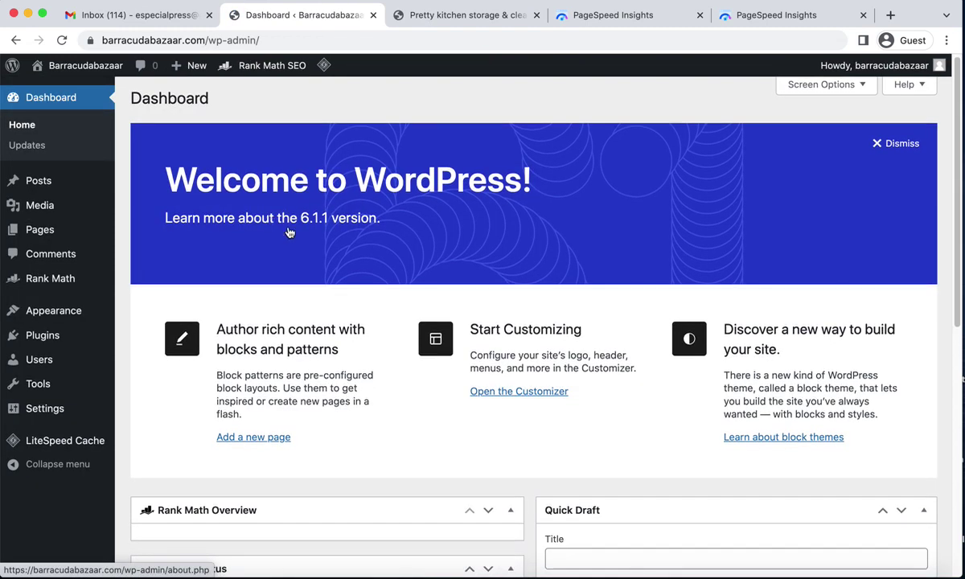
- Open LiteSpeed Cache > CDN and confirm QUIC.cloud CDN is left off
{"action": "mouse_move", "coordinate": [49, 446]}
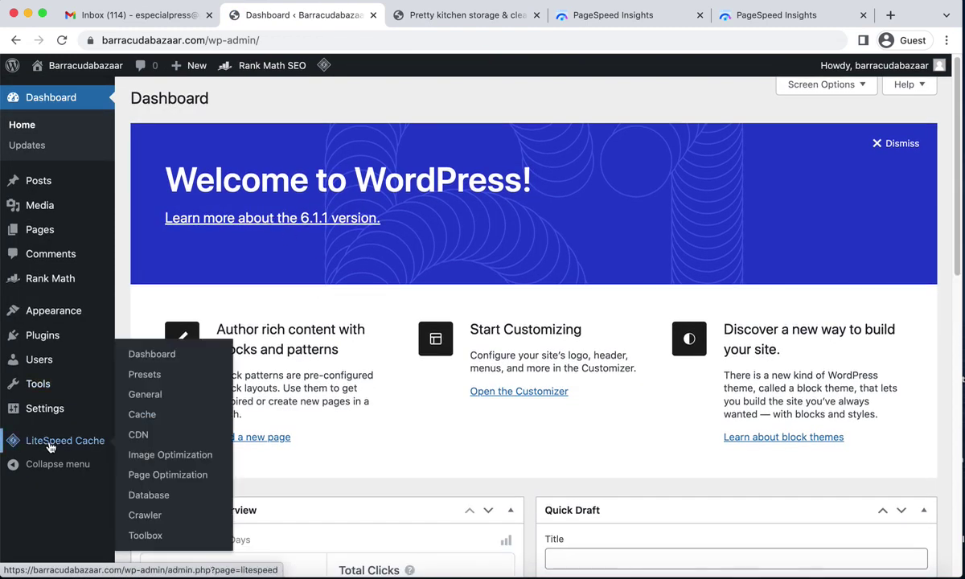
{"action": "left_click", "coordinate": [138, 435]}
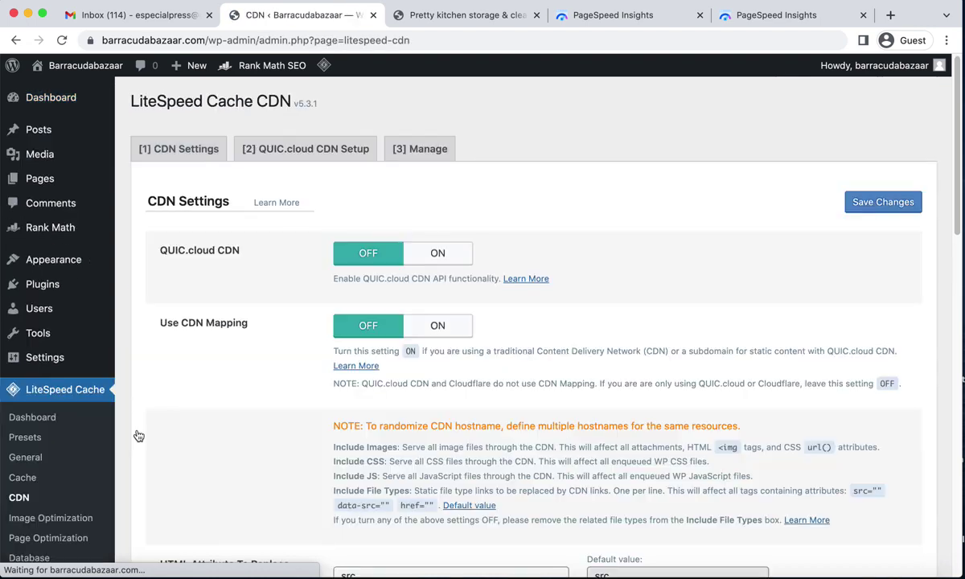
{"action": "scroll", "coordinate": [402, 338], "scroll_direction": "down", "scroll_amount": 3}
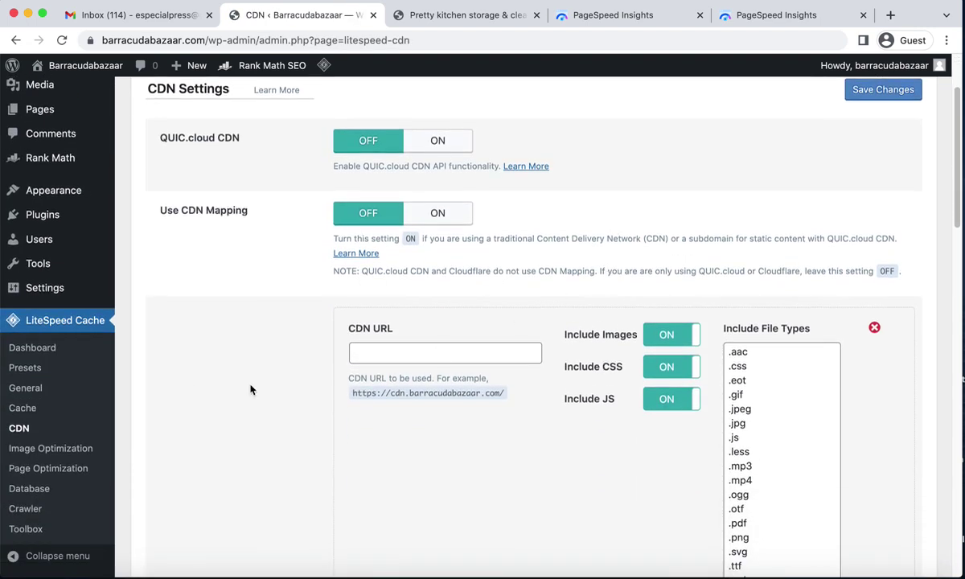
{"action": "scroll", "coordinate": [455, 275], "scroll_direction": "up", "scroll_amount": 3}
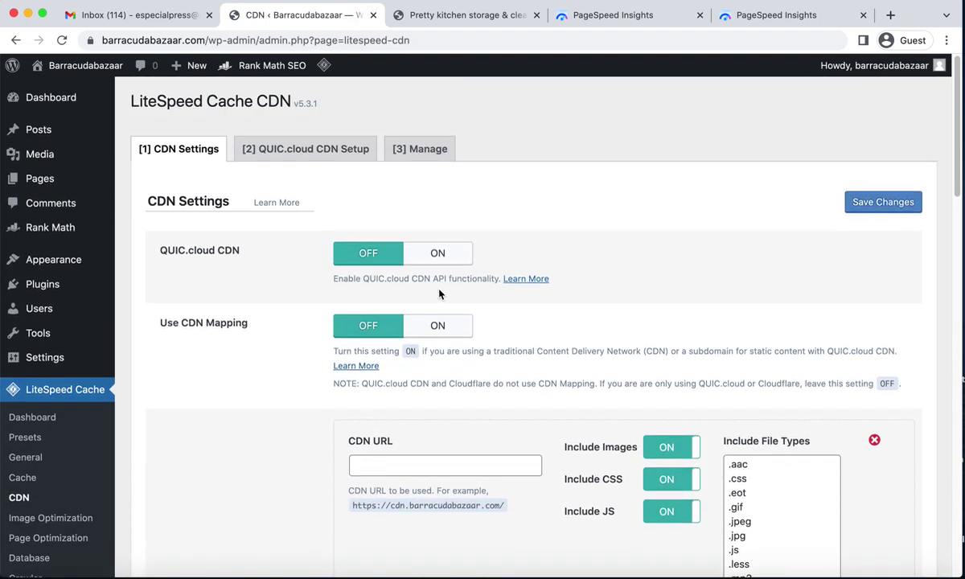
{"action": "left_click_drag", "start_coordinate": [160, 253], "coordinate": [233, 253]}
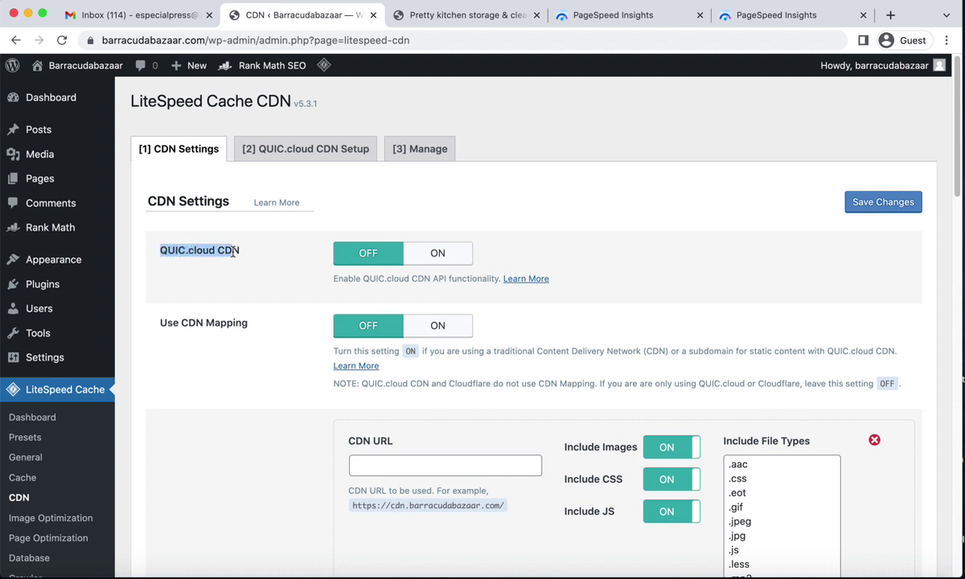
{"action": "left_click", "coordinate": [295, 240]}
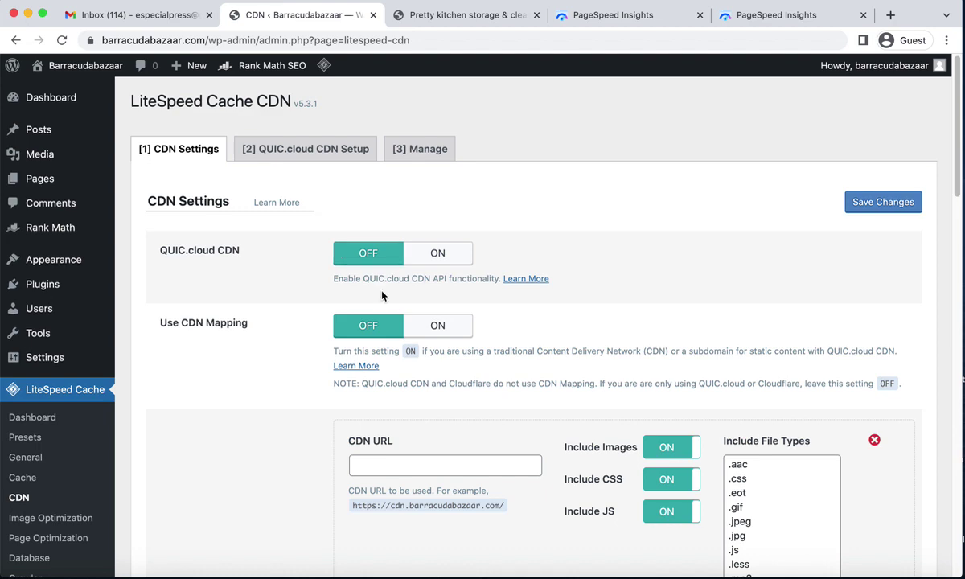
- Scroll the CDN Settings, confirming CDN Mapping and Cloudflare API stay off
{"action": "scroll", "coordinate": [531, 302], "scroll_direction": "down", "scroll_amount": 3}
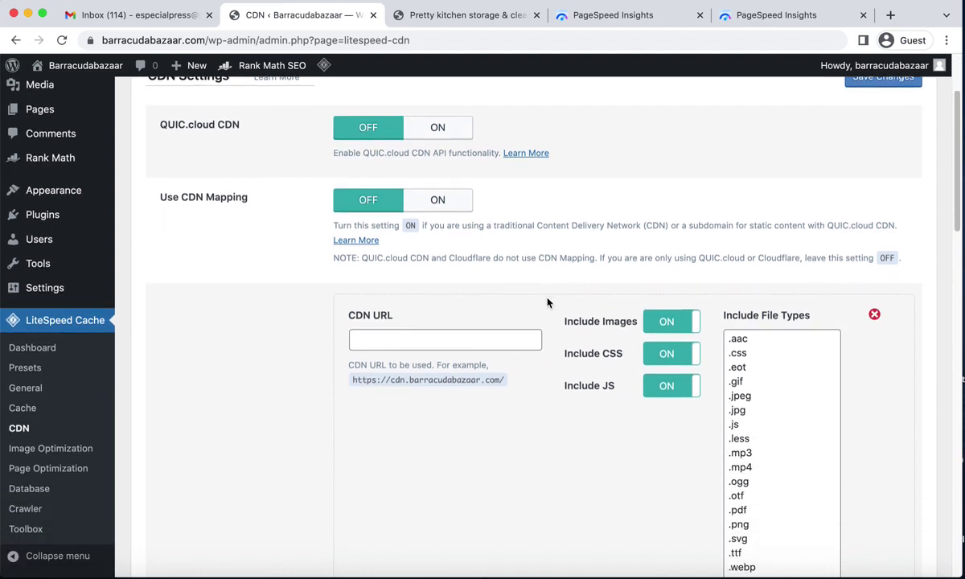
{"action": "scroll", "coordinate": [527, 307], "scroll_direction": "down", "scroll_amount": 3}
{"action": "scroll", "coordinate": [516, 323], "scroll_direction": "down", "scroll_amount": 10}
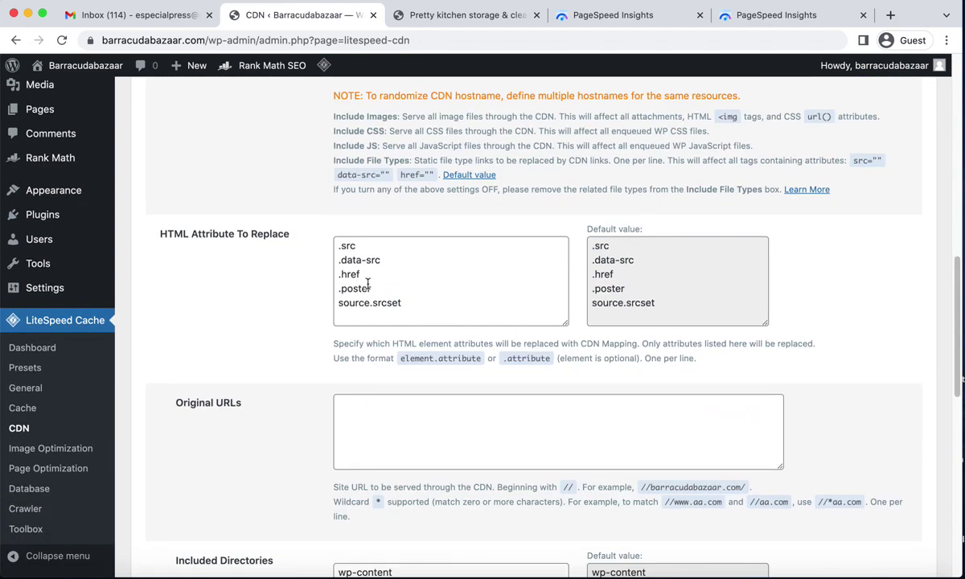
{"action": "scroll", "coordinate": [298, 337], "scroll_direction": "down", "scroll_amount": 15}
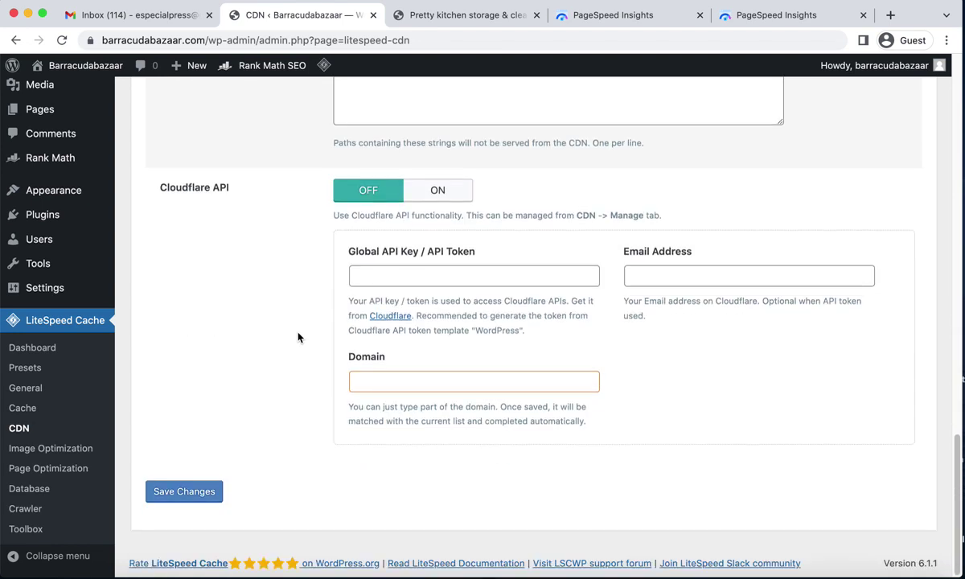
{"action": "left_click_drag", "start_coordinate": [171, 178], "coordinate": [246, 176]}
{"action": "left_click", "coordinate": [268, 334]}
{"action": "left_click", "coordinate": [33, 452]}
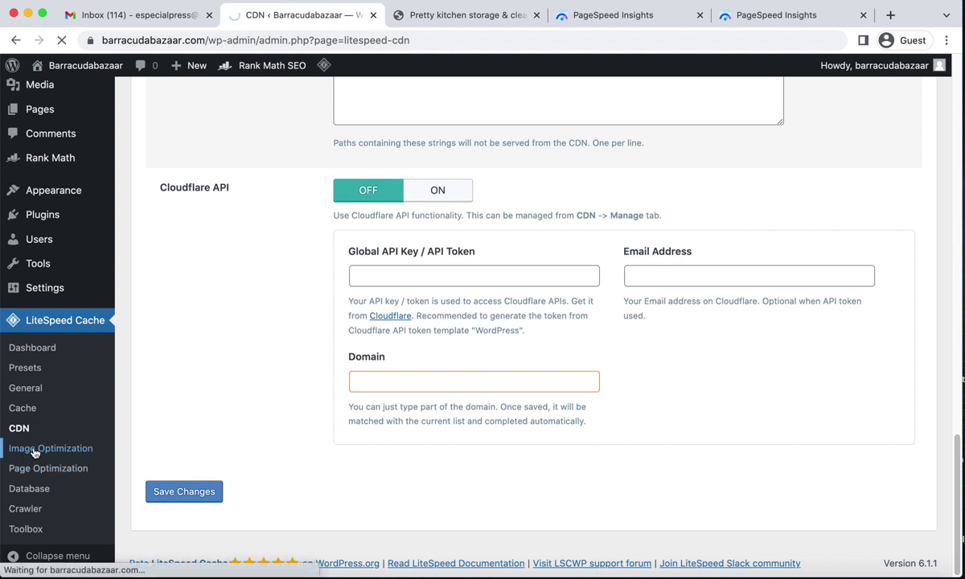
- Read the Image Optimization Summary's QUIC.cloud section, then return to the PageSpeed desktop report
{"action": "scroll", "coordinate": [593, 241], "scroll_direction": "down", "scroll_amount": 1}
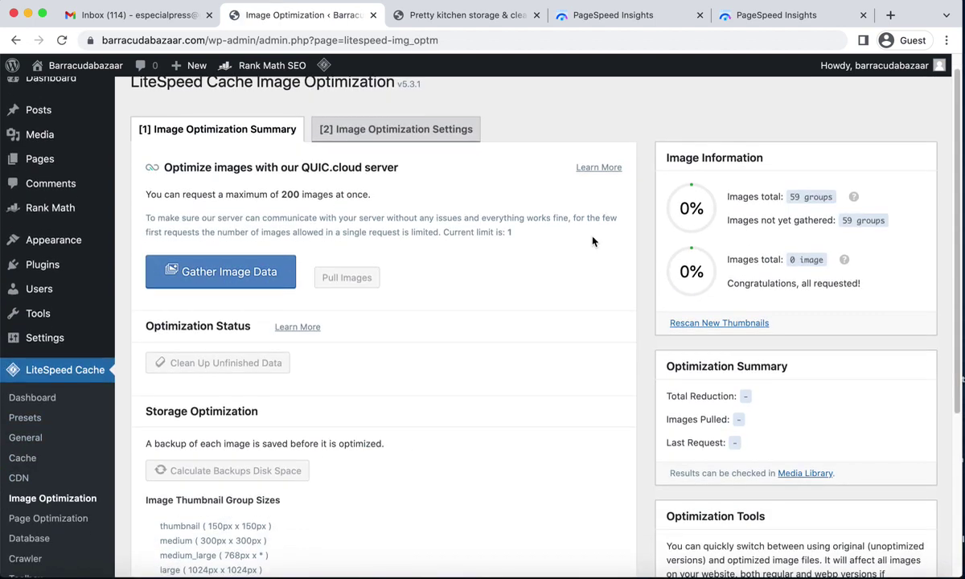
{"action": "scroll", "coordinate": [516, 245], "scroll_direction": "down", "scroll_amount": 3}
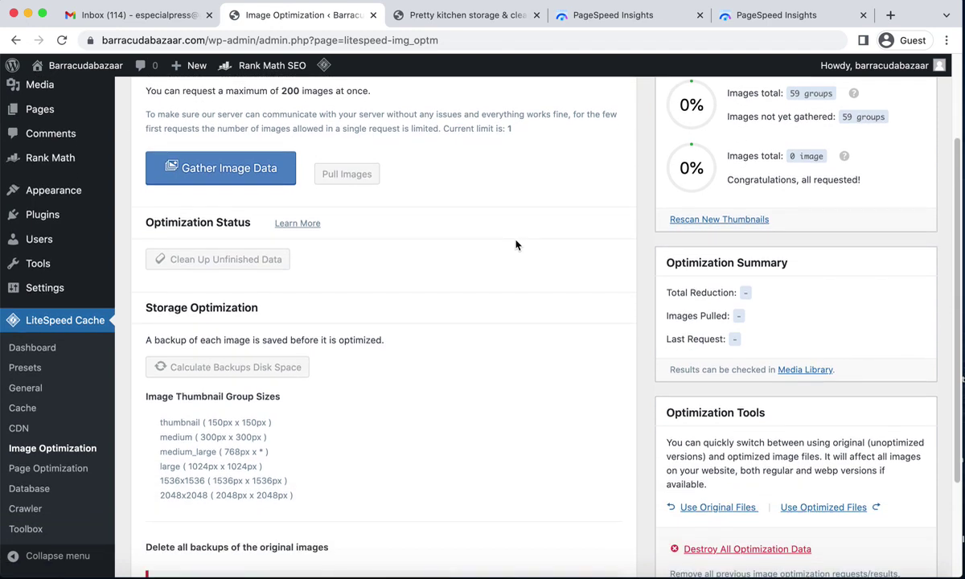
{"action": "scroll", "coordinate": [516, 246], "scroll_direction": "up", "scroll_amount": 3}
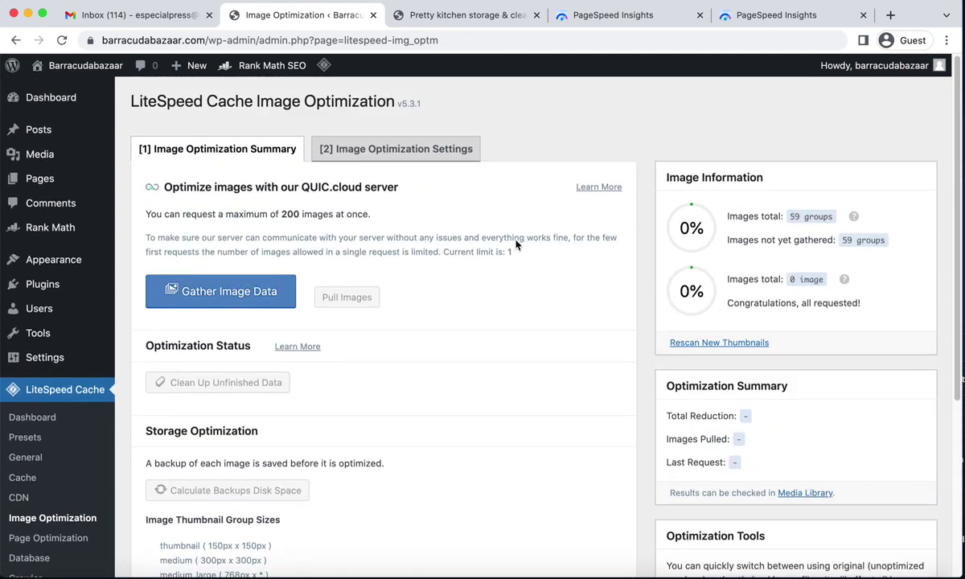
{"action": "left_click_drag", "start_coordinate": [281, 185], "coordinate": [326, 186]}
{"action": "left_click", "coordinate": [294, 188]}
{"action": "left_click_drag", "start_coordinate": [400, 193], "coordinate": [185, 181]}
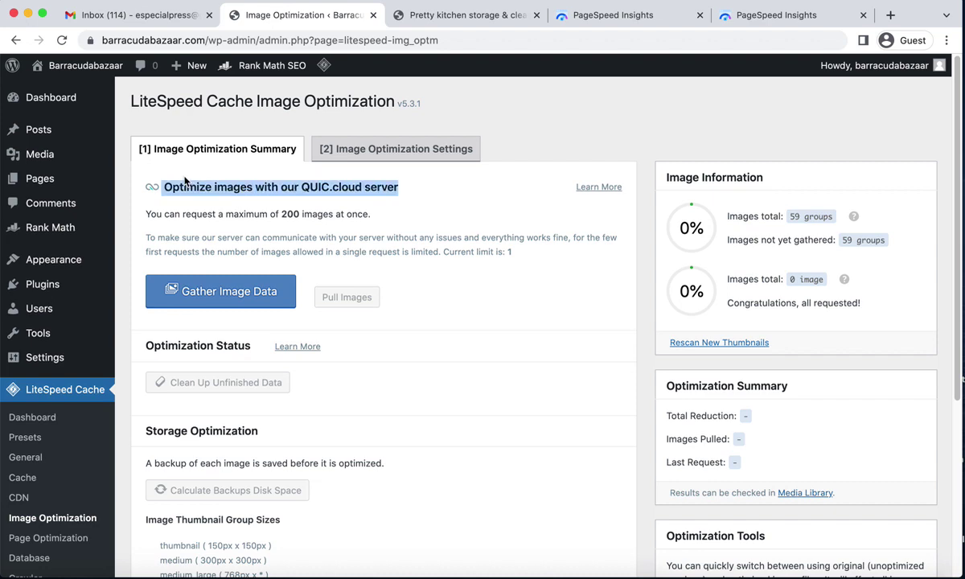
{"action": "left_click", "coordinate": [256, 180]}
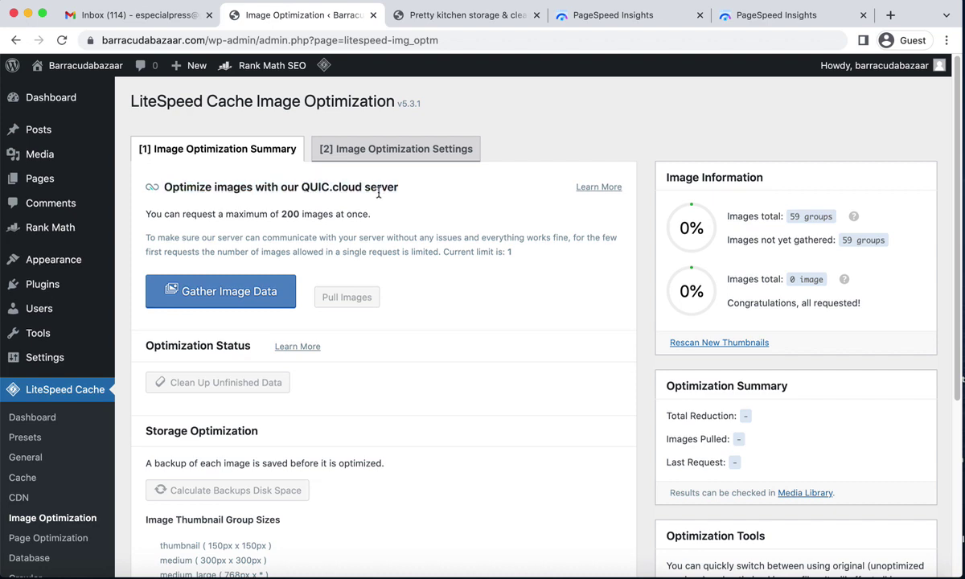
{"action": "left_click", "coordinate": [611, 14]}
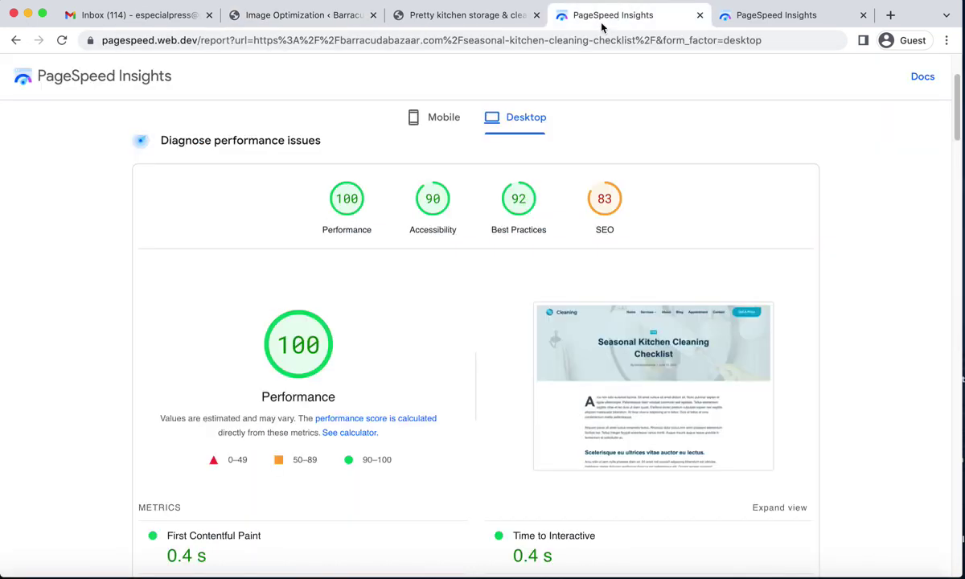